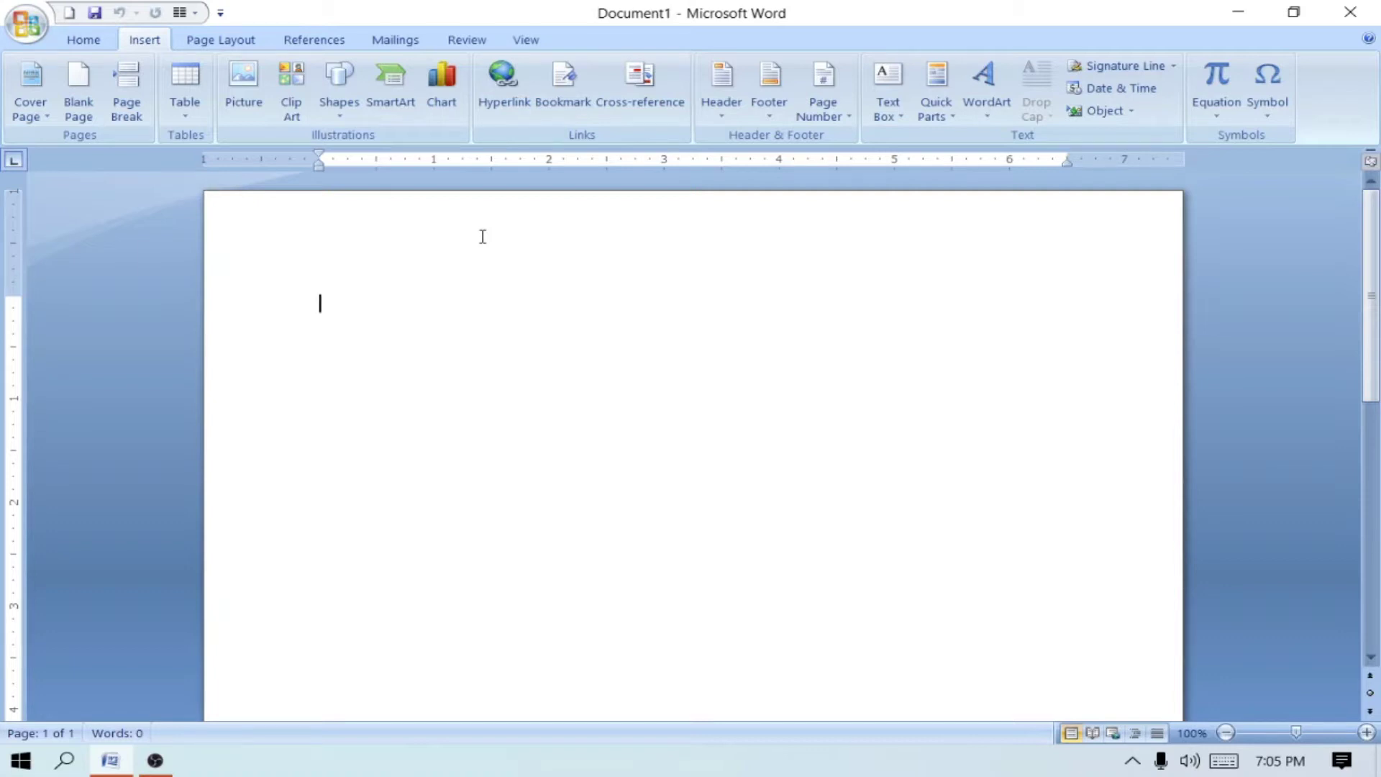
- Generate three sample paragraphs with =rand() and select the first paragraph's first line
{"action": "type", "text": "=ran"}
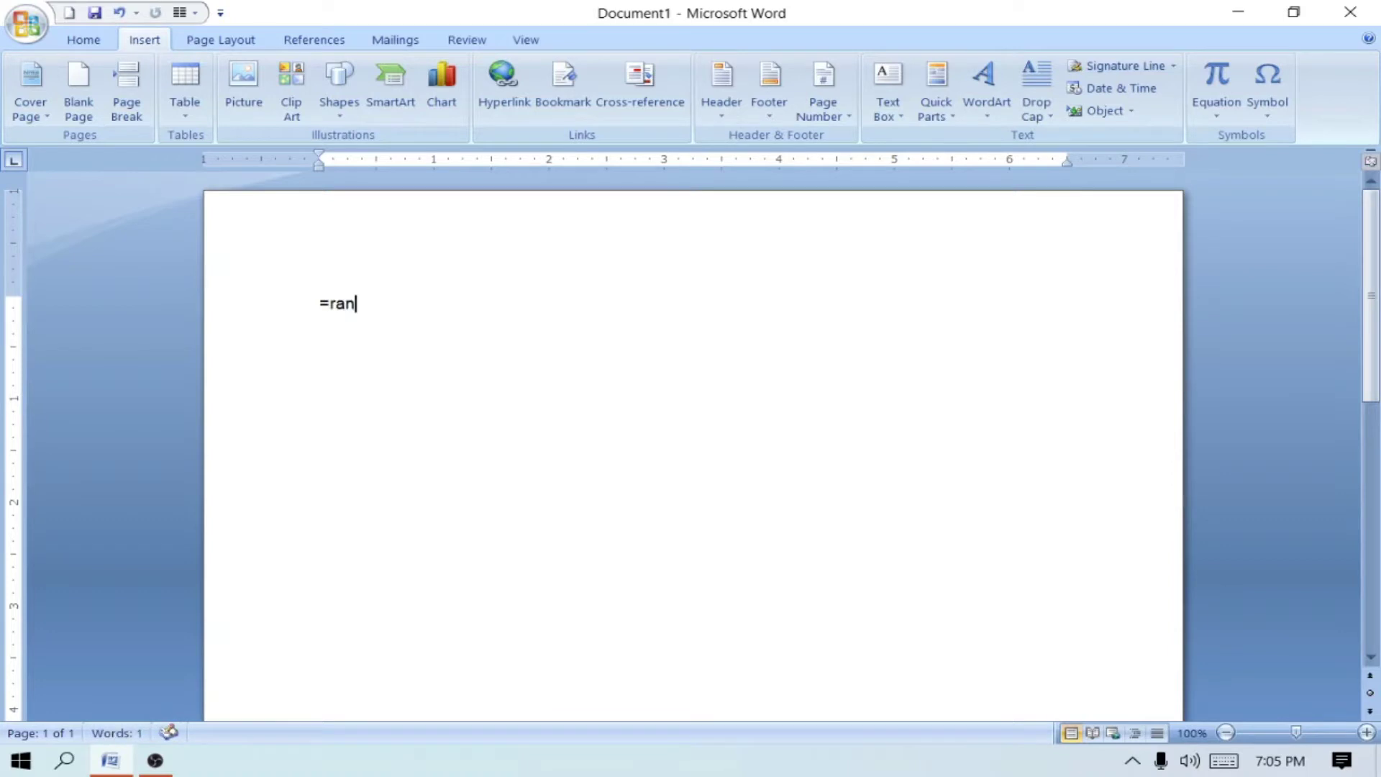
{"action": "type", "text": "d()"}
{"action": "key", "text": "Return"}
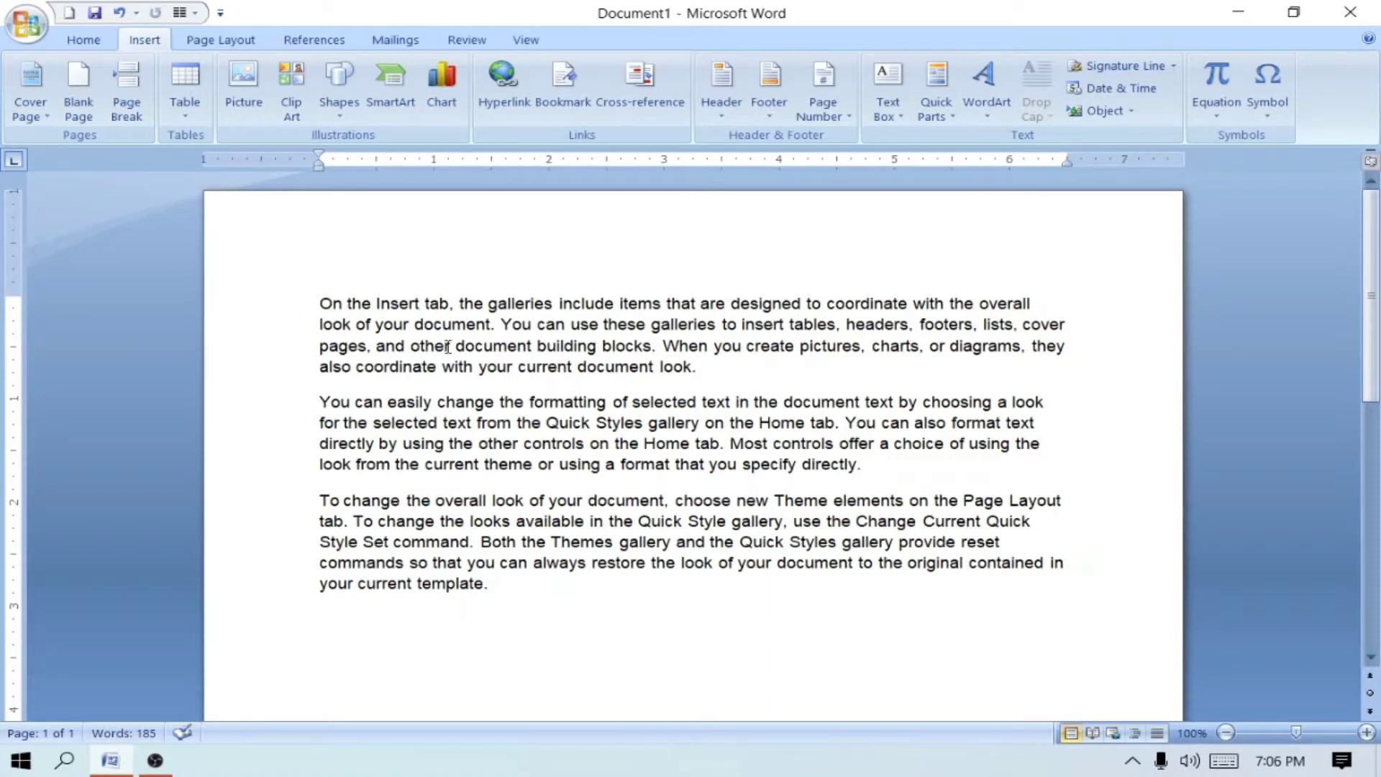
{"action": "left_click_drag", "start_coordinate": [319, 303], "coordinate": [1006, 289]}
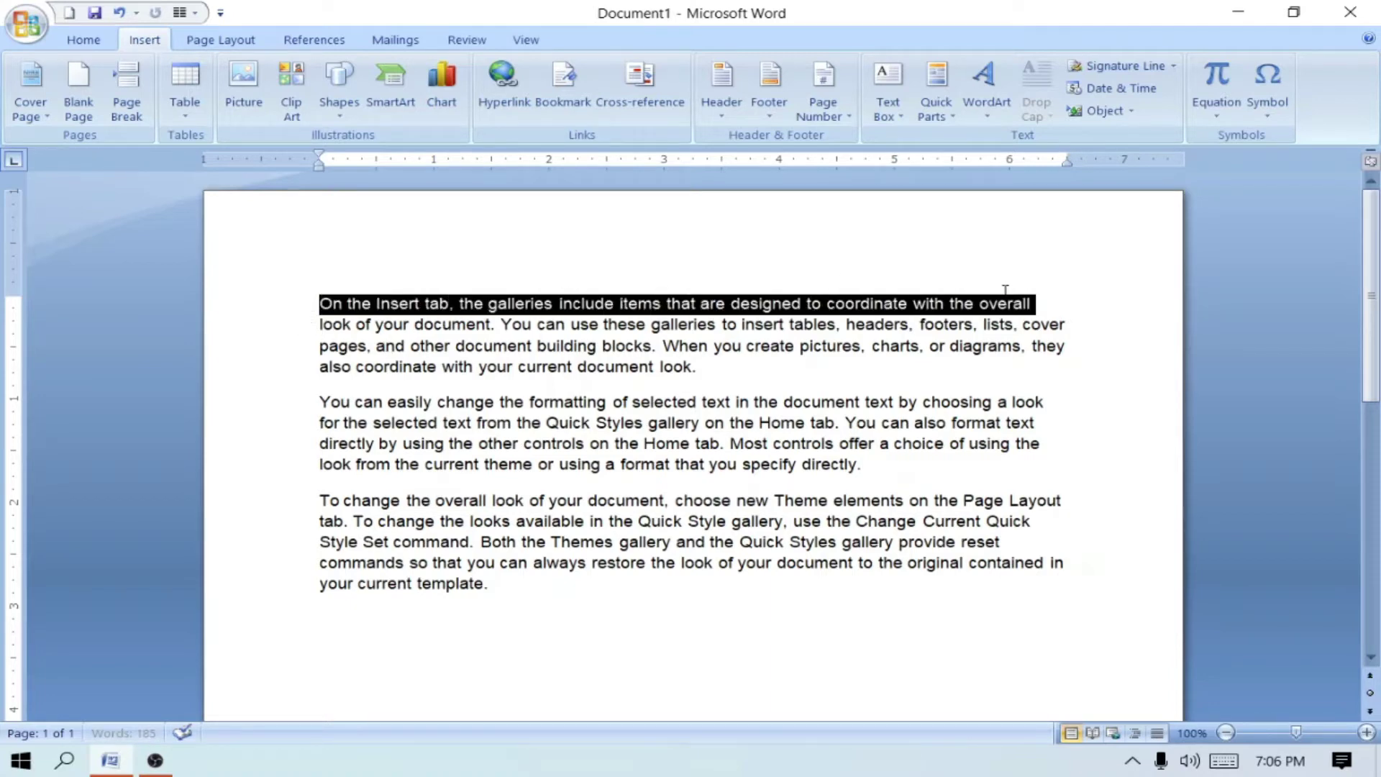
- Hyperlink the selected first line to the ANIL EXCEL workbook in Documents
{"action": "left_click", "coordinate": [511, 80]}
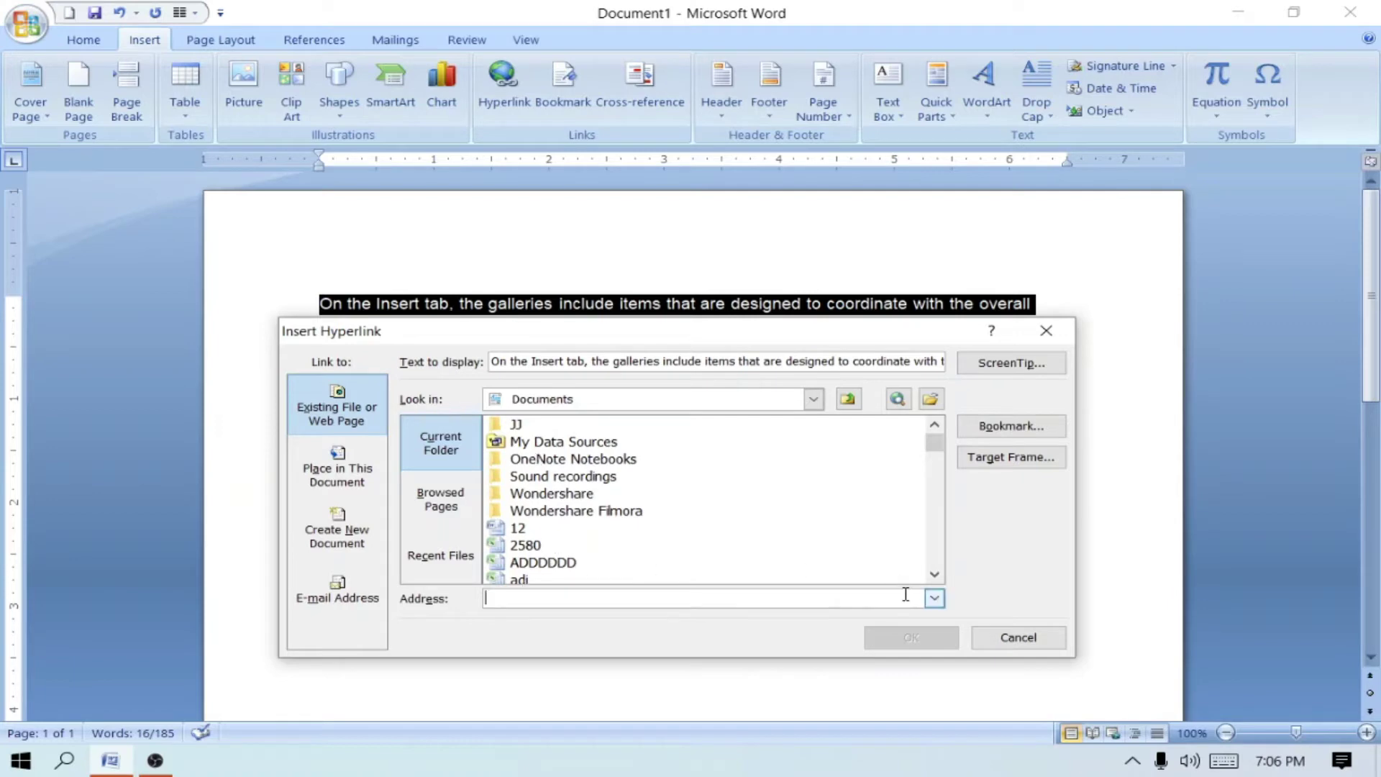
{"action": "left_click", "coordinate": [935, 575]}
{"action": "left_click", "coordinate": [934, 575]}
{"action": "left_click", "coordinate": [935, 576]}
{"action": "left_click", "coordinate": [935, 576]}
{"action": "left_click", "coordinate": [935, 575]}
{"action": "left_click", "coordinate": [935, 575]}
{"action": "left_click", "coordinate": [934, 576]}
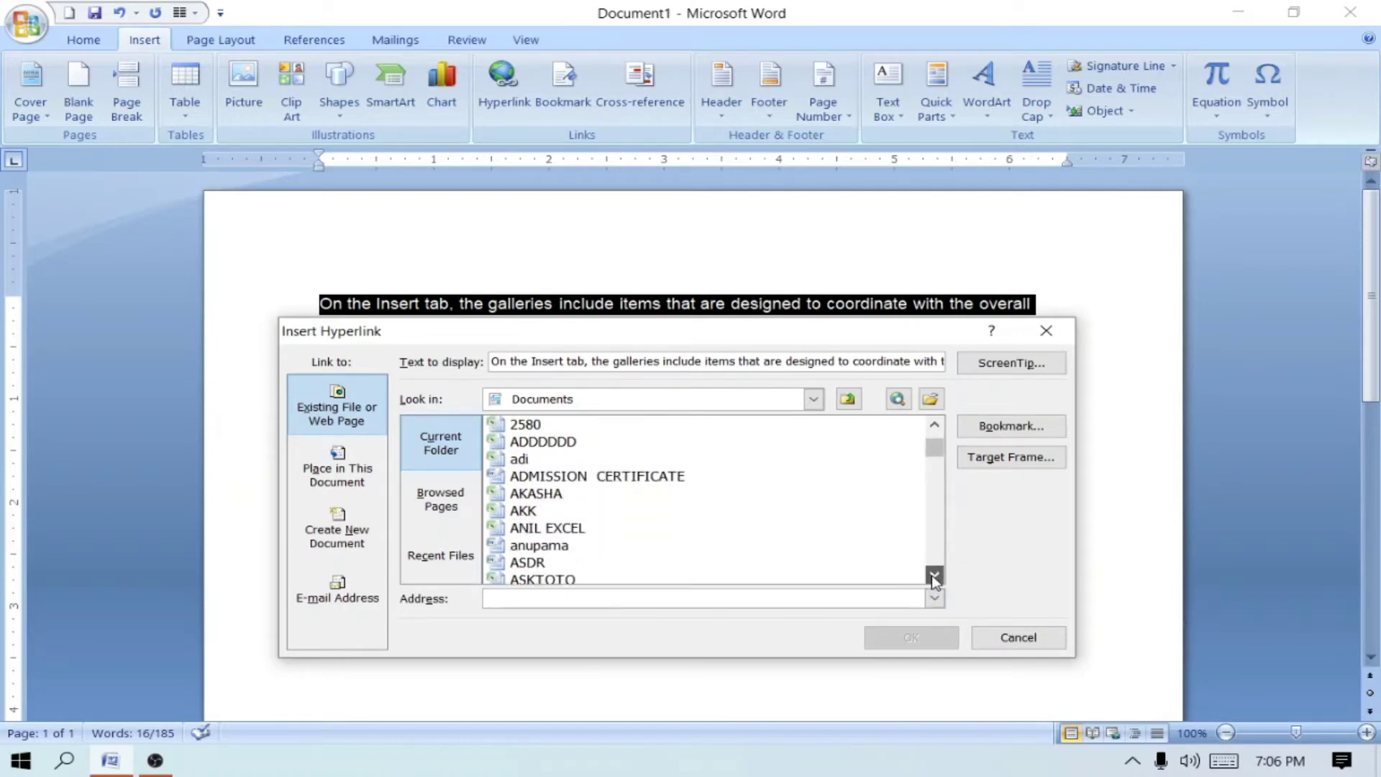
{"action": "left_click", "coordinate": [935, 576]}
{"action": "left_click", "coordinate": [935, 576]}
{"action": "left_click", "coordinate": [512, 495]}
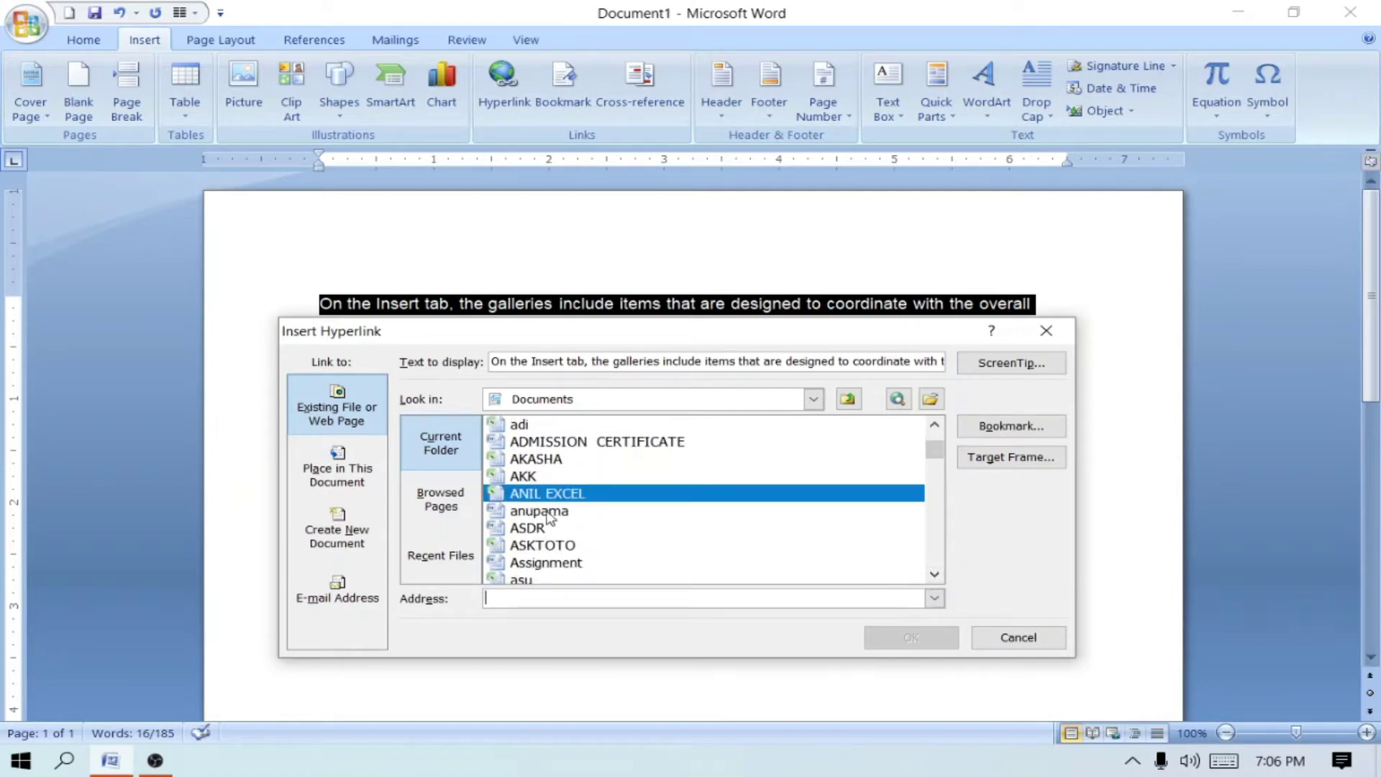
{"action": "left_click", "coordinate": [908, 638]}
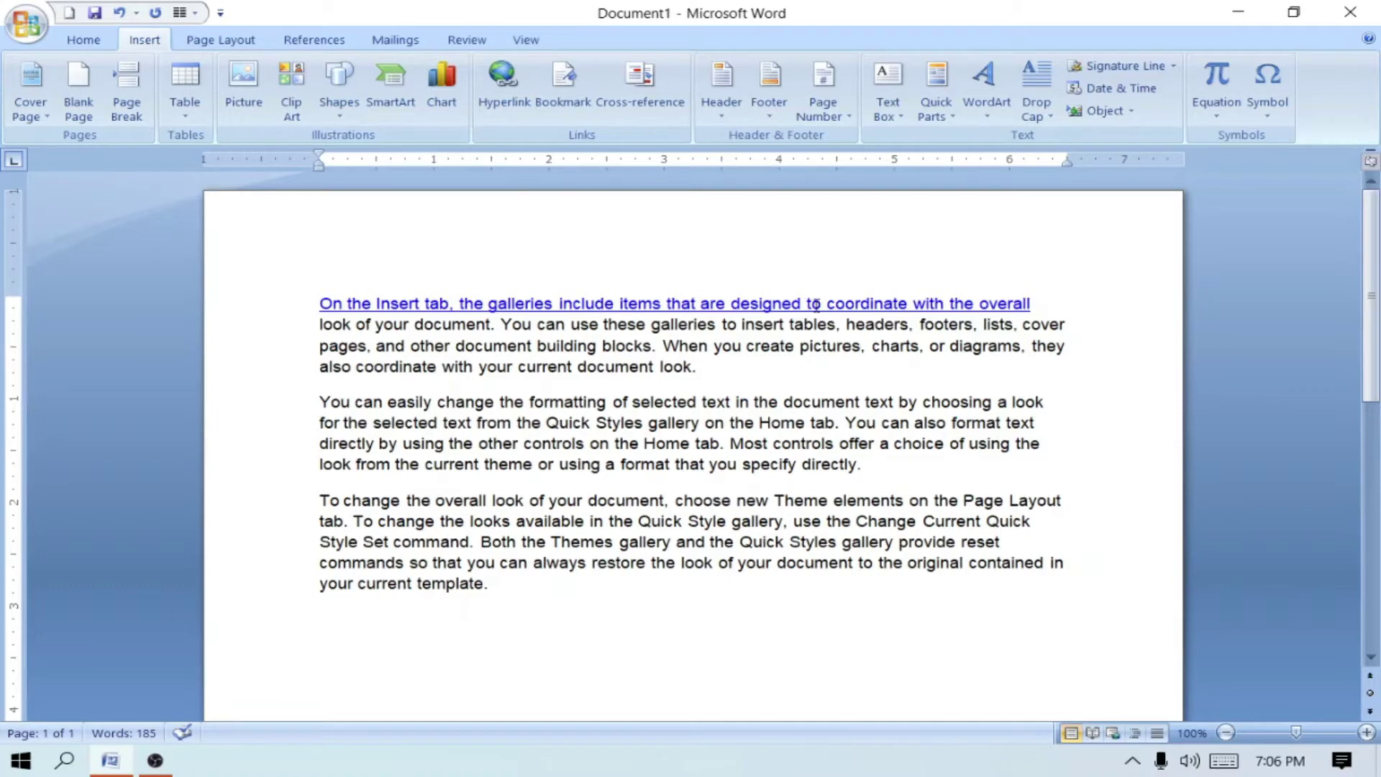
{"action": "mouse_move", "coordinate": [611, 305]}
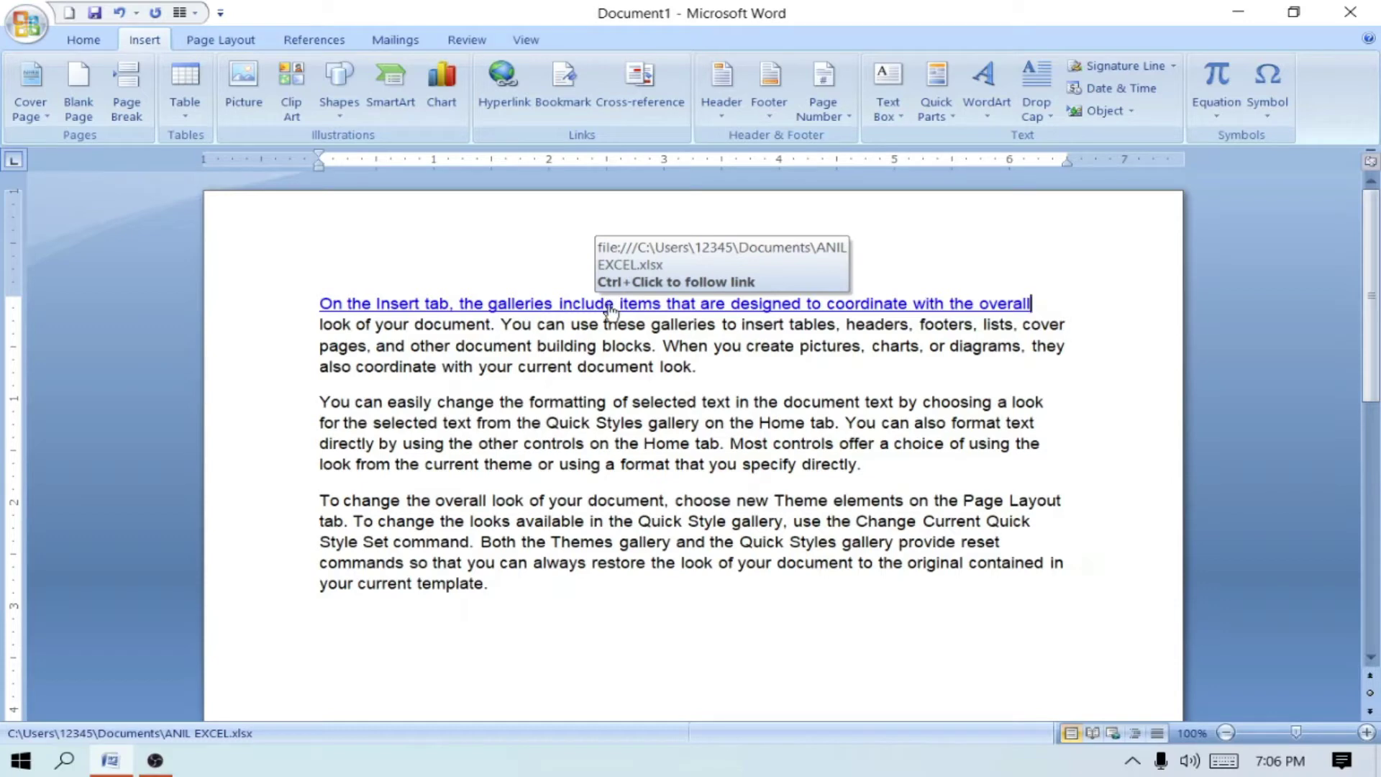
- Follow the first-line link and accept the security notice so ANIL EXCEL opens
{"action": "left_click", "coordinate": [610, 311], "text": "ctrl"}
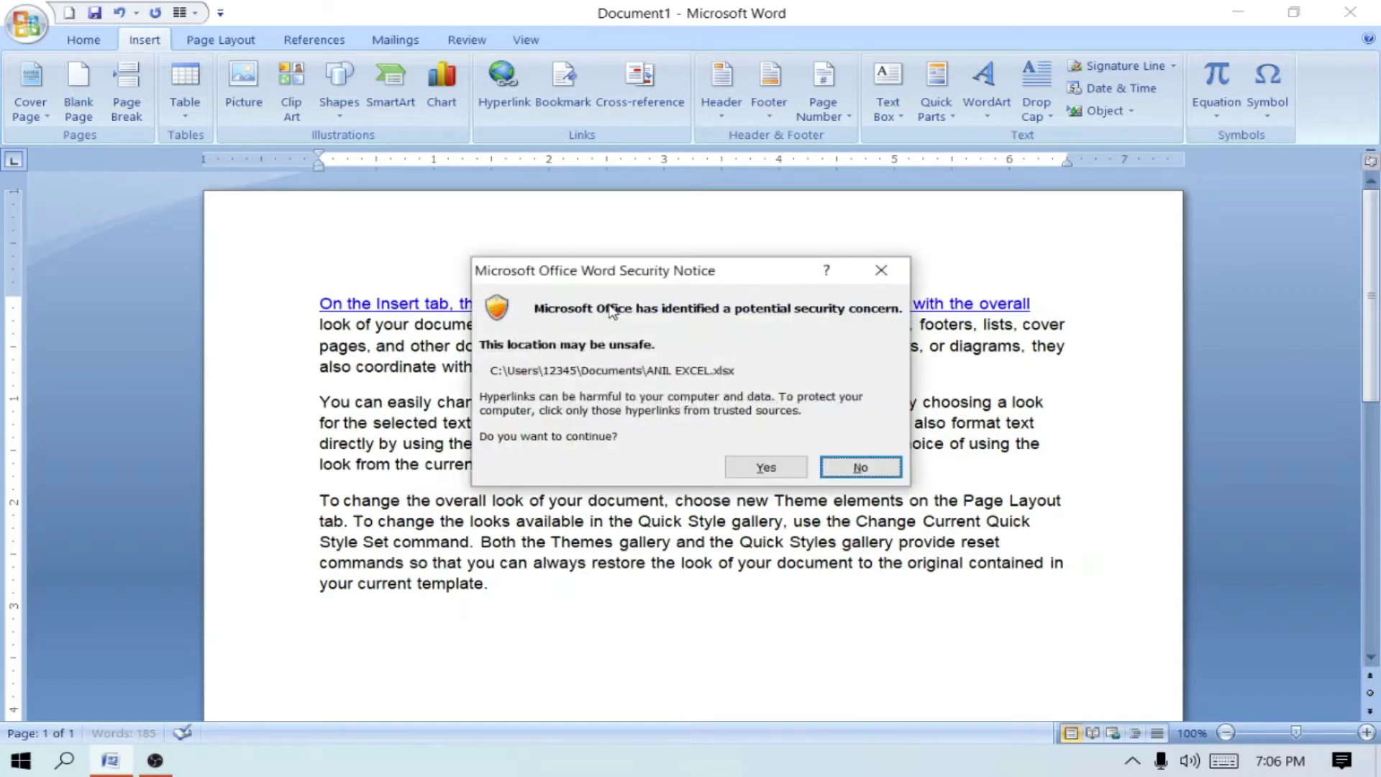
{"action": "left_click", "coordinate": [747, 470]}
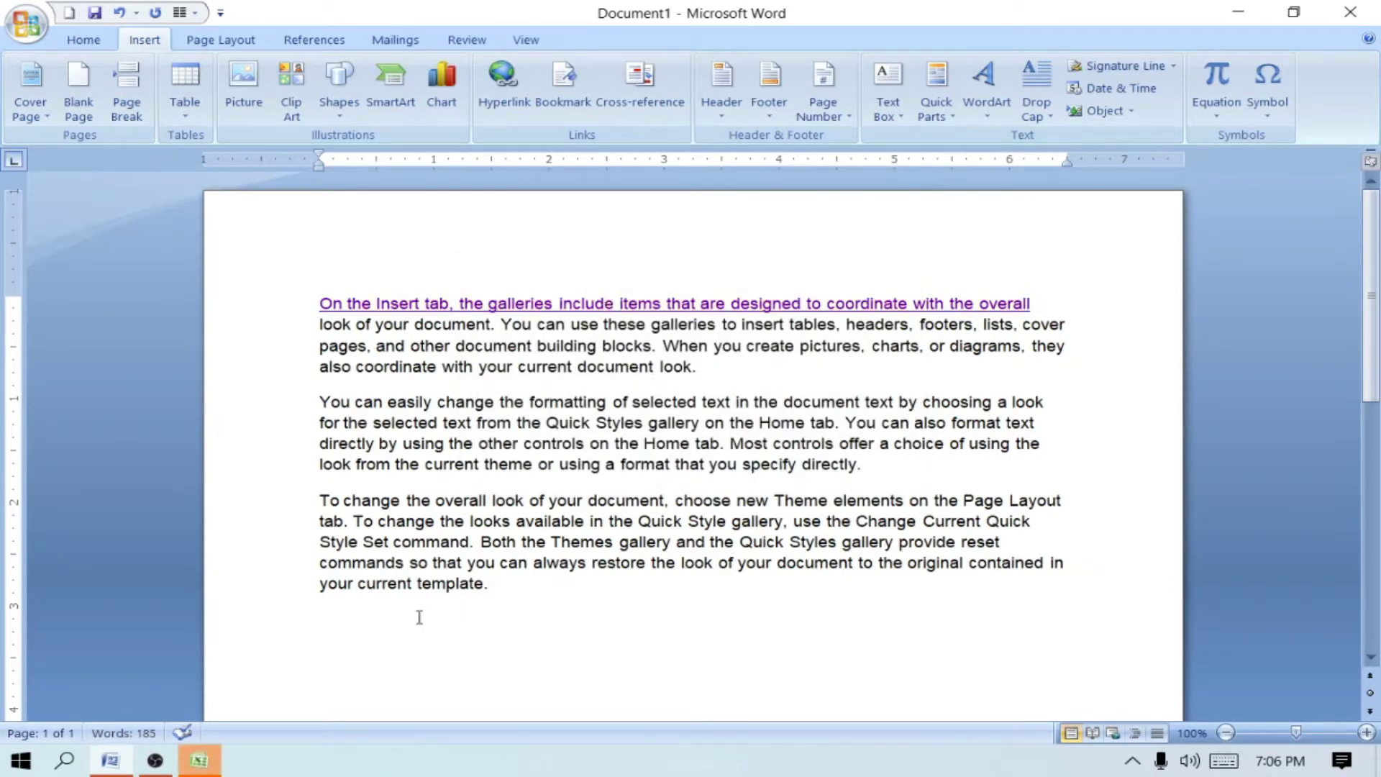
{"action": "left_click", "coordinate": [197, 764]}
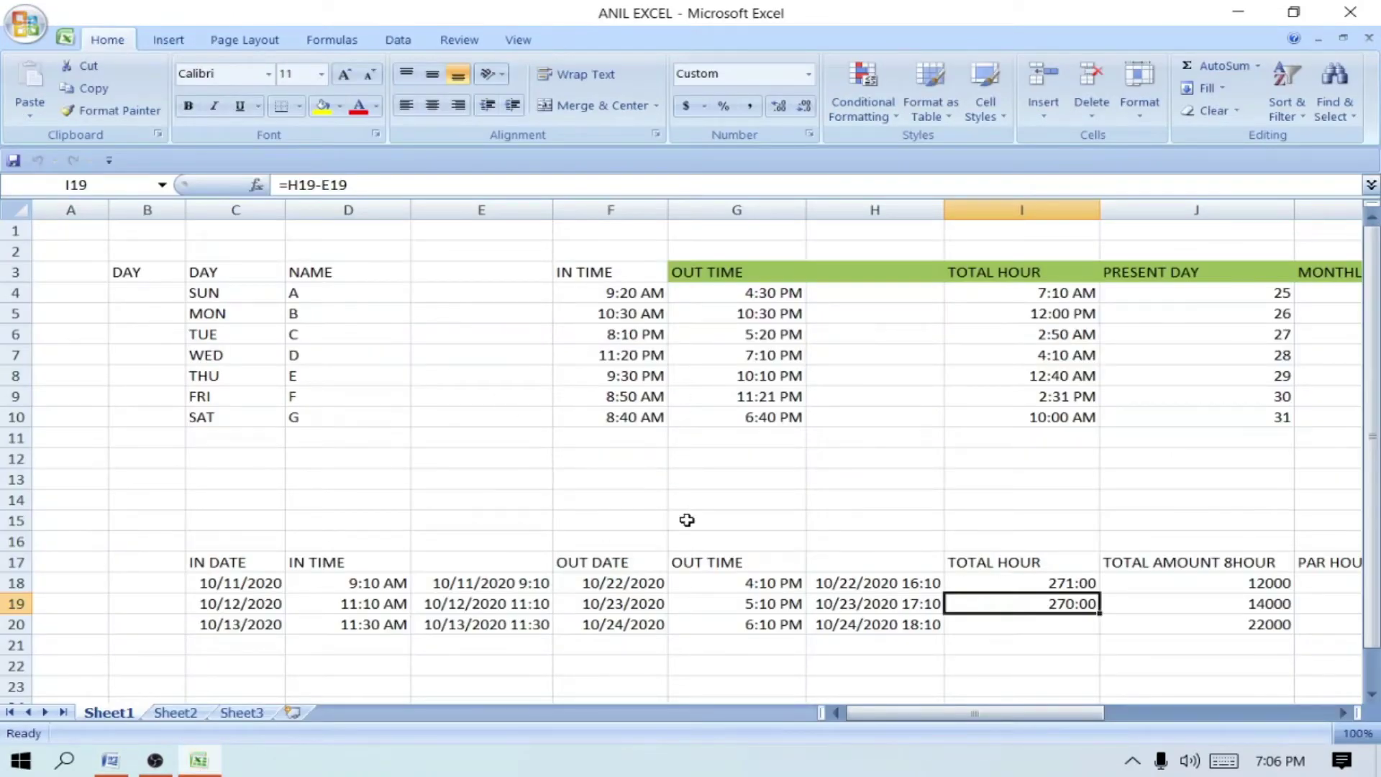
{"action": "left_click", "coordinate": [1238, 12]}
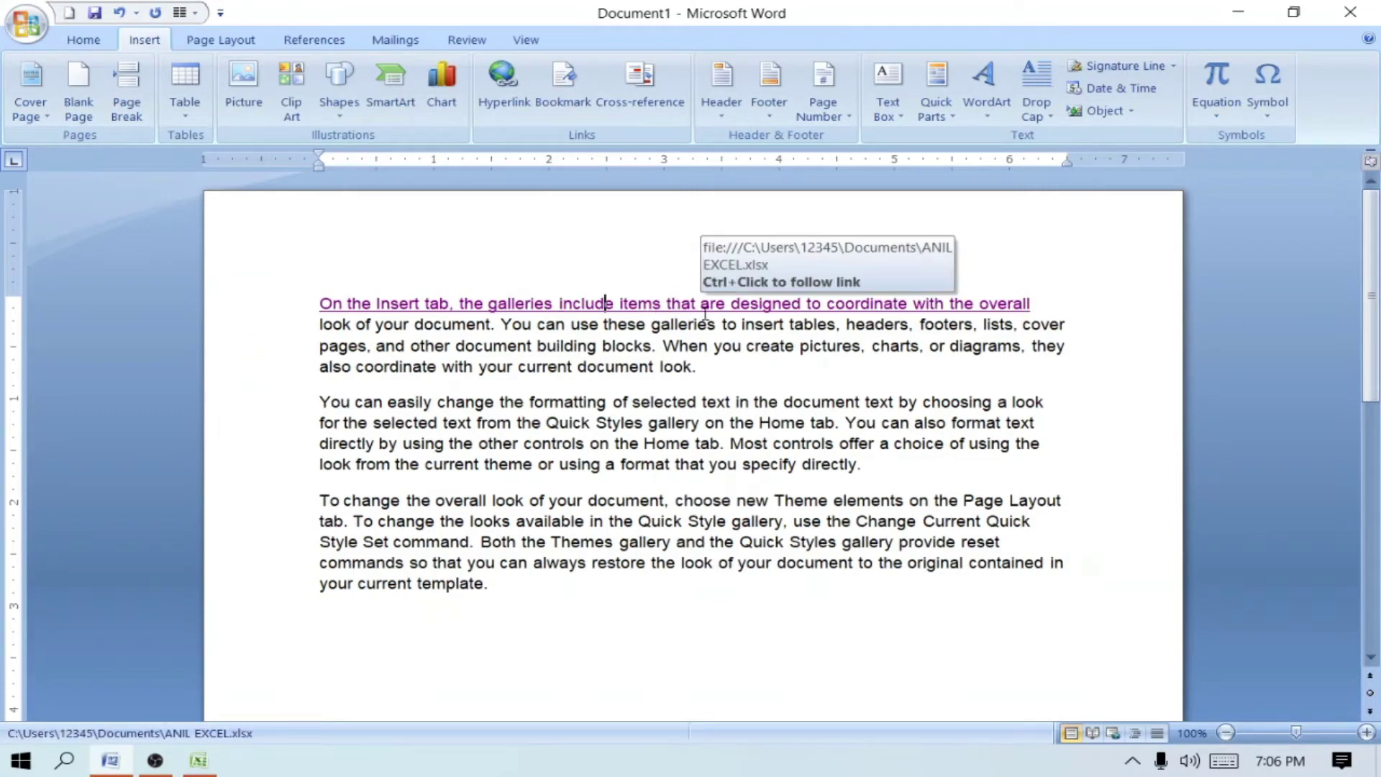
- Hyperlink 'You can easily change the formatting of selected' to Desktop's portrait-g52afa9b6c_1920.jpg
{"action": "left_click_drag", "start_coordinate": [320, 403], "coordinate": [701, 402]}
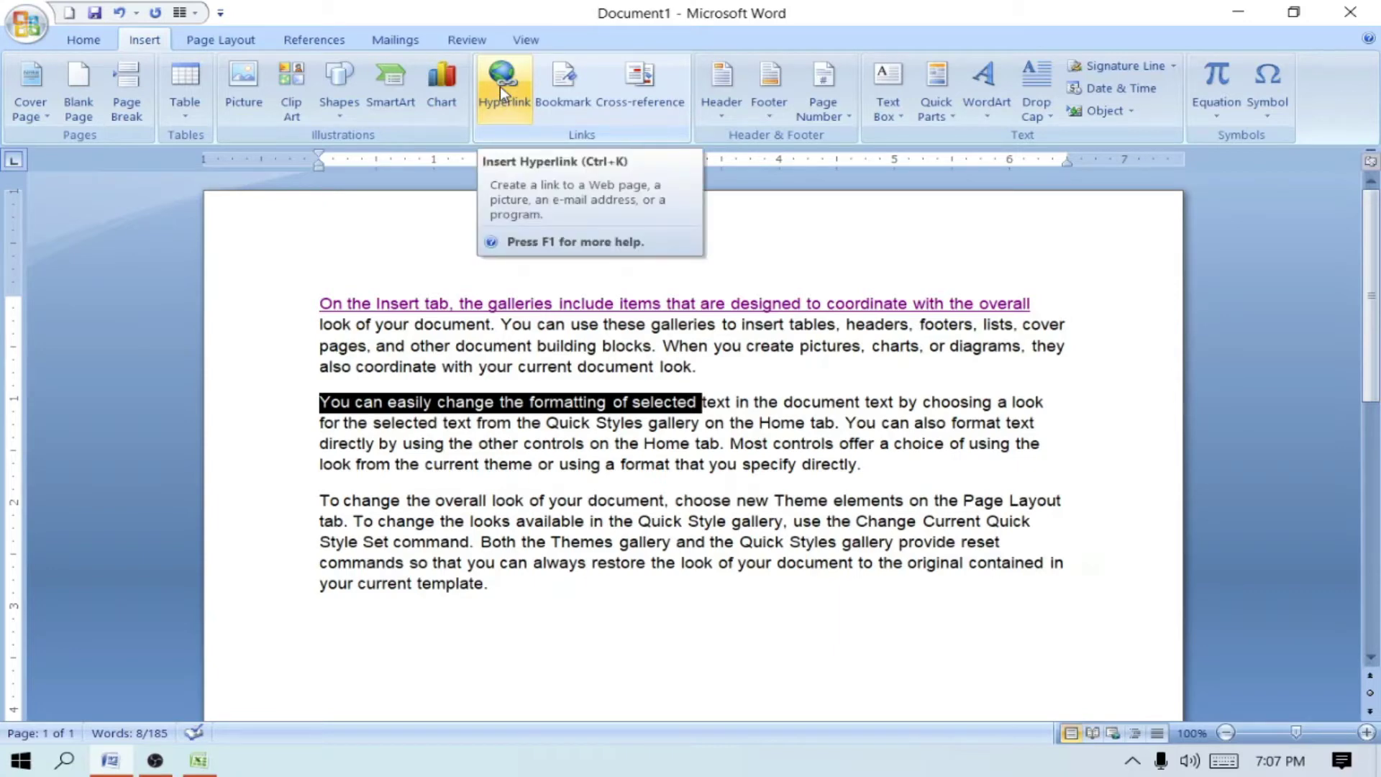
{"action": "left_click", "coordinate": [499, 87]}
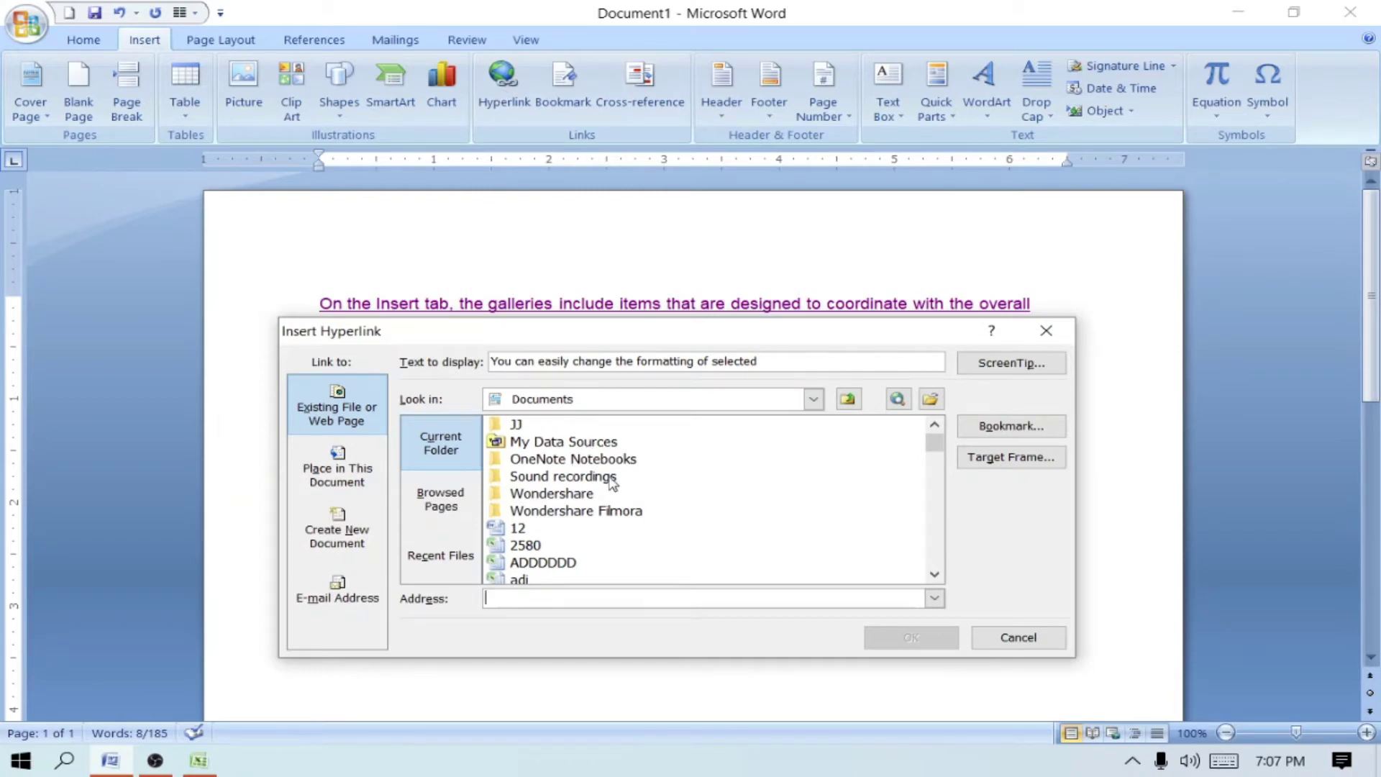
{"action": "left_click", "coordinate": [813, 399]}
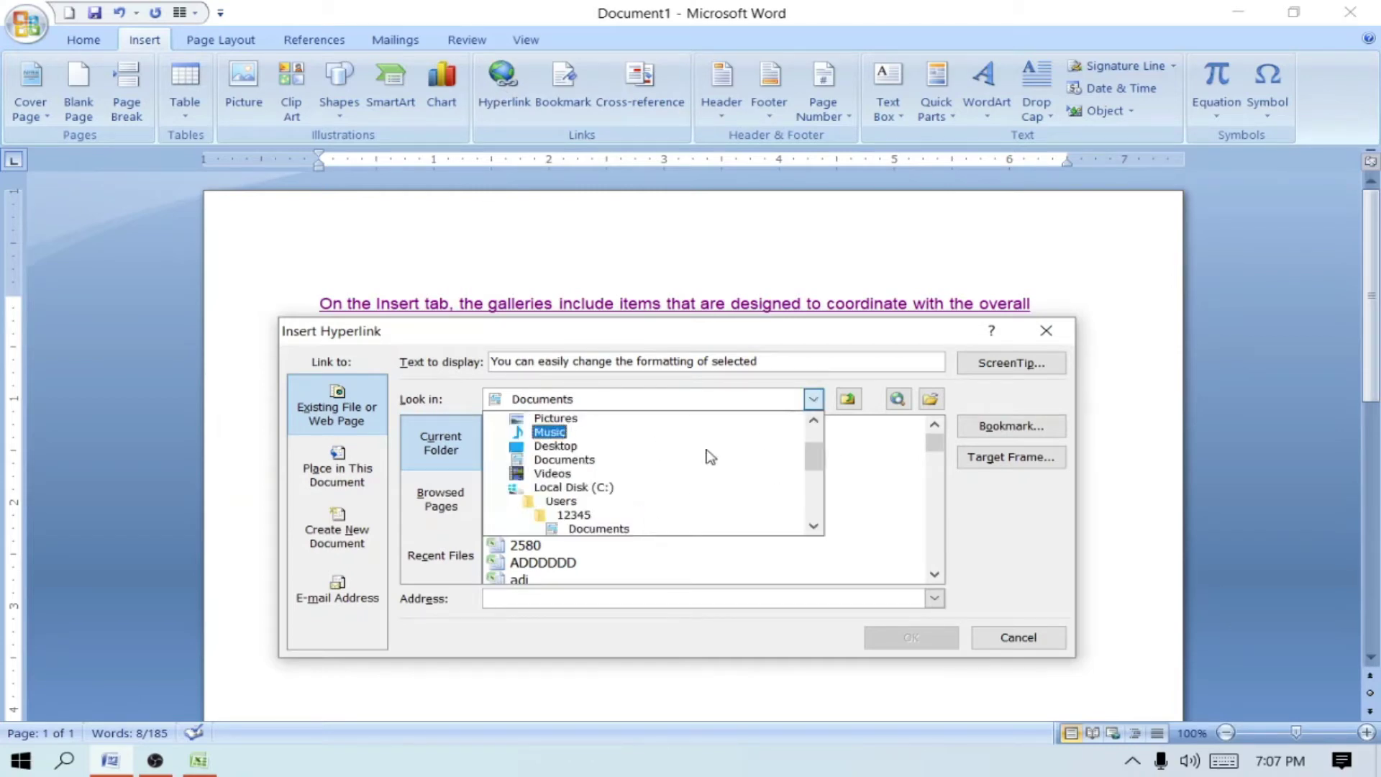
{"action": "left_click", "coordinate": [554, 446]}
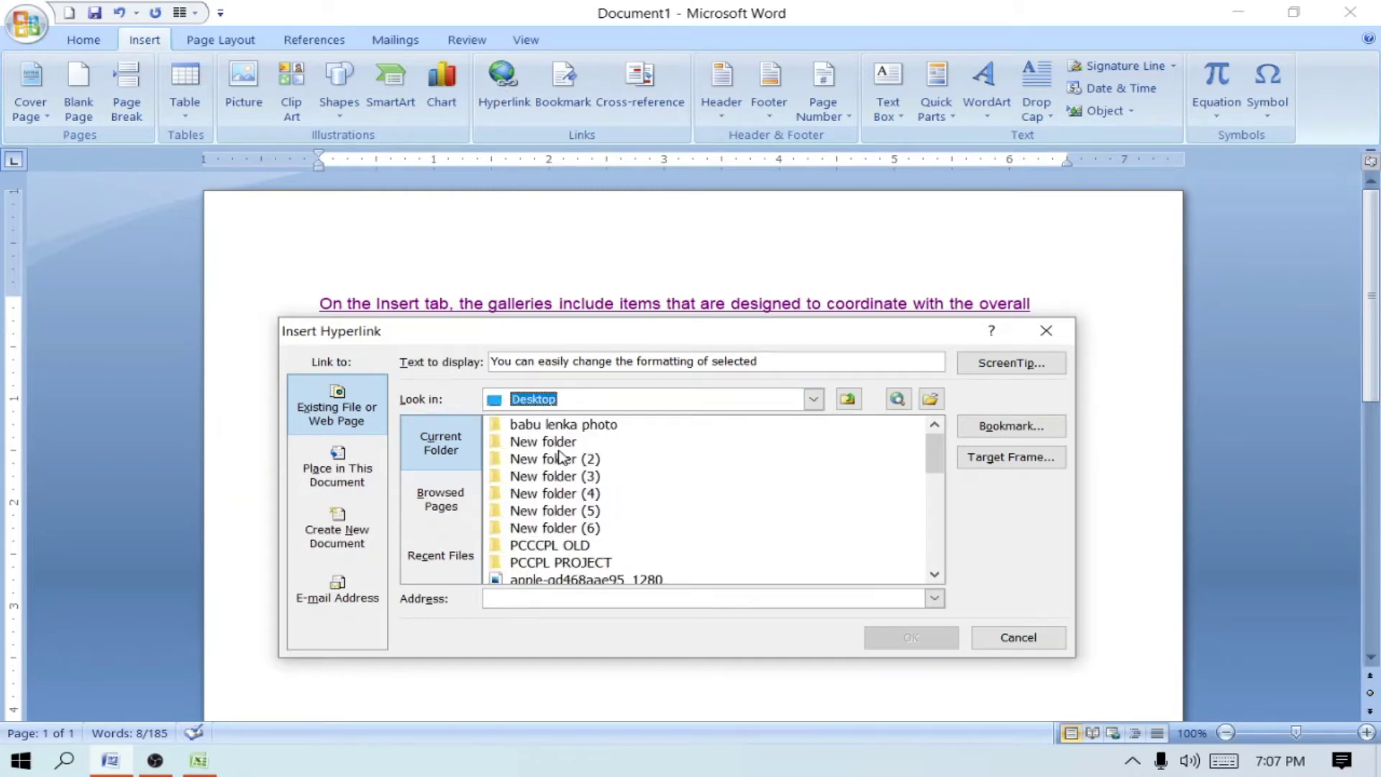
{"action": "left_click", "coordinate": [935, 574]}
{"action": "left_click", "coordinate": [935, 574]}
{"action": "left_click", "coordinate": [935, 574]}
{"action": "left_click", "coordinate": [934, 574]}
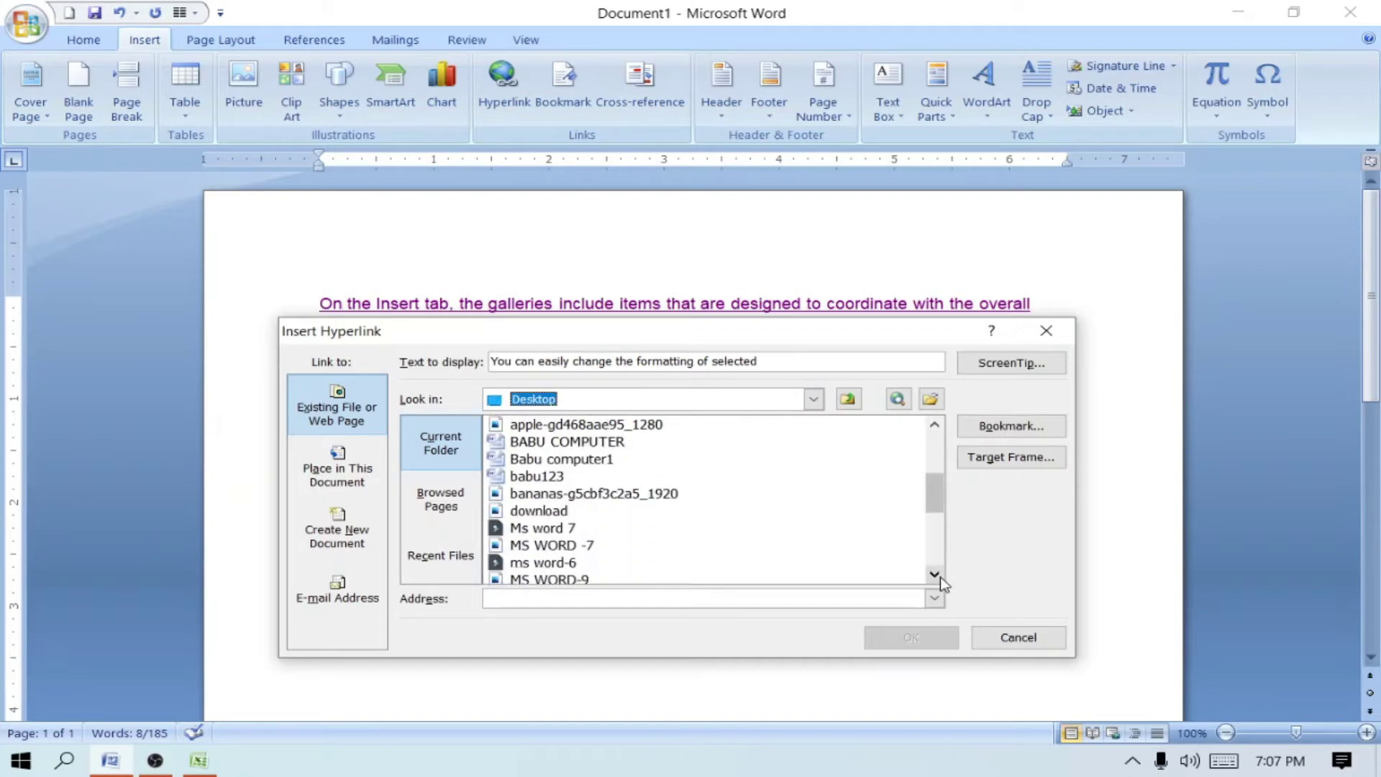
{"action": "left_click", "coordinate": [939, 577]}
{"action": "left_click", "coordinate": [940, 577]}
{"action": "left_click", "coordinate": [940, 577]}
{"action": "left_click", "coordinate": [940, 577]}
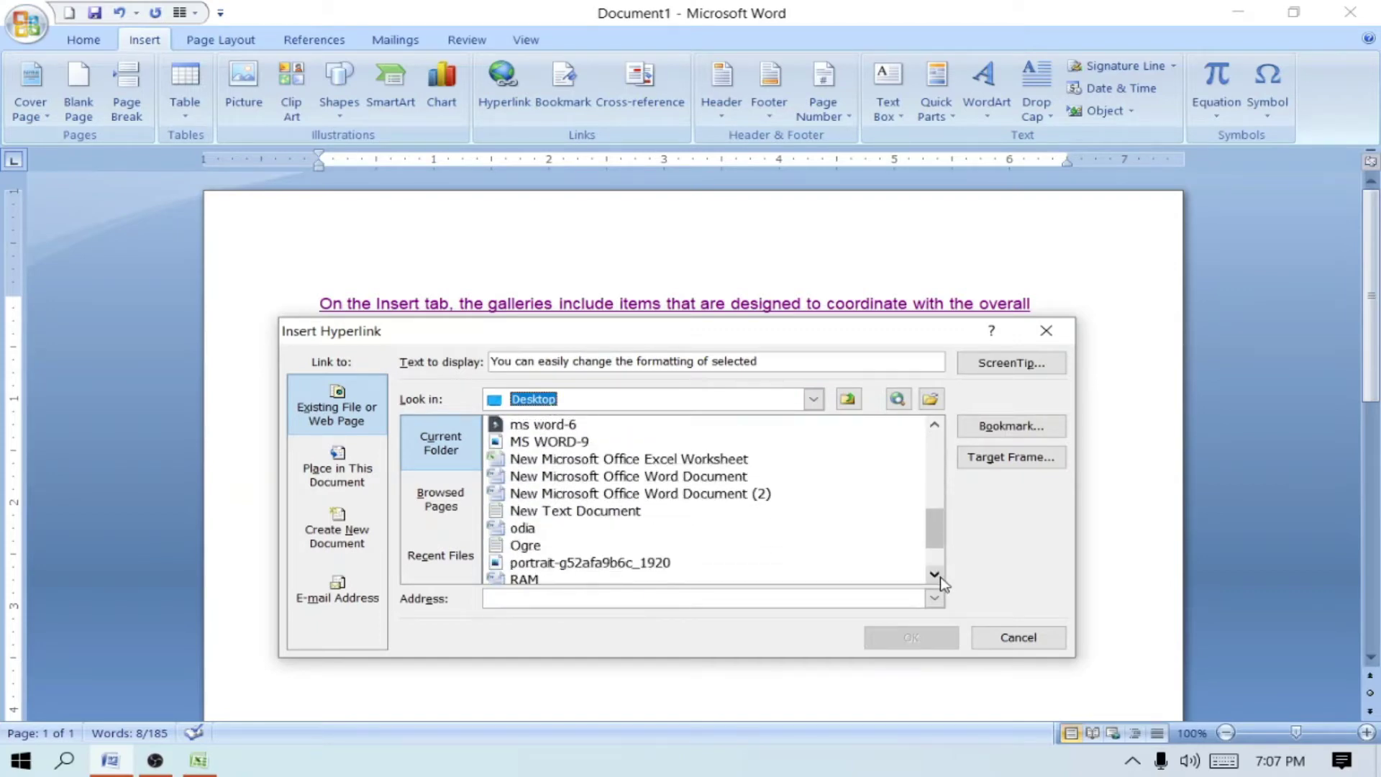
{"action": "left_click", "coordinate": [940, 577]}
{"action": "left_click", "coordinate": [940, 577]}
{"action": "left_click", "coordinate": [572, 530]}
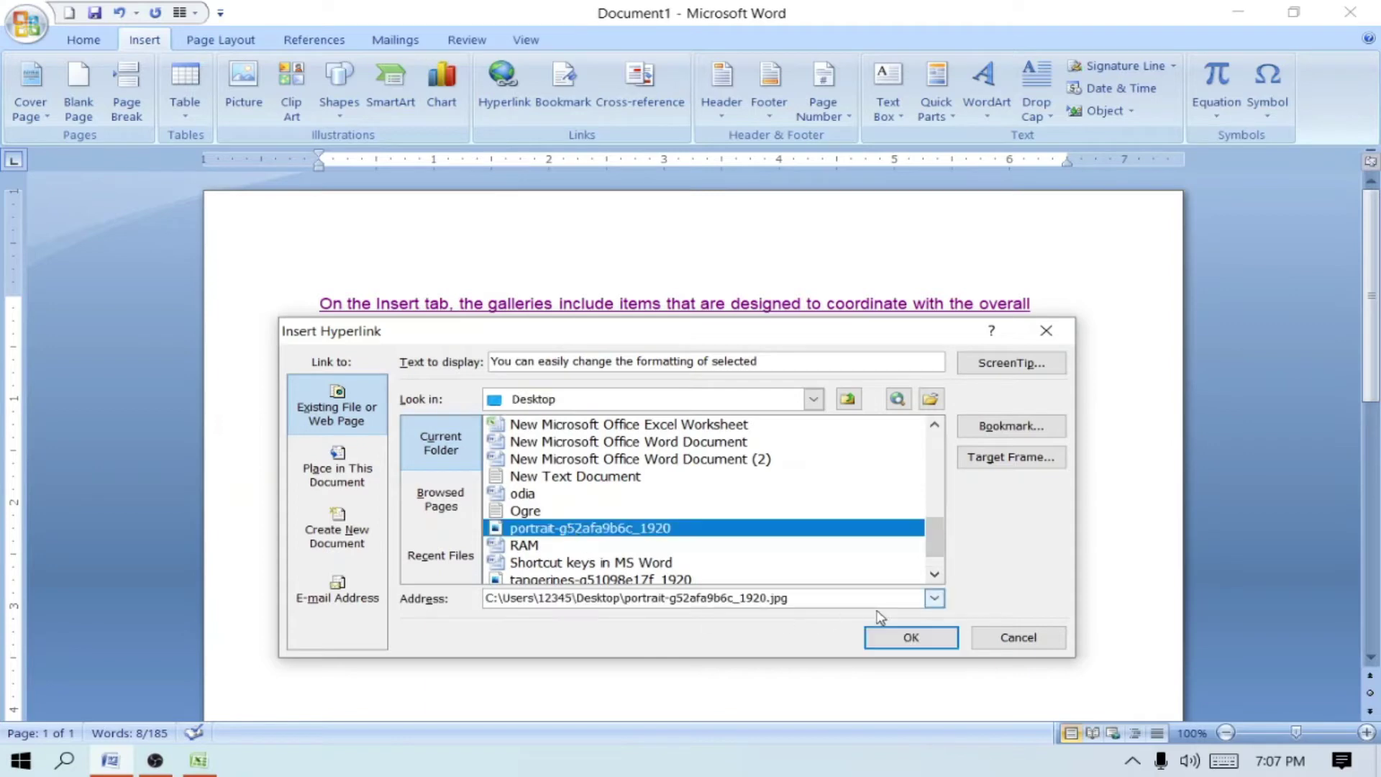
{"action": "left_click", "coordinate": [913, 636]}
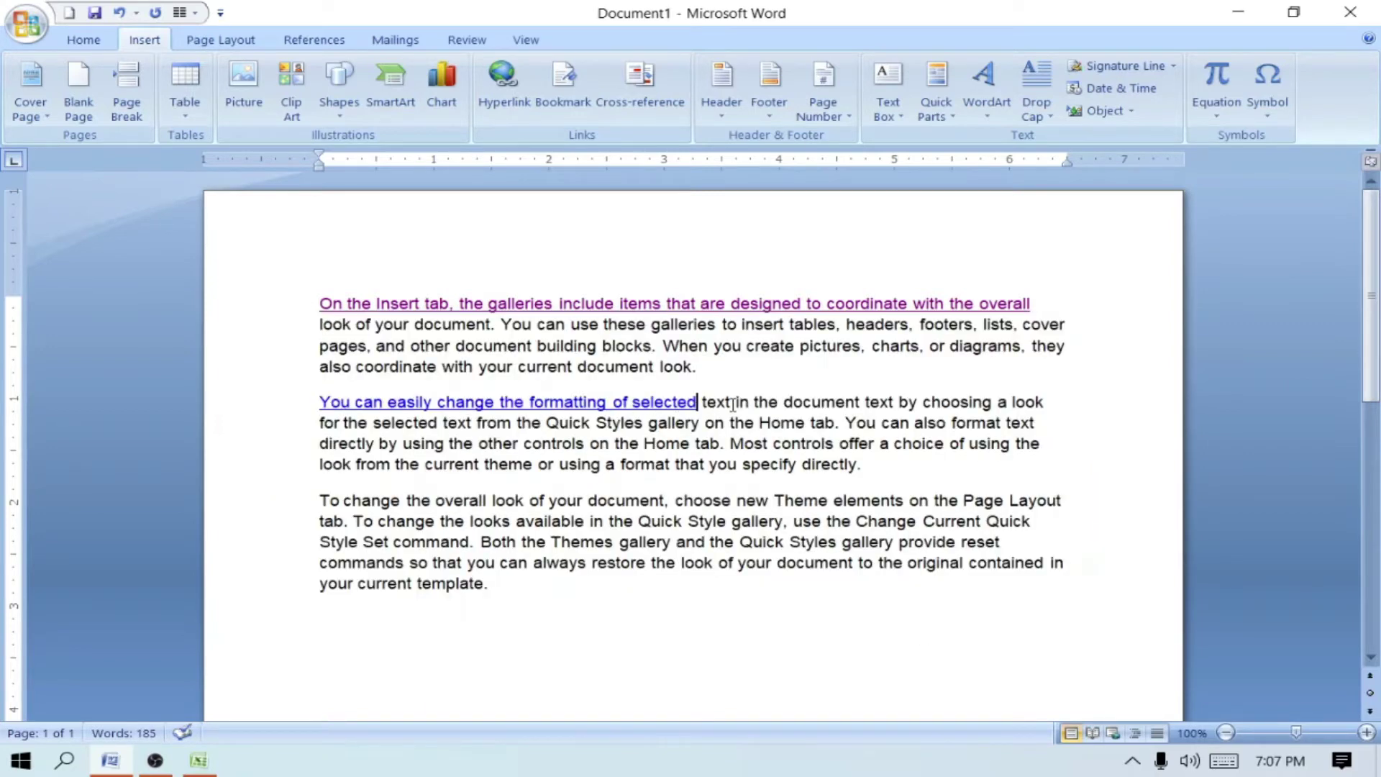
{"action": "mouse_move", "coordinate": [507, 404]}
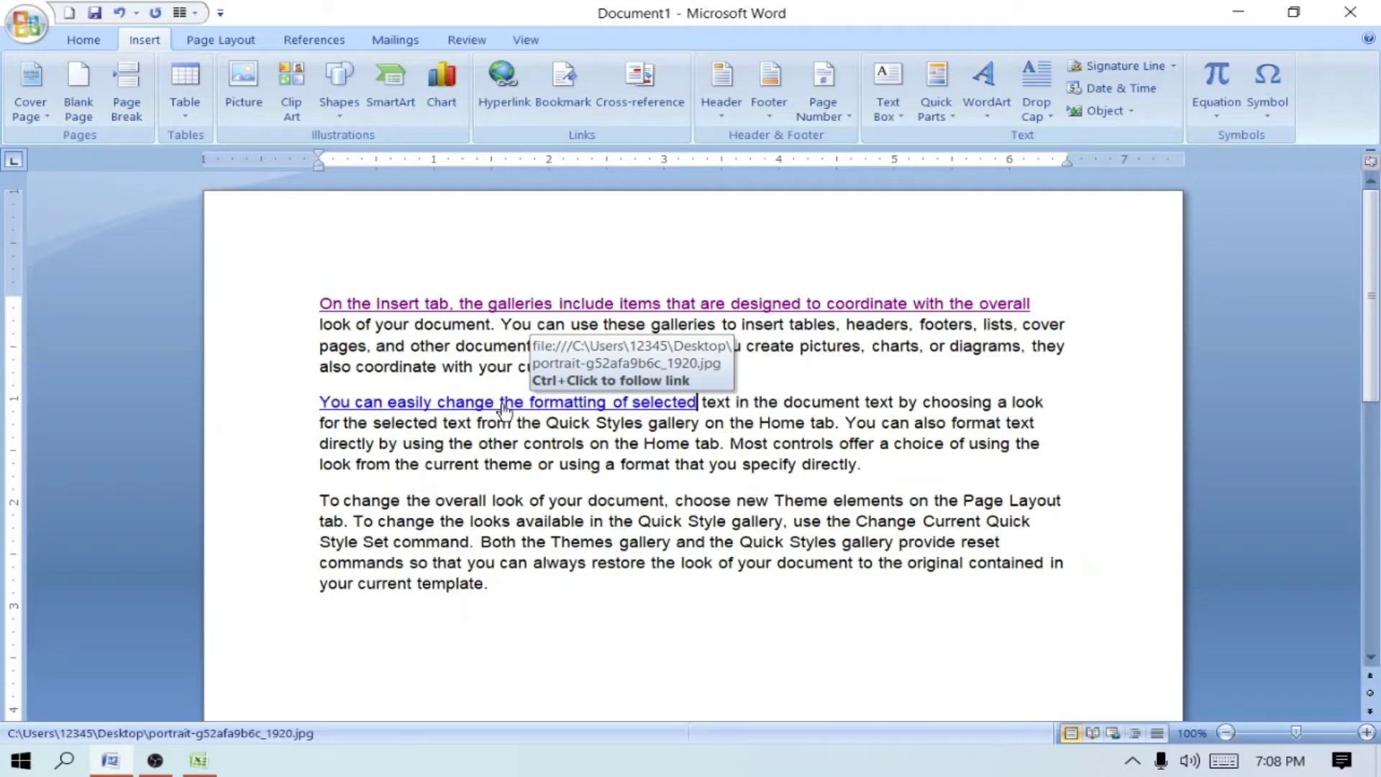
{"action": "left_click", "coordinate": [504, 410], "text": "ctrl"}
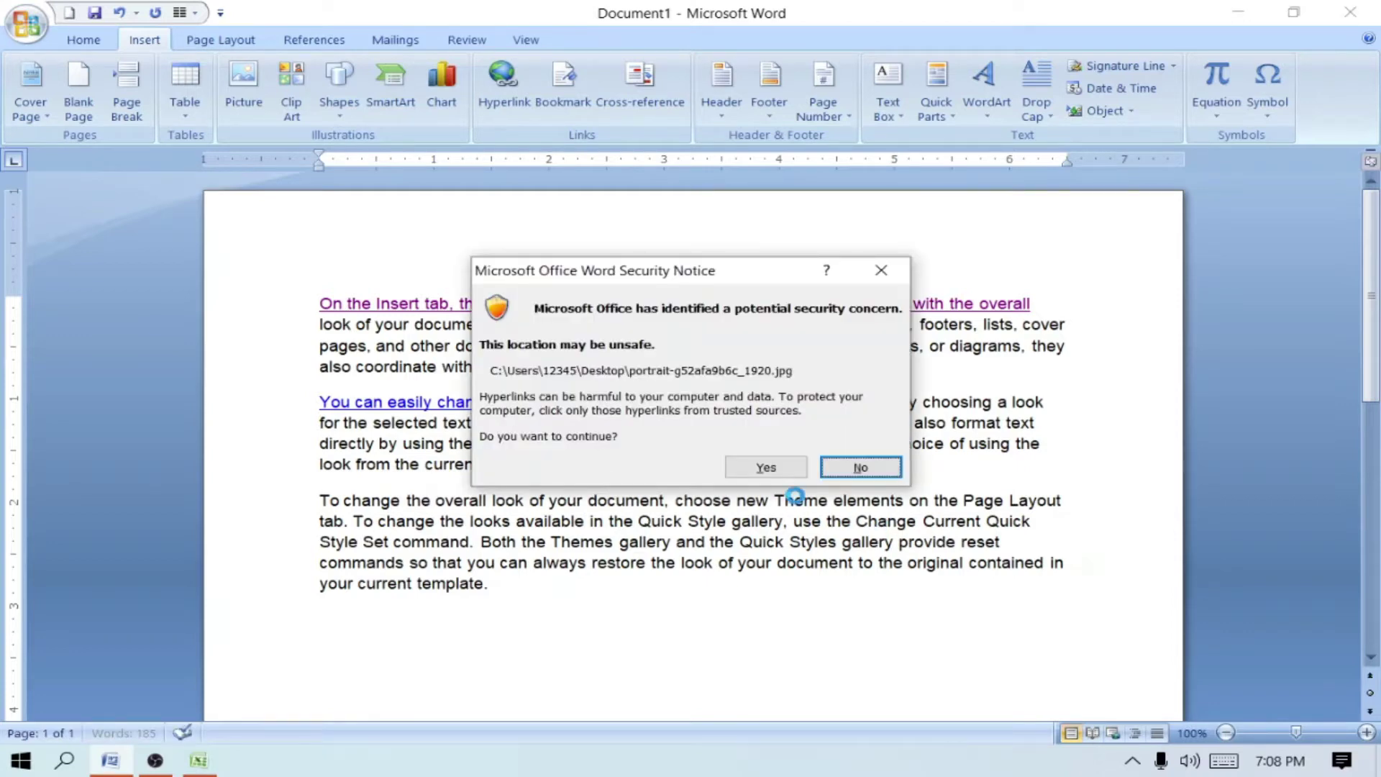
{"action": "left_click", "coordinate": [768, 467]}
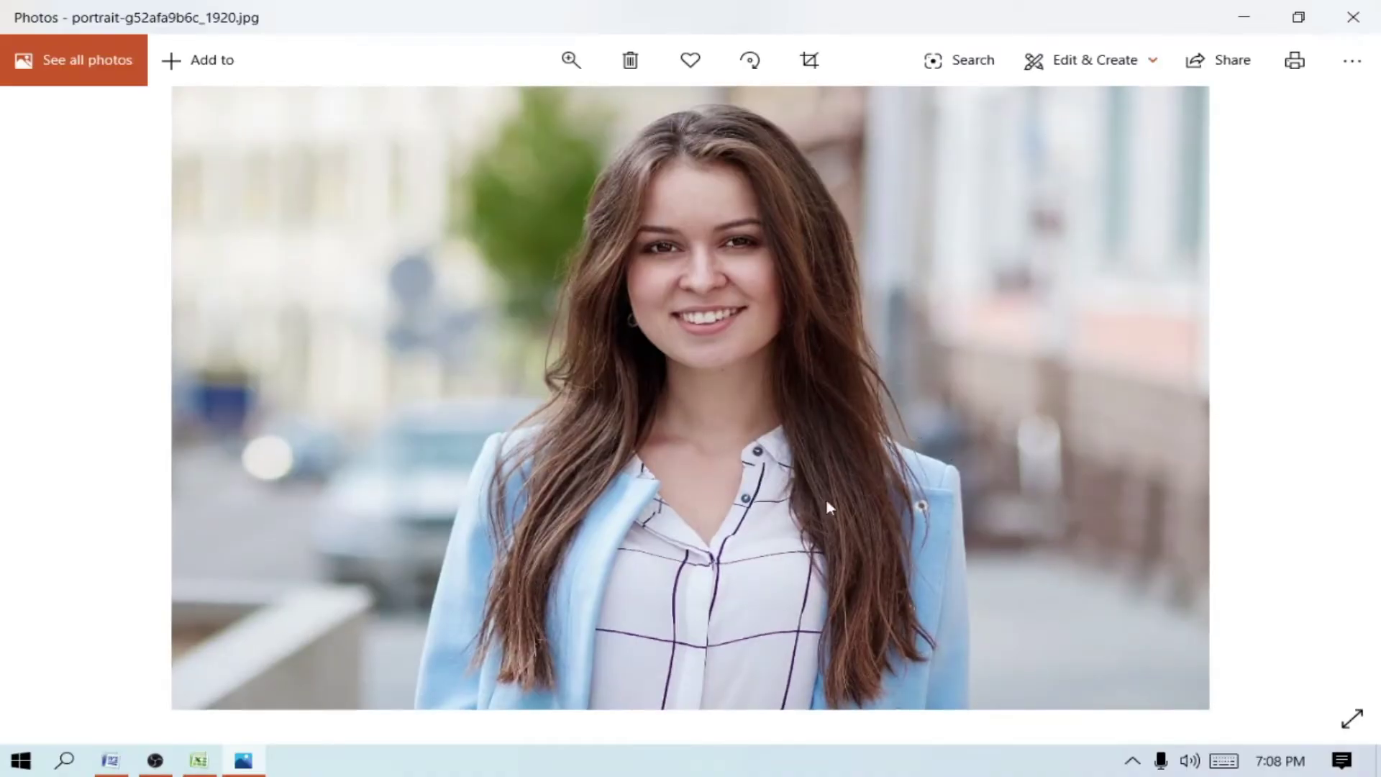
{"action": "left_click", "coordinate": [1353, 17]}
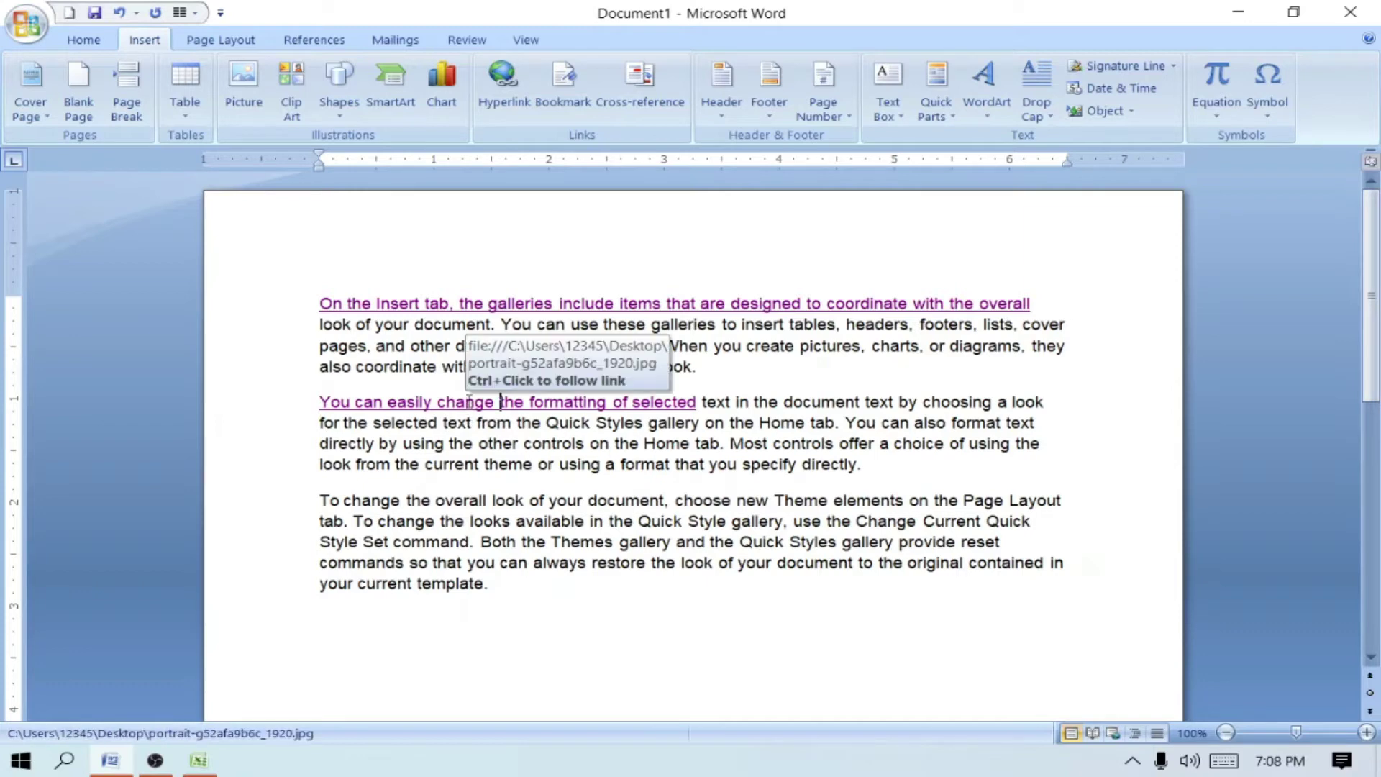
- Retarget the second-paragraph hyperlink to the document 12.docx
{"action": "right_click", "coordinate": [467, 402]}
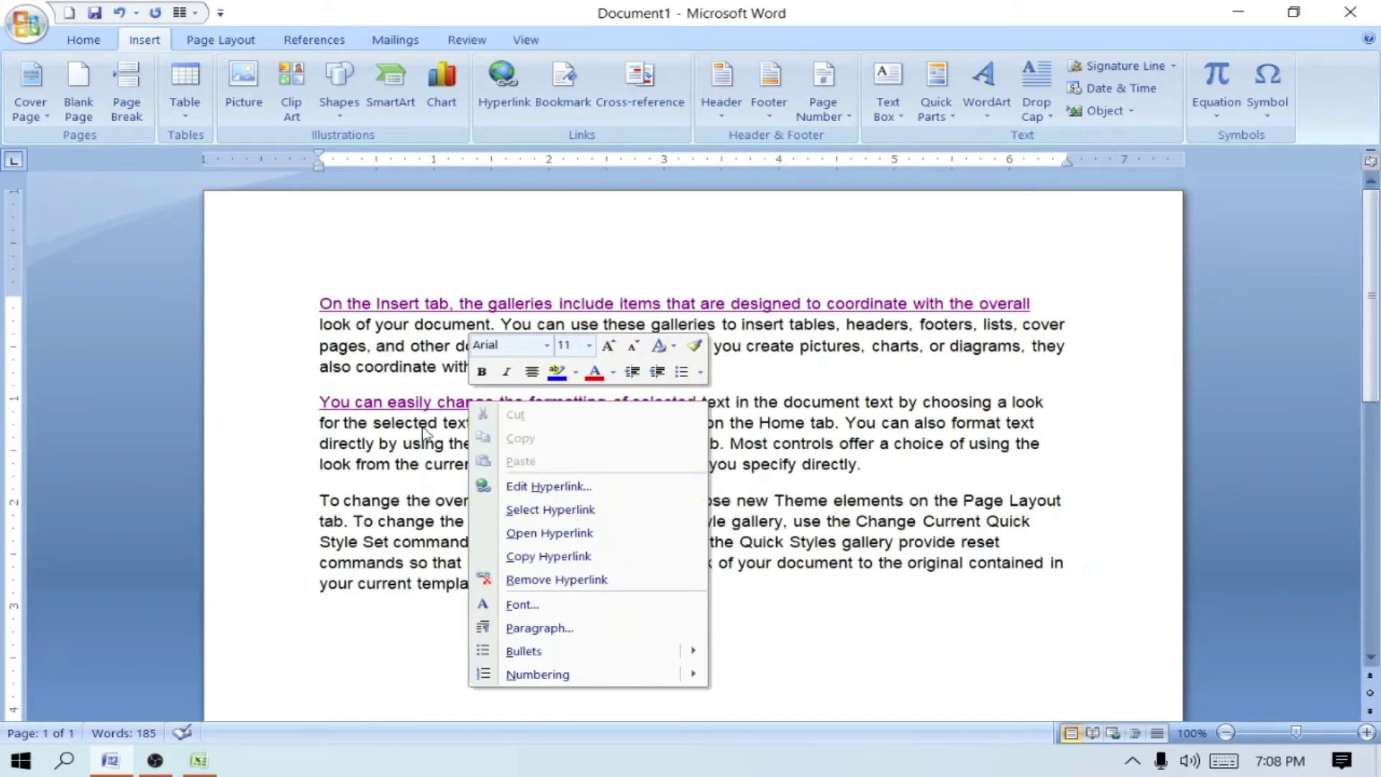
{"action": "left_click", "coordinate": [544, 487]}
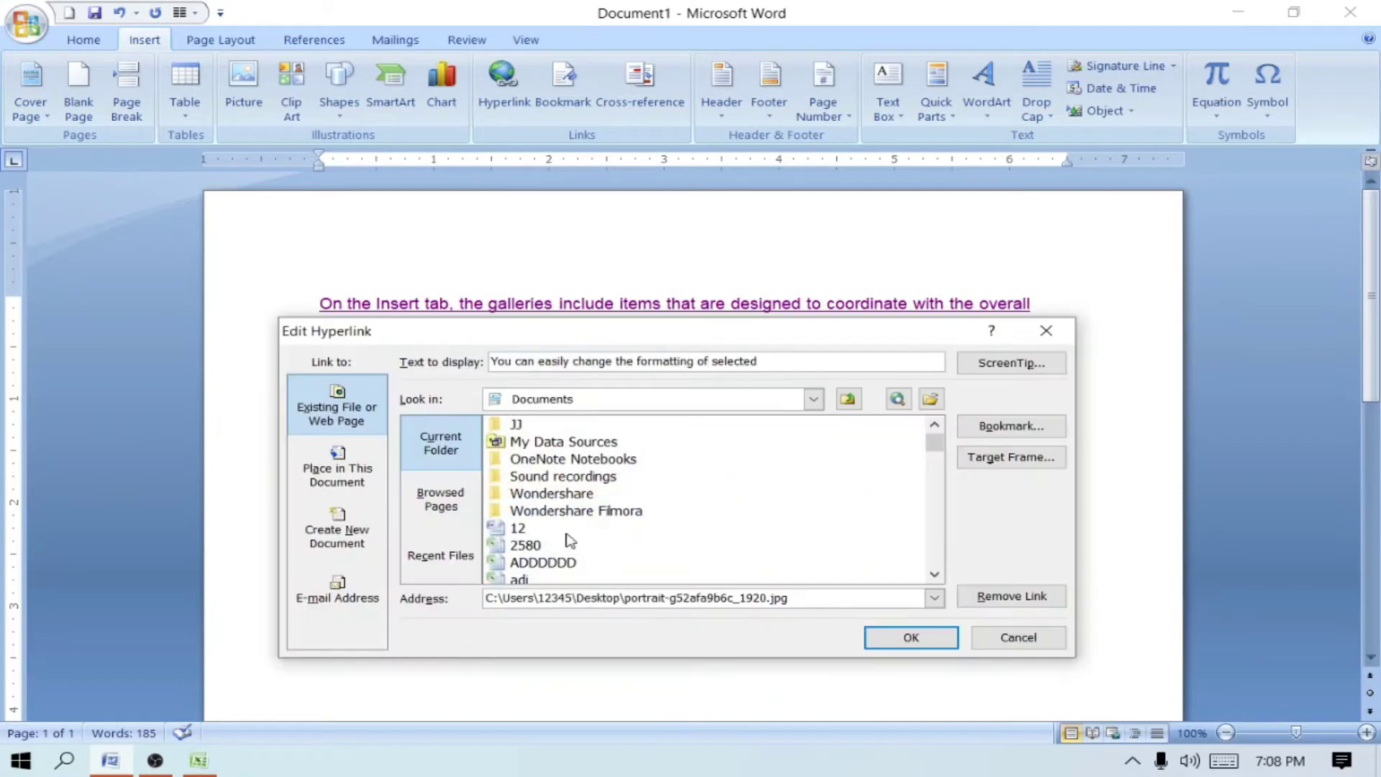
{"action": "left_click", "coordinate": [519, 531]}
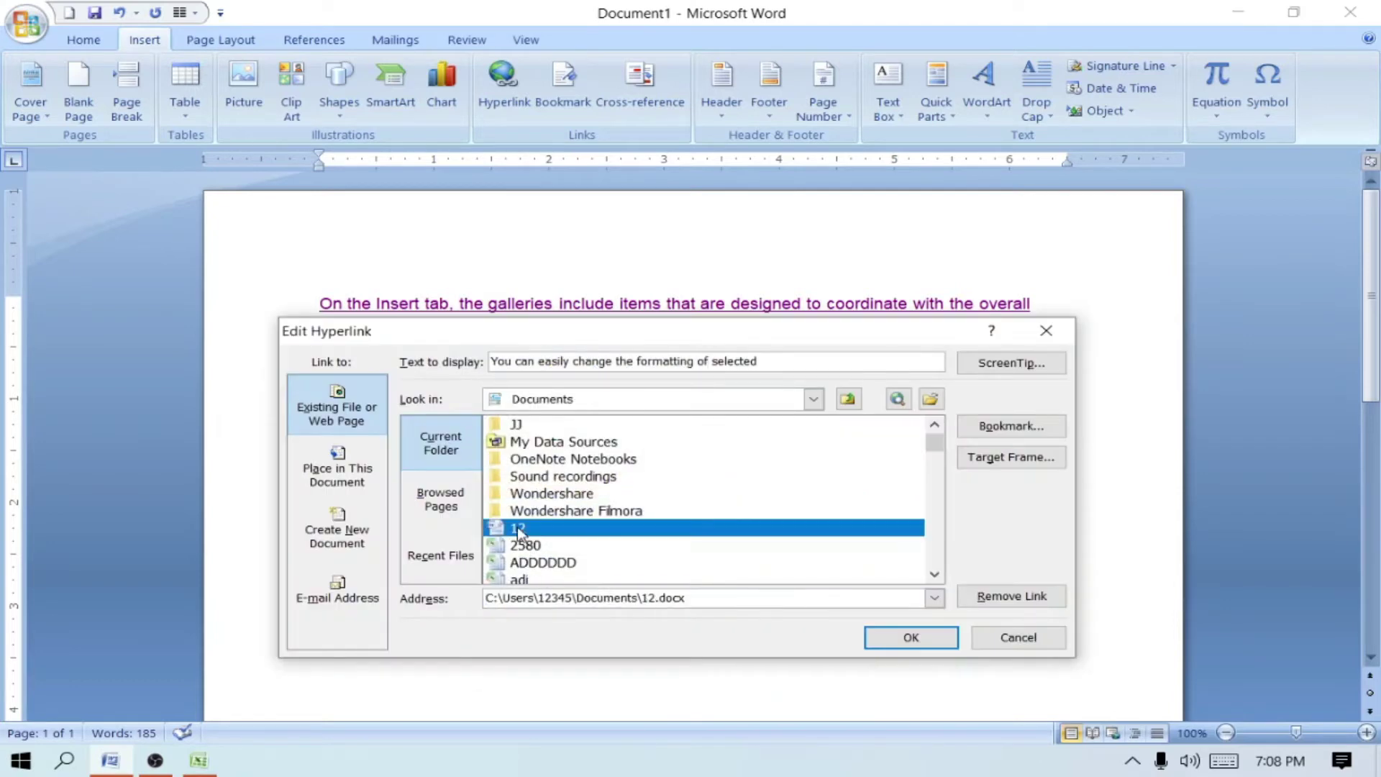
{"action": "left_click", "coordinate": [912, 637]}
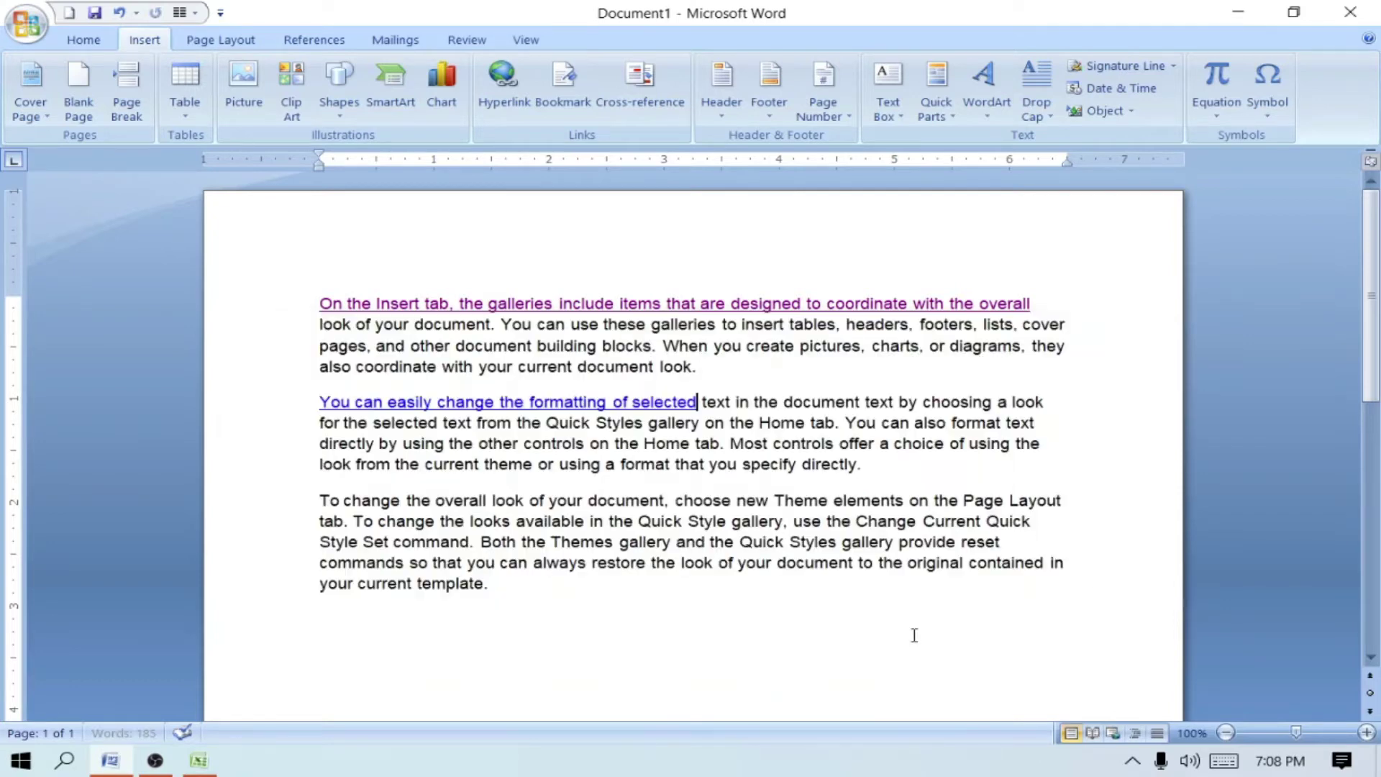
- Follow the link, accept the security notice, and close 12.docx to return to Document1
{"action": "left_click", "coordinate": [505, 410], "text": "ctrl"}
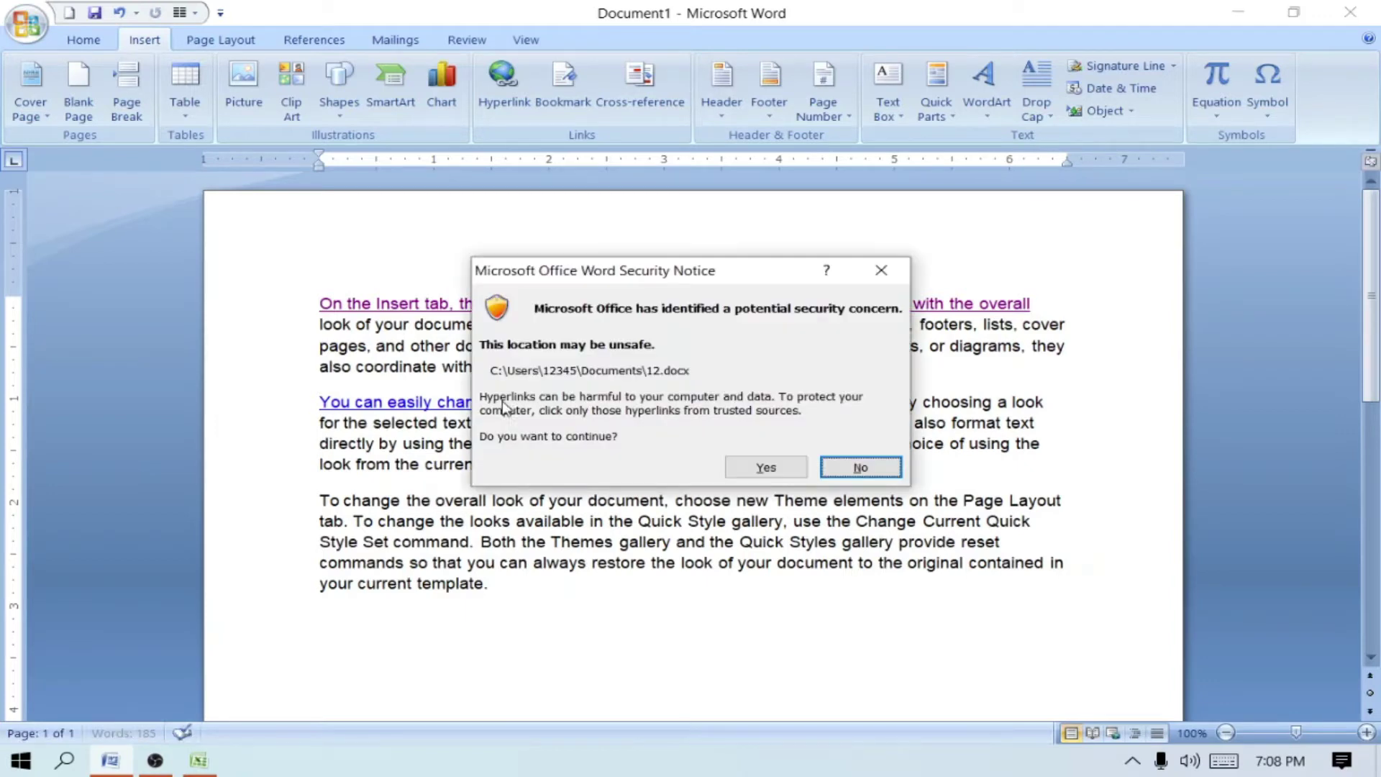
{"action": "left_click", "coordinate": [766, 468]}
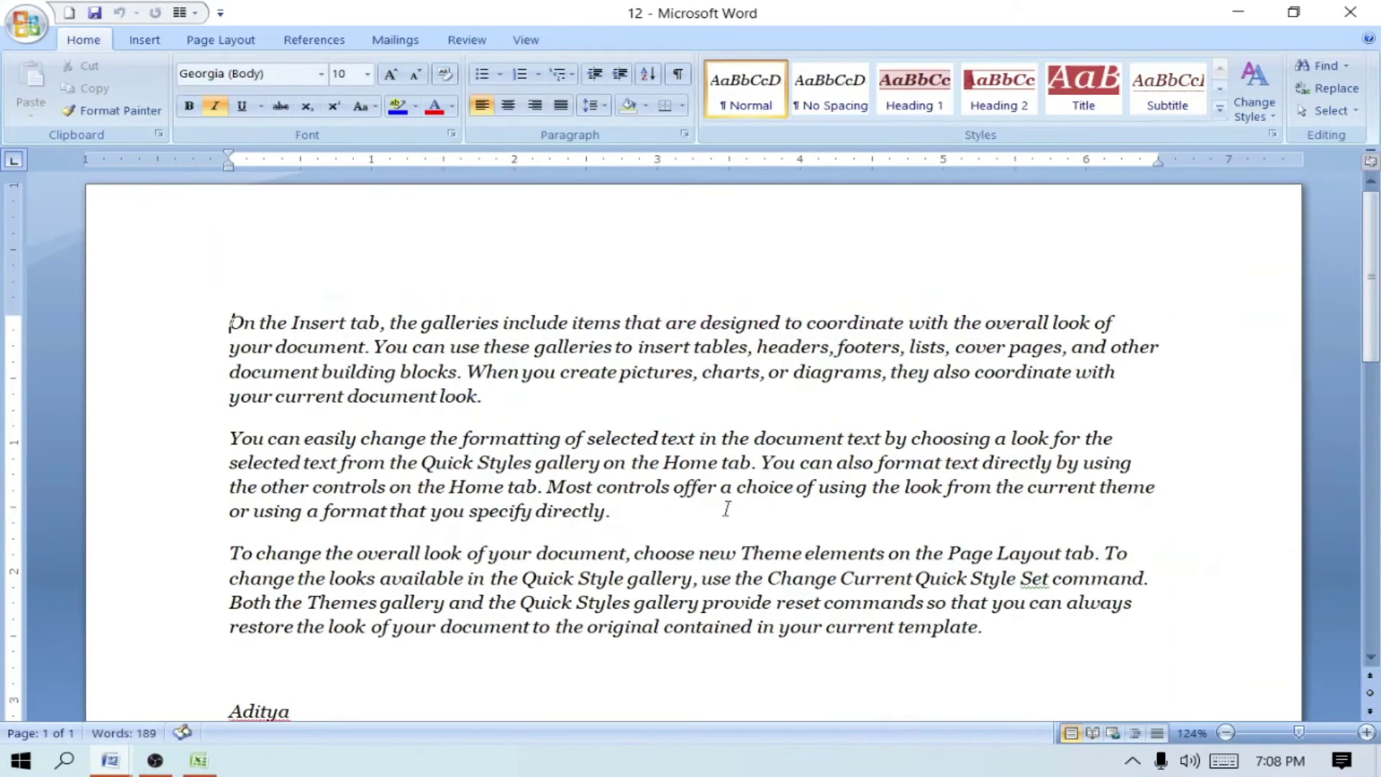
{"action": "left_click", "coordinate": [1351, 12]}
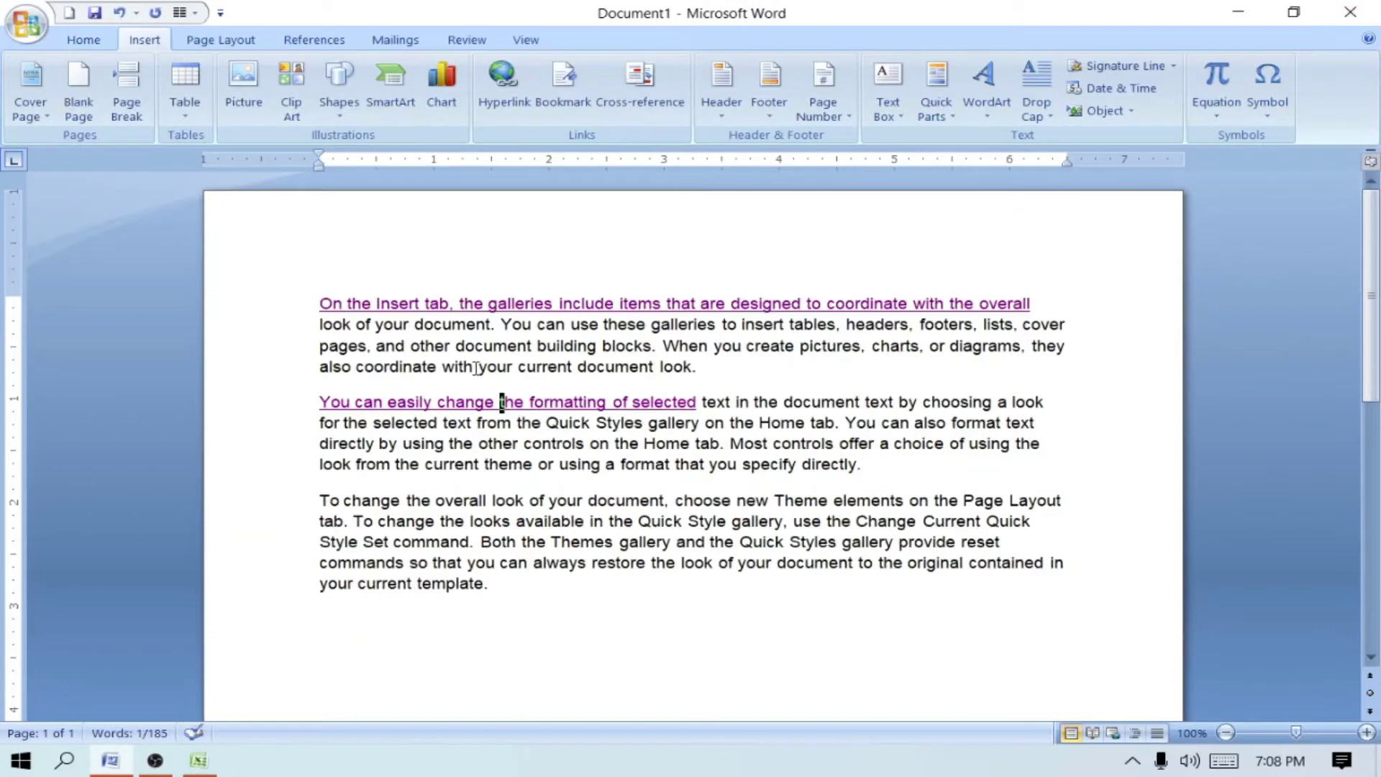
- Remove the hyperlinks from the second paragraph and the first line
{"action": "right_click", "coordinate": [452, 407]}
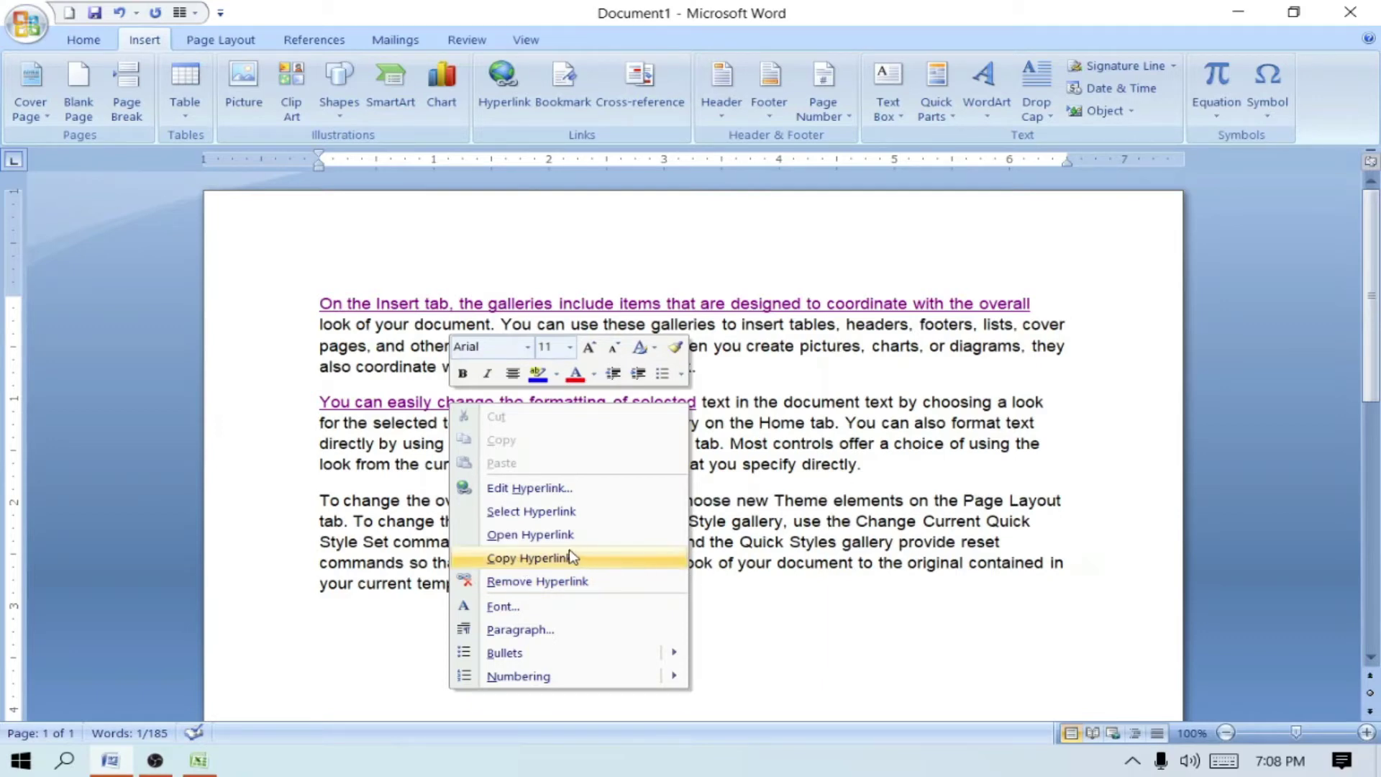
{"action": "left_click", "coordinate": [543, 582]}
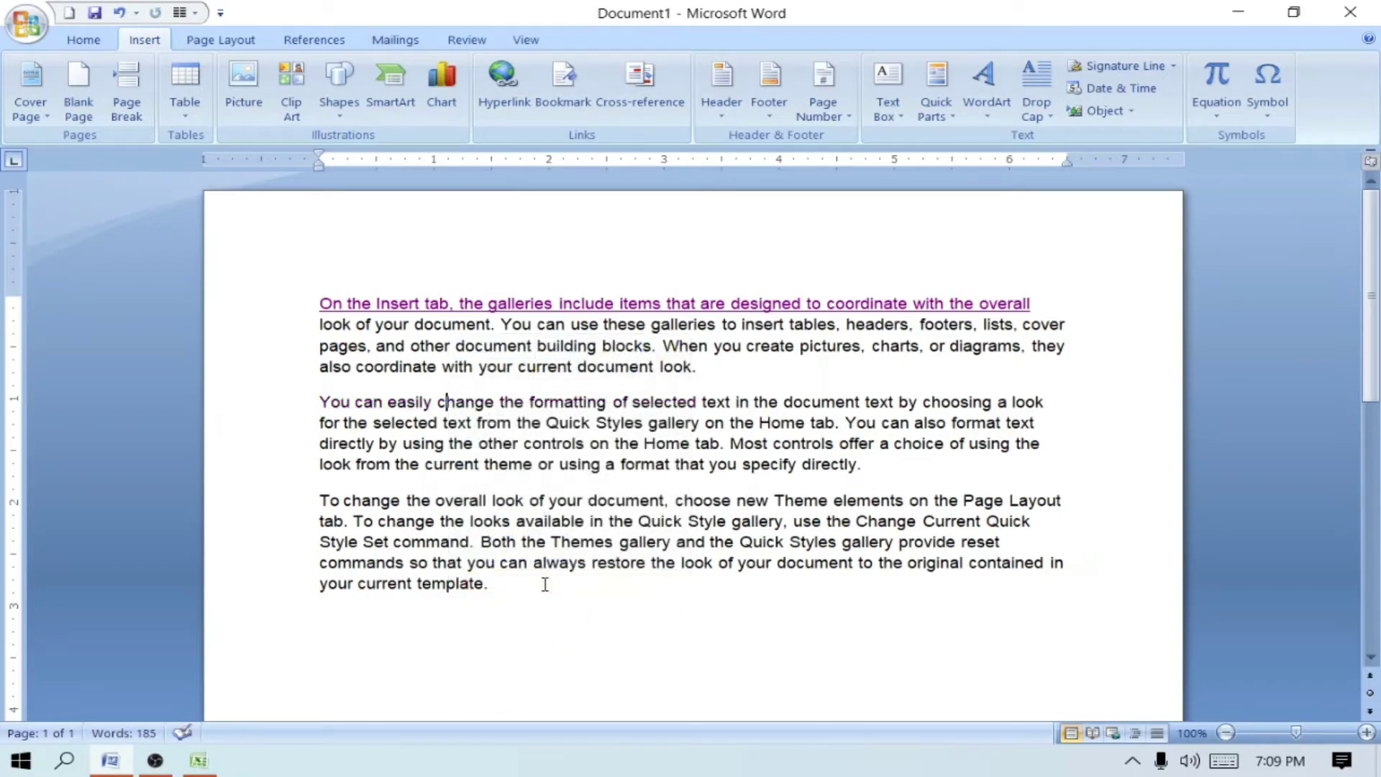
{"action": "right_click", "coordinate": [557, 308]}
{"action": "left_click", "coordinate": [629, 491]}
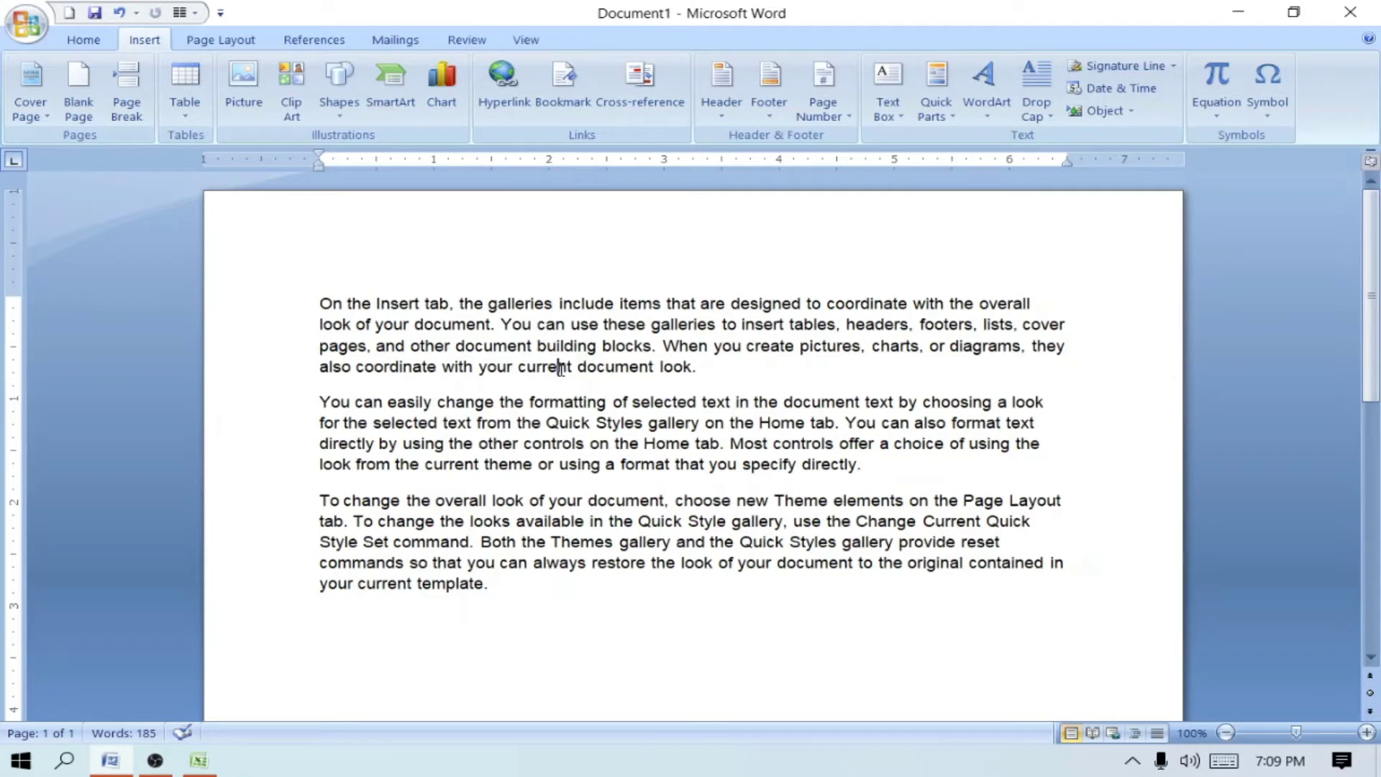
- Add =rand(30) after the last paragraph, growing the document to four pages, 2,035 words
{"action": "left_click_drag", "start_coordinate": [561, 369], "coordinate": [658, 369]}
{"action": "left_click", "coordinate": [576, 425]}
{"action": "left_click", "coordinate": [347, 645]}
{"action": "type", "text": "r"}
{"action": "type", "text": "and("}
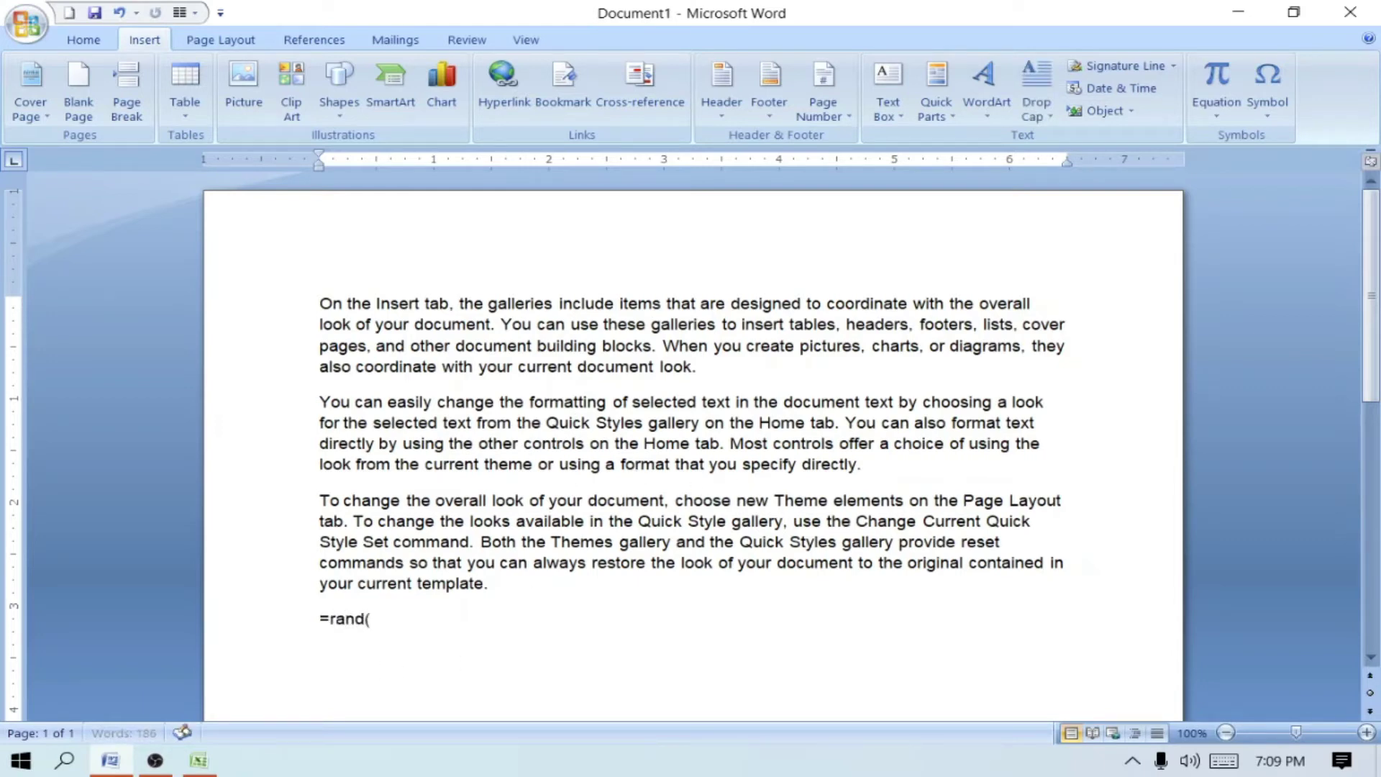
{"action": "type", "text": "30)"}
{"action": "key", "text": "Return"}
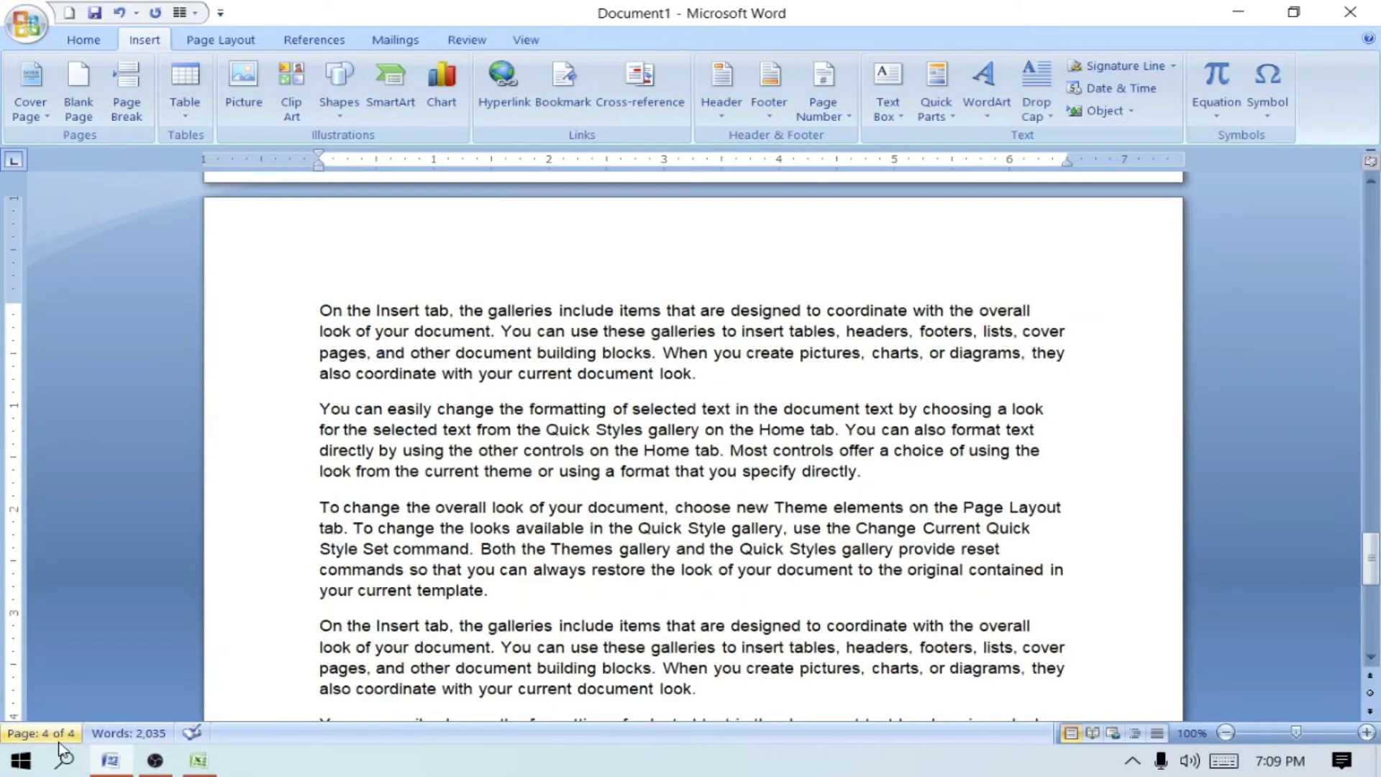
{"action": "scroll", "coordinate": [831, 525], "scroll_direction": "up", "scroll_amount": 4}
{"action": "scroll", "coordinate": [667, 475], "scroll_direction": "up", "scroll_amount": 4}
{"action": "scroll", "coordinate": [667, 475], "scroll_direction": "up", "scroll_amount": 3}
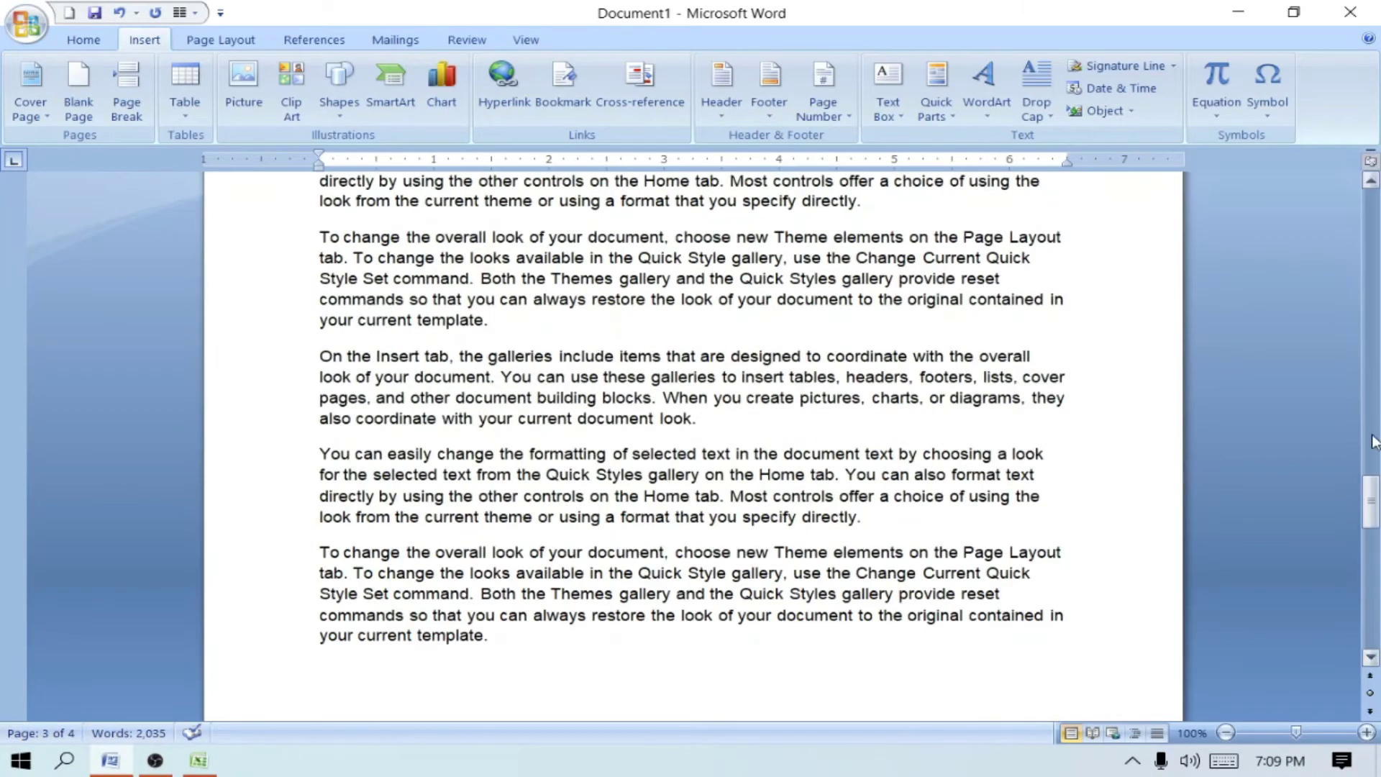
{"action": "left_click_drag", "start_coordinate": [1372, 502], "coordinate": [1371, 216]}
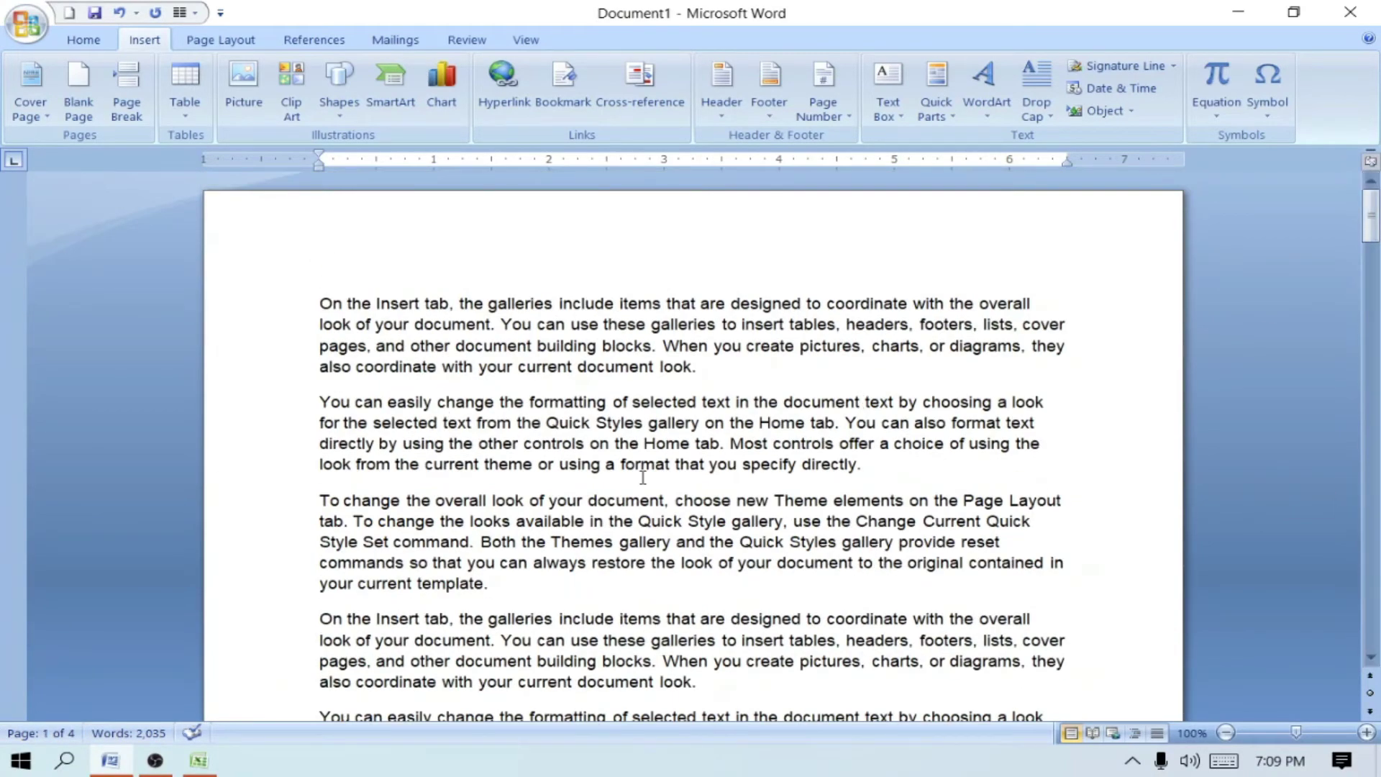
{"action": "scroll", "coordinate": [642, 477], "scroll_direction": "down", "scroll_amount": 5}
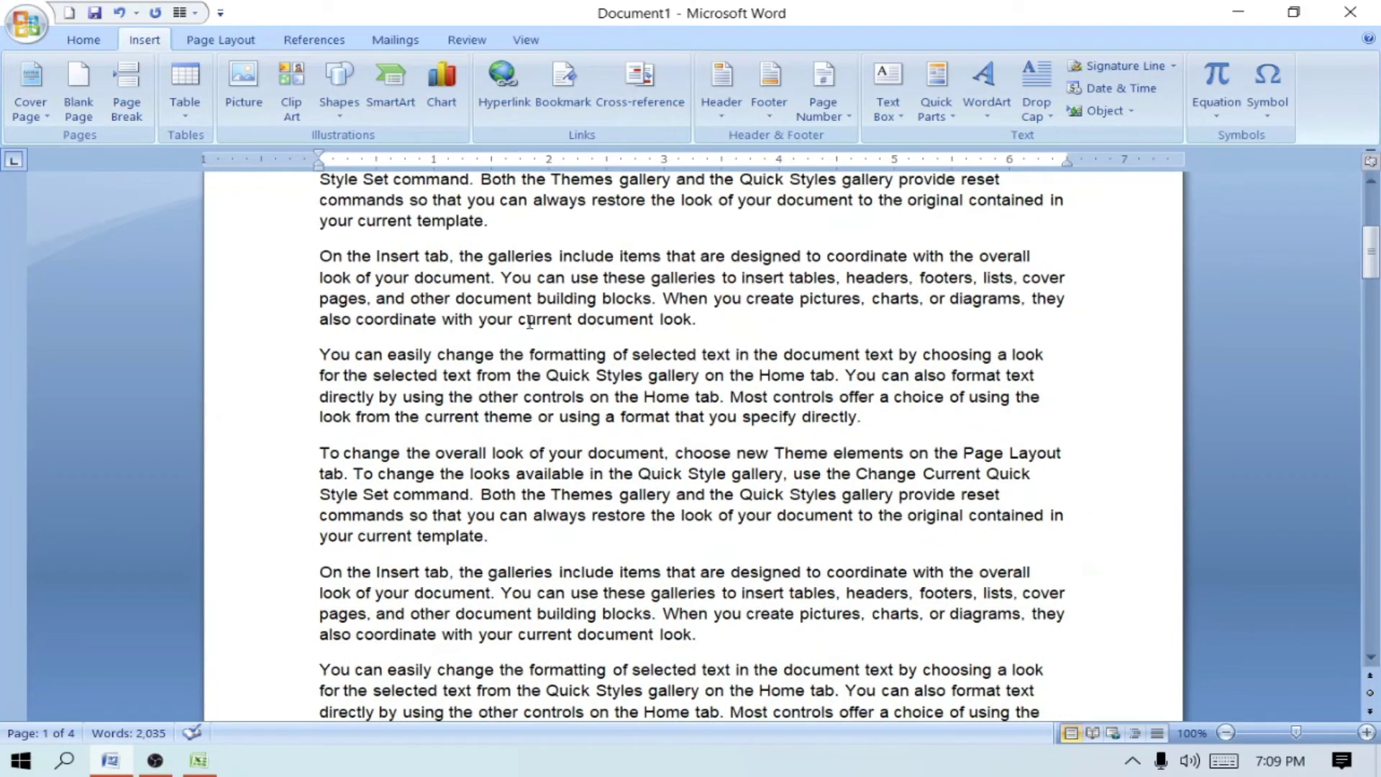
- Bookmark the phrase 'current document look.' on page 3 as babu
{"action": "left_click_drag", "start_coordinate": [518, 320], "coordinate": [696, 320]}
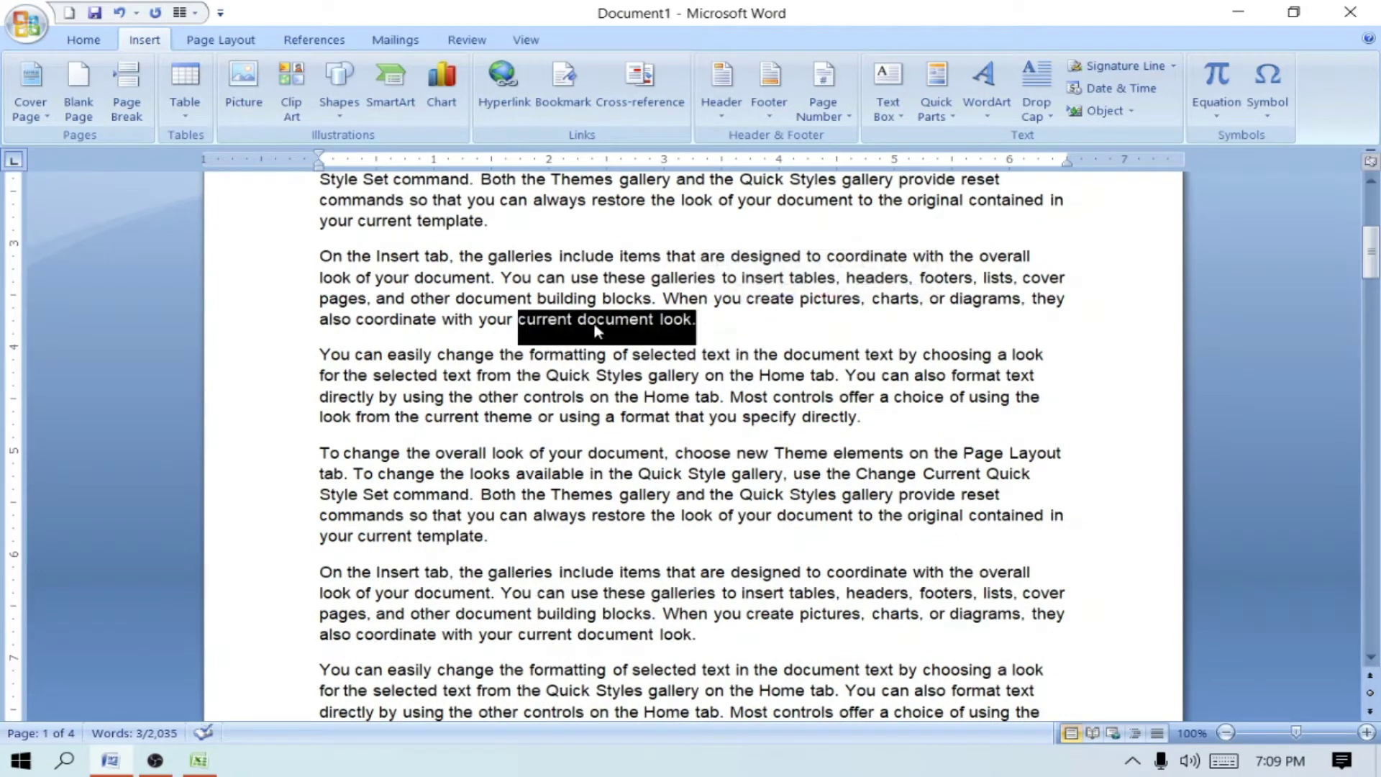
{"action": "left_click", "coordinate": [562, 84]}
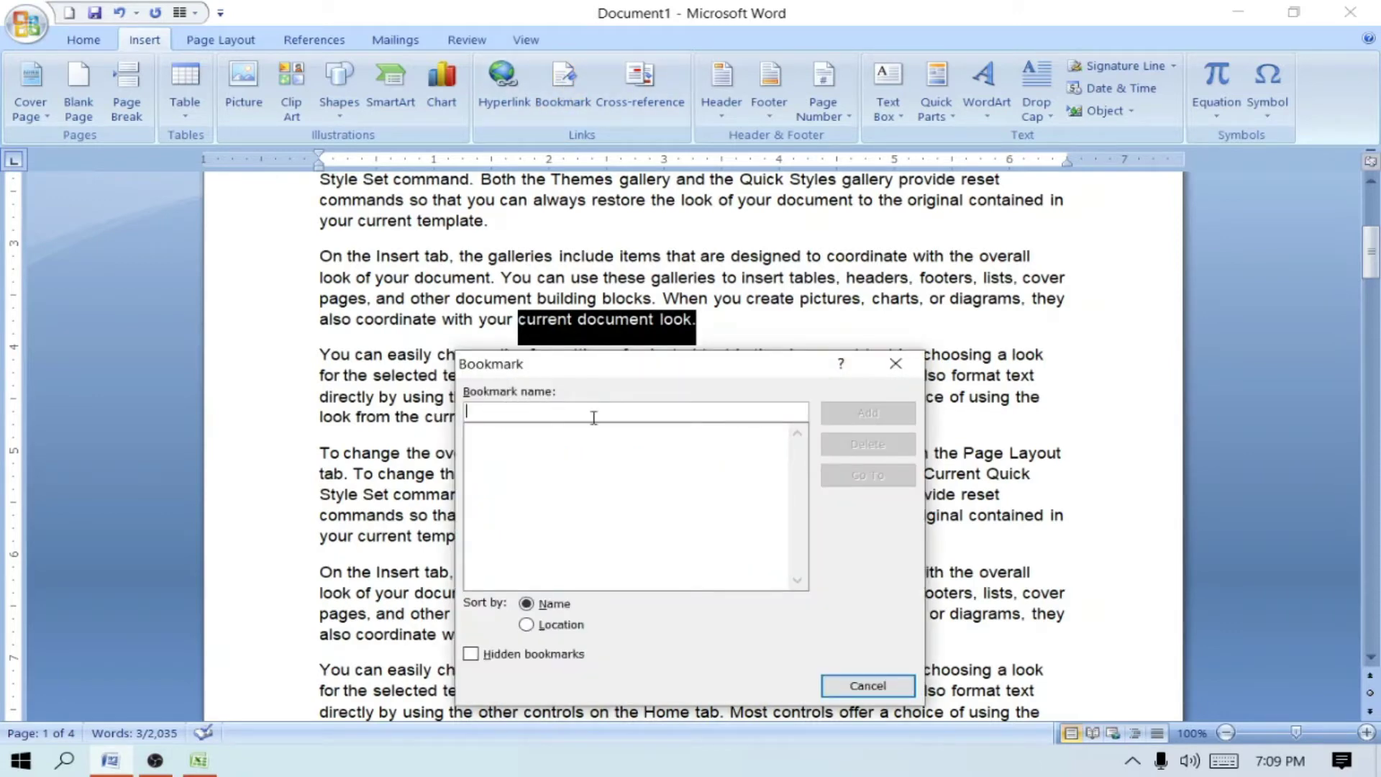
{"action": "type", "text": "babu"}
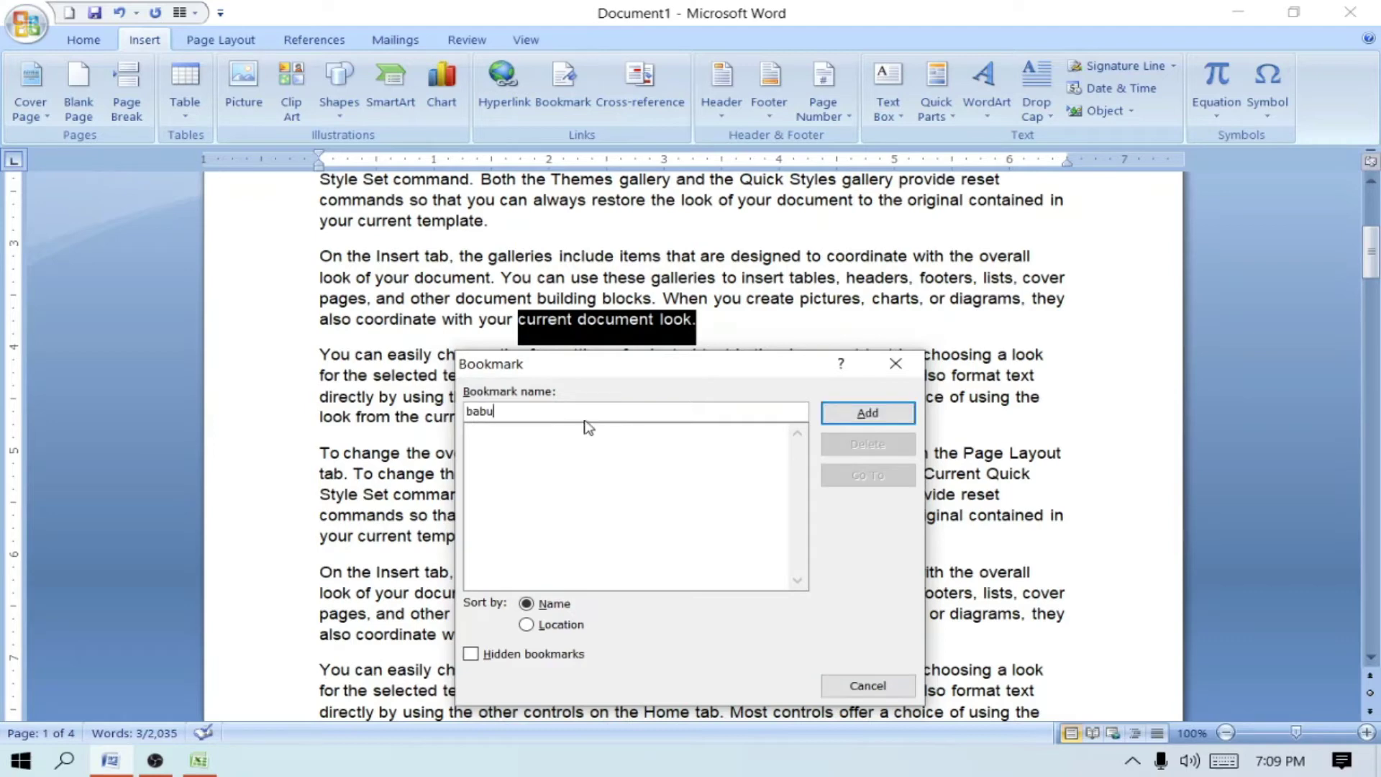
{"action": "left_click", "coordinate": [863, 414]}
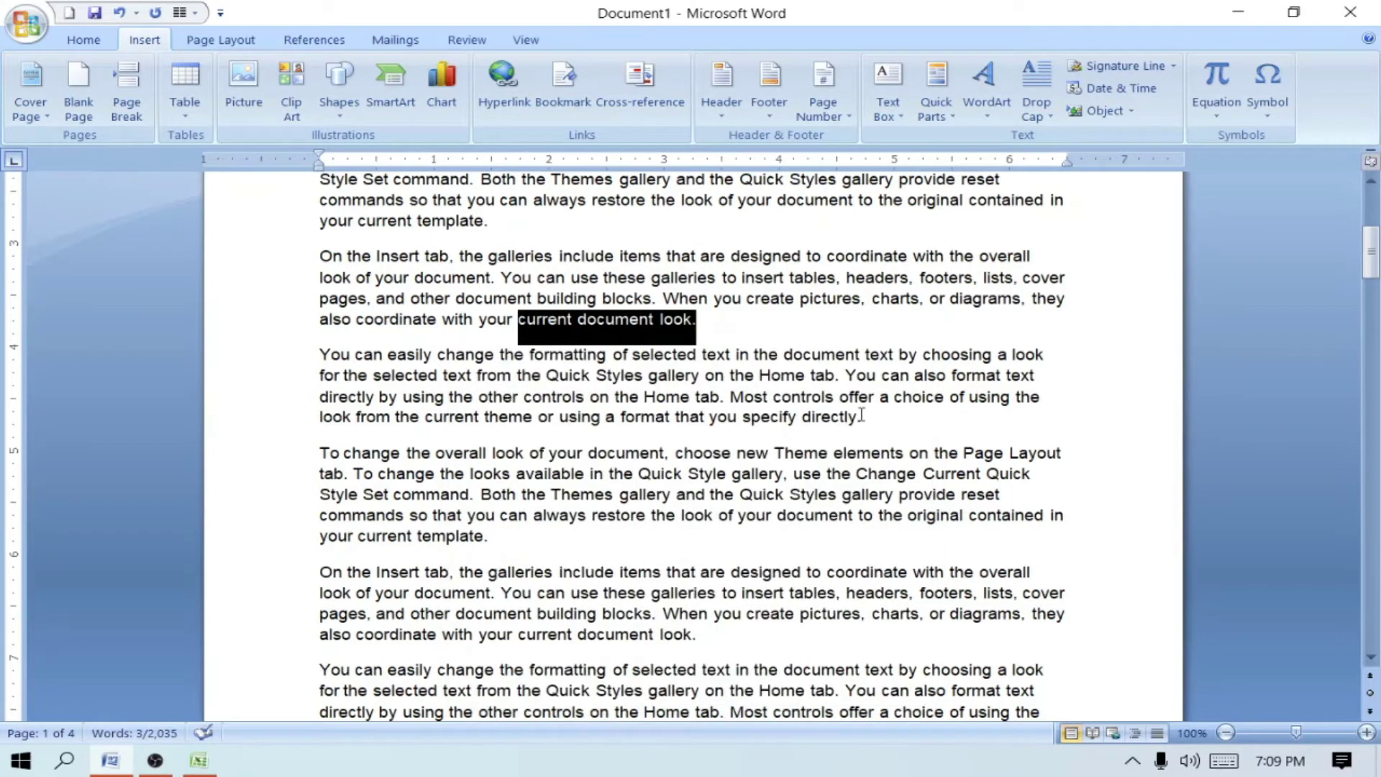
{"action": "left_click", "coordinate": [644, 417]}
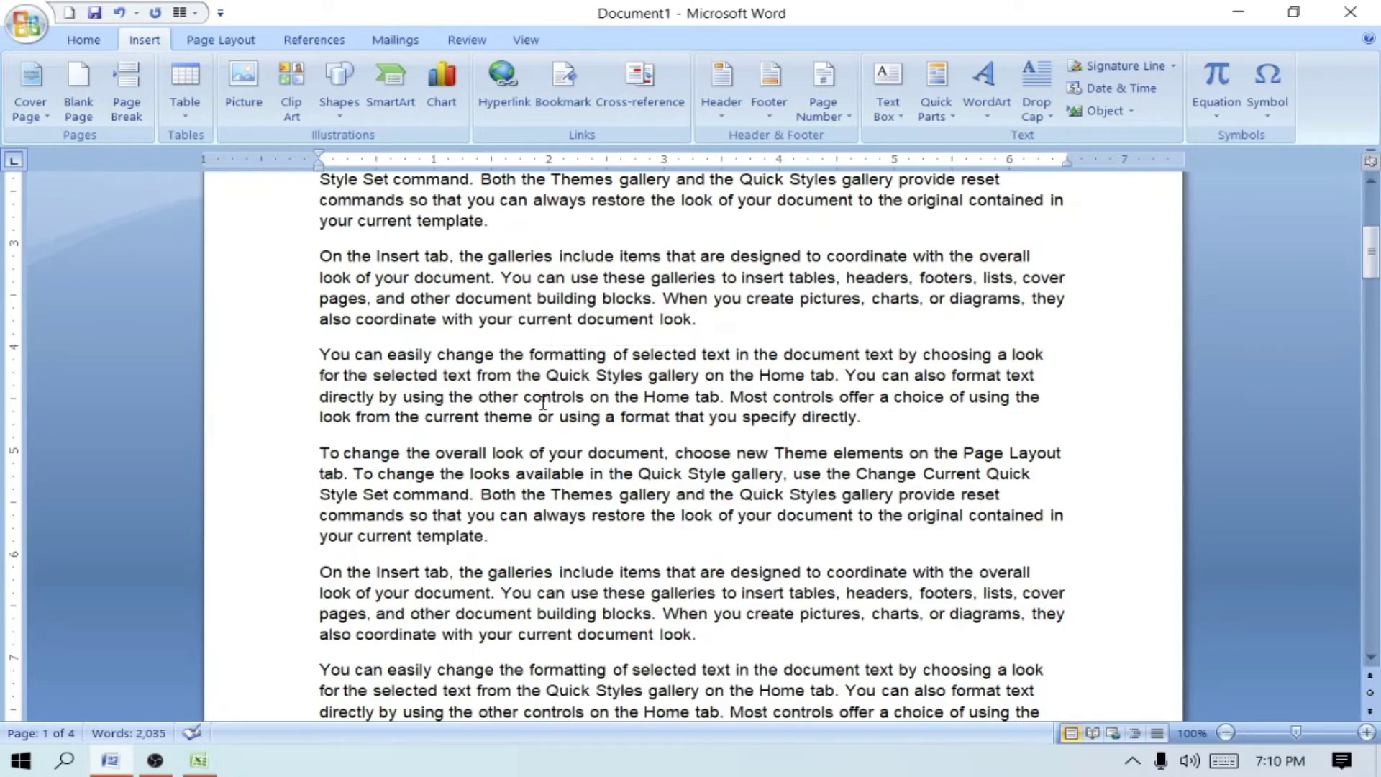
{"action": "left_click", "coordinate": [625, 473]}
- Bookmark 'or using a format that you specify directly.' on page 2 under a new name
{"action": "scroll", "coordinate": [576, 518], "scroll_direction": "down", "scroll_amount": 4}
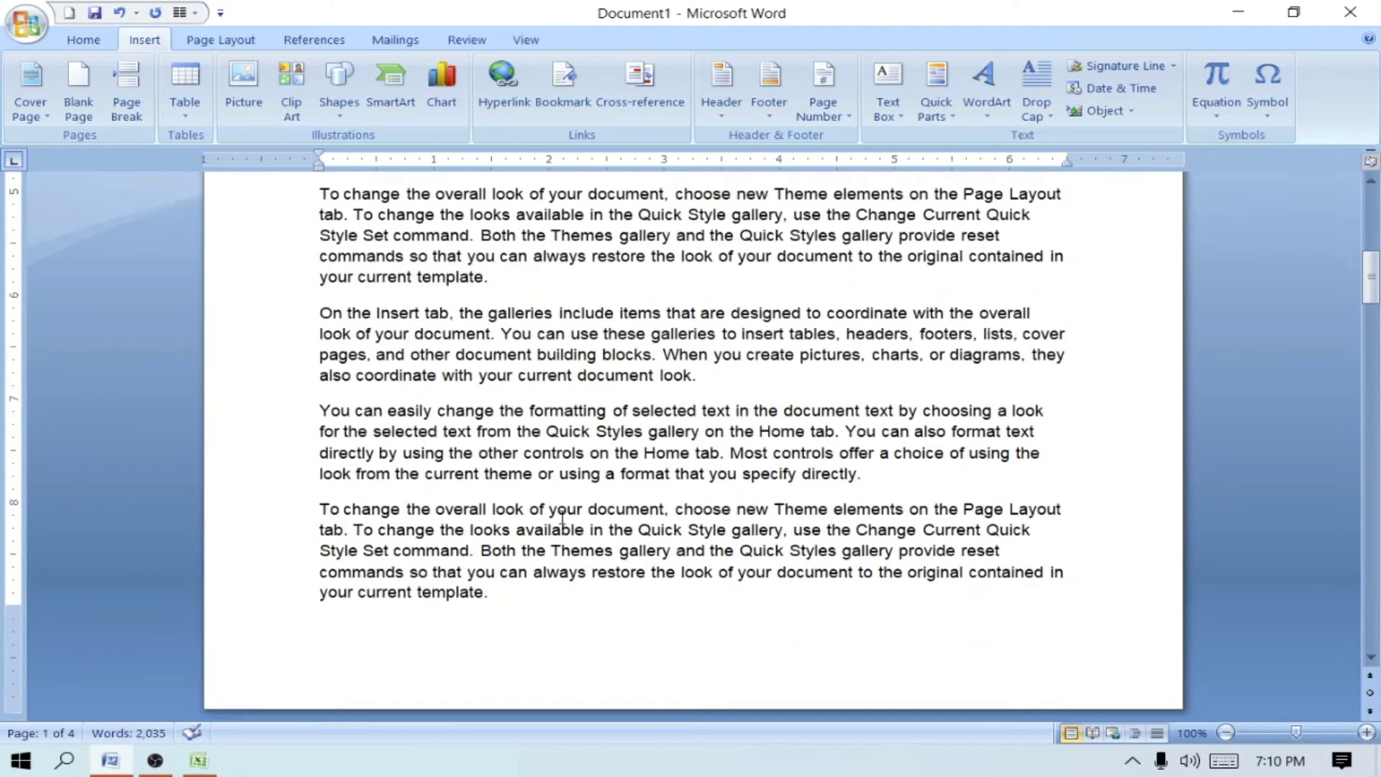
{"action": "scroll", "coordinate": [568, 516], "scroll_direction": "down", "scroll_amount": 6}
{"action": "scroll", "coordinate": [564, 514], "scroll_direction": "down", "scroll_amount": 3}
{"action": "left_click", "coordinate": [659, 440]}
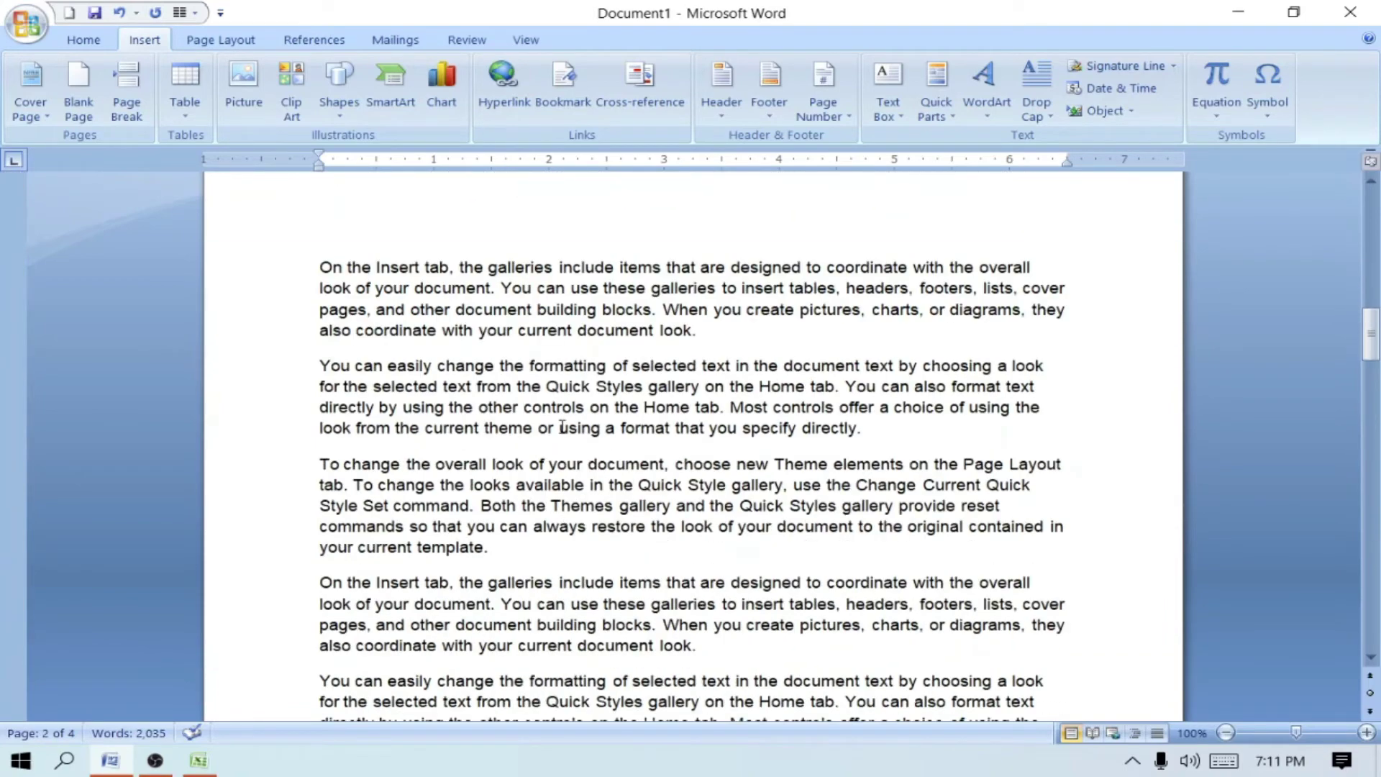
{"action": "left_click_drag", "start_coordinate": [555, 430], "coordinate": [856, 430]}
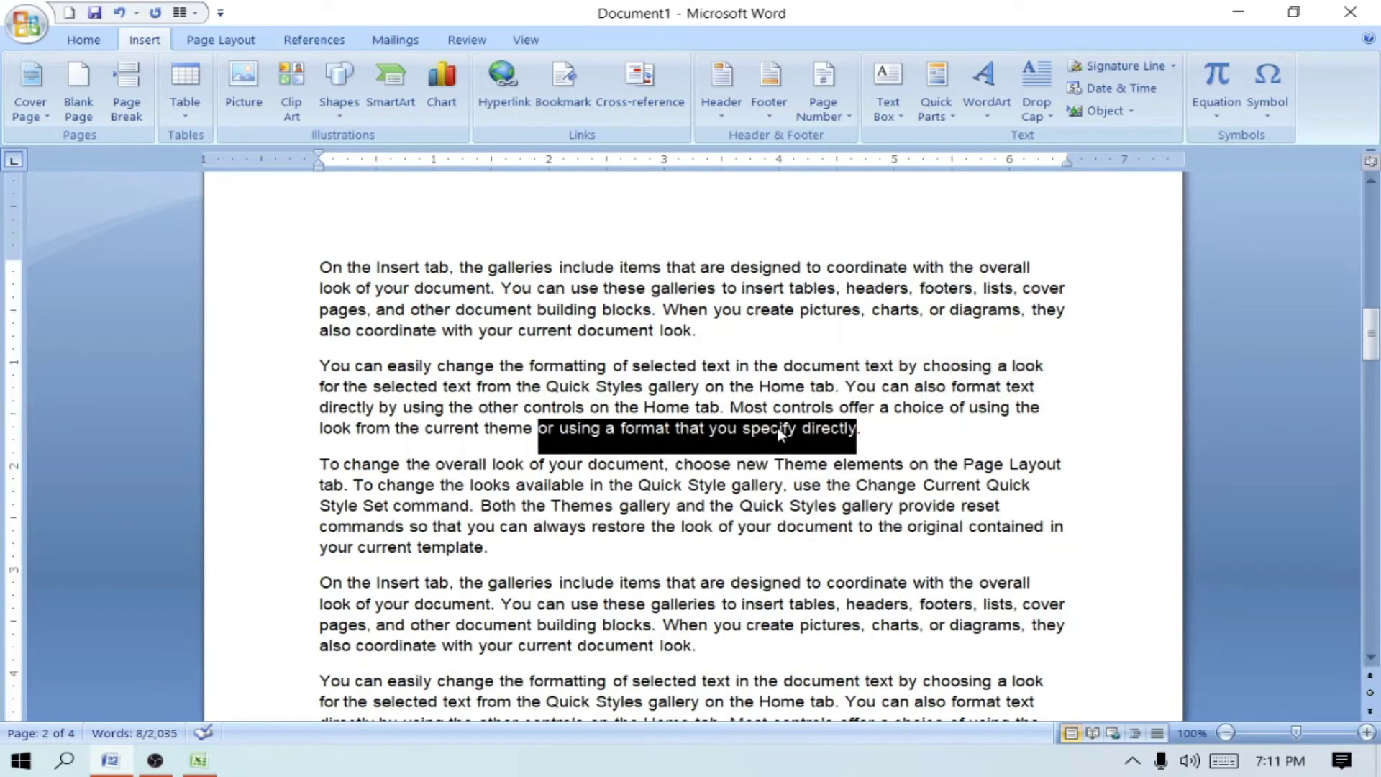
{"action": "left_click", "coordinate": [563, 85]}
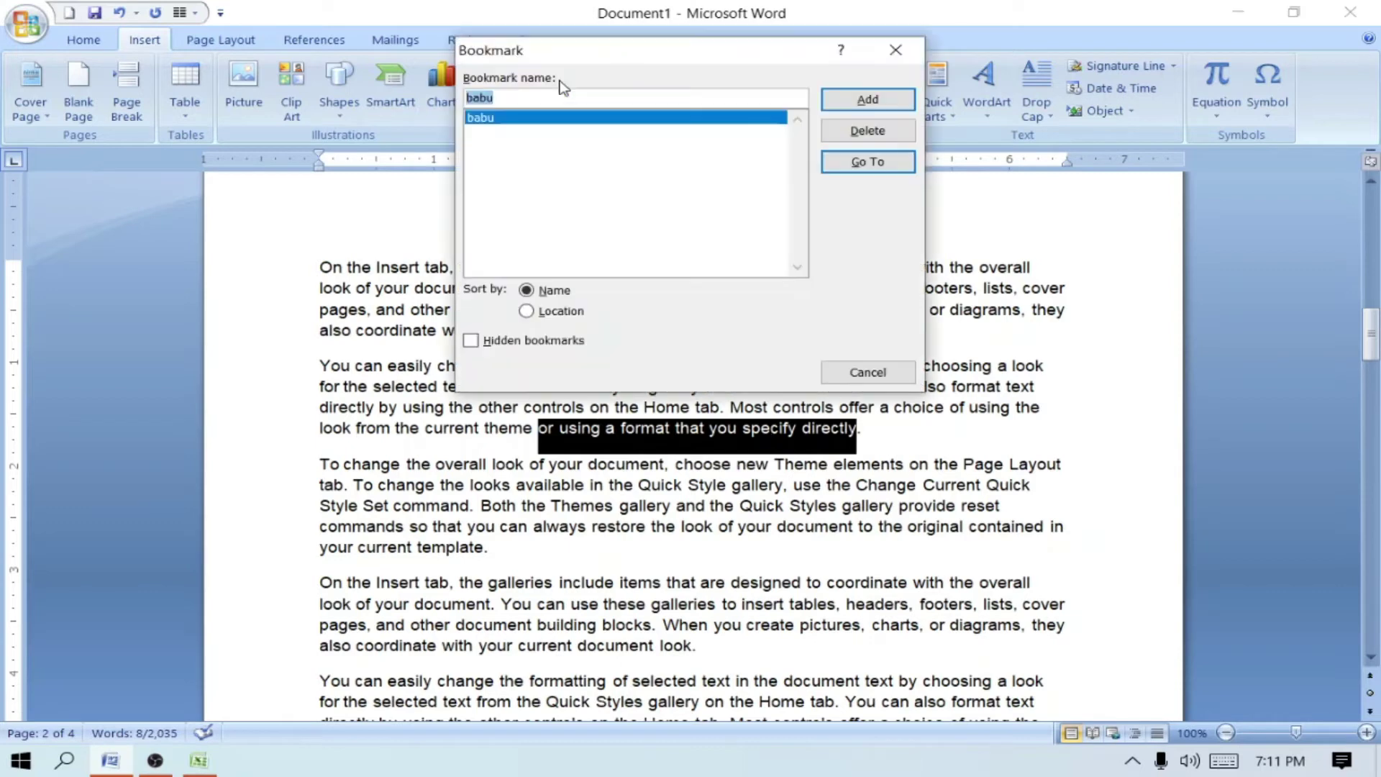
{"action": "left_click", "coordinate": [554, 103]}
{"action": "key", "text": "BackSpace"}
{"action": "key", "text": "BackSpace"}
{"action": "key", "text": "BackSpace"}
{"action": "key", "text": "BackSpace"}
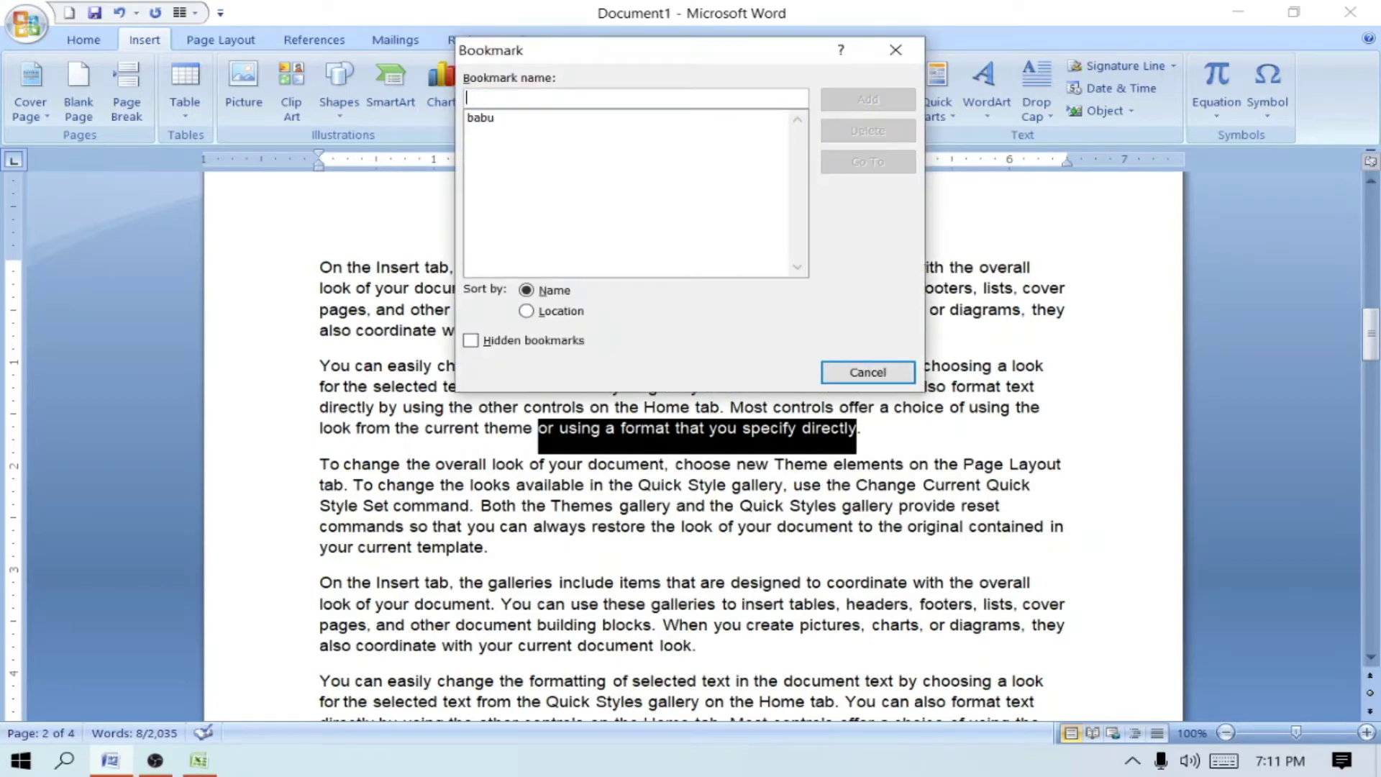
{"action": "type", "text": "lenka"}
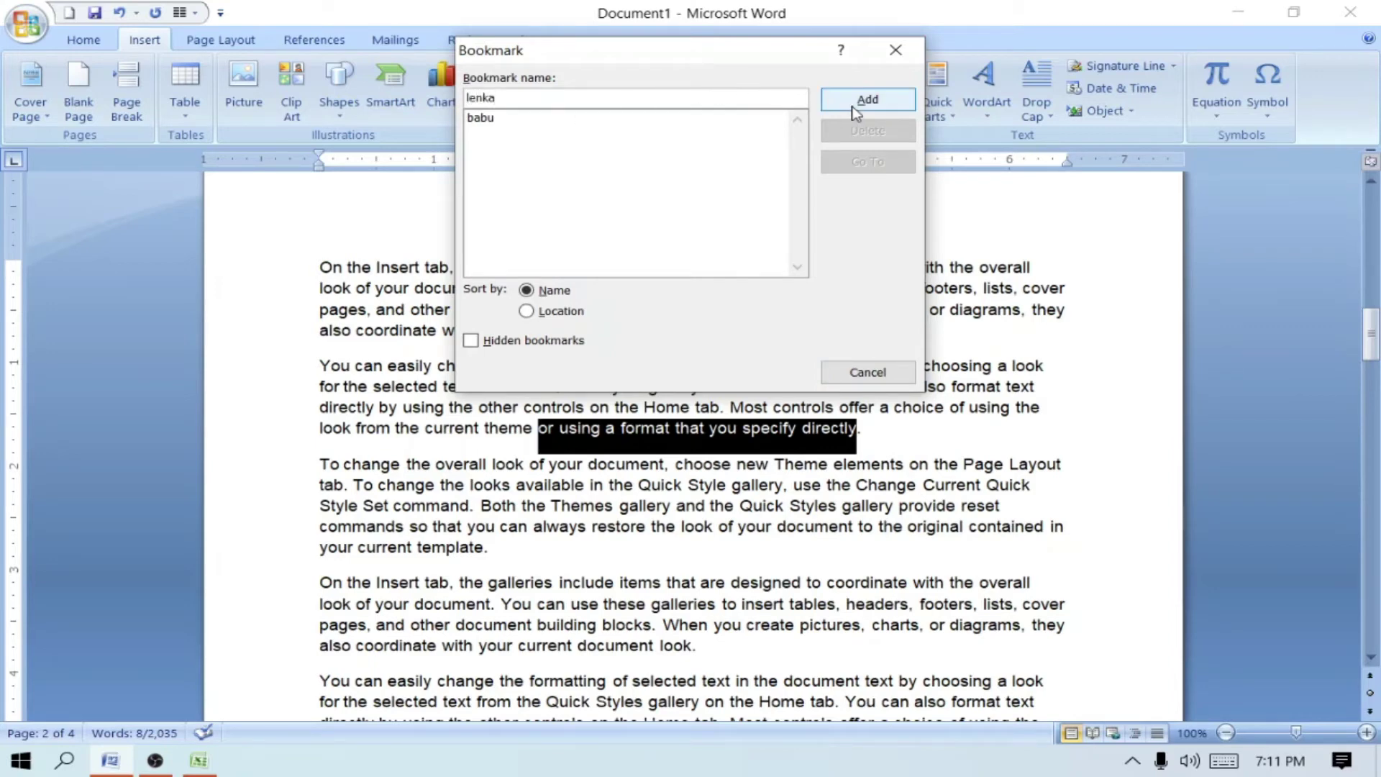
{"action": "left_click", "coordinate": [855, 106]}
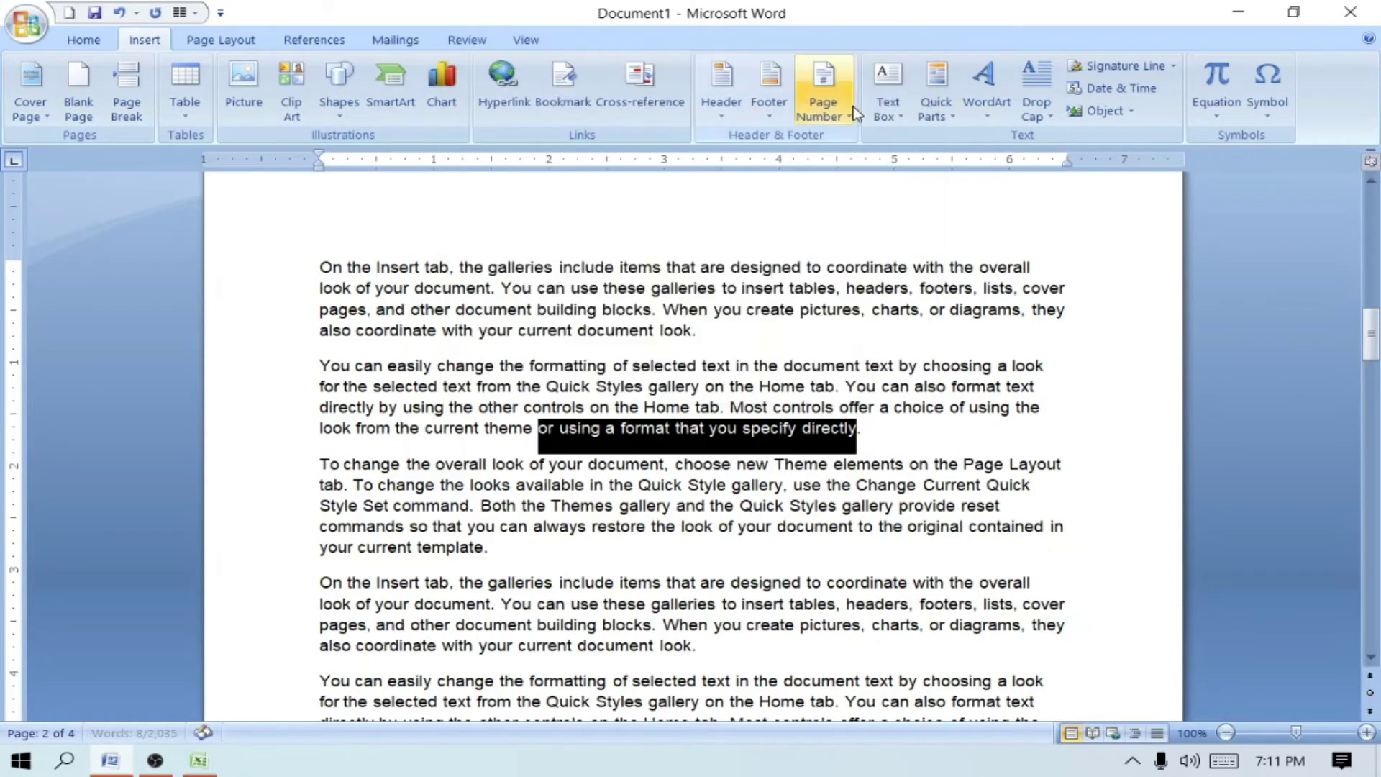
{"action": "left_click", "coordinate": [686, 507]}
{"action": "scroll", "coordinate": [777, 536], "scroll_direction": "down", "scroll_amount": 5}
{"action": "scroll", "coordinate": [777, 536], "scroll_direction": "down", "scroll_amount": 5}
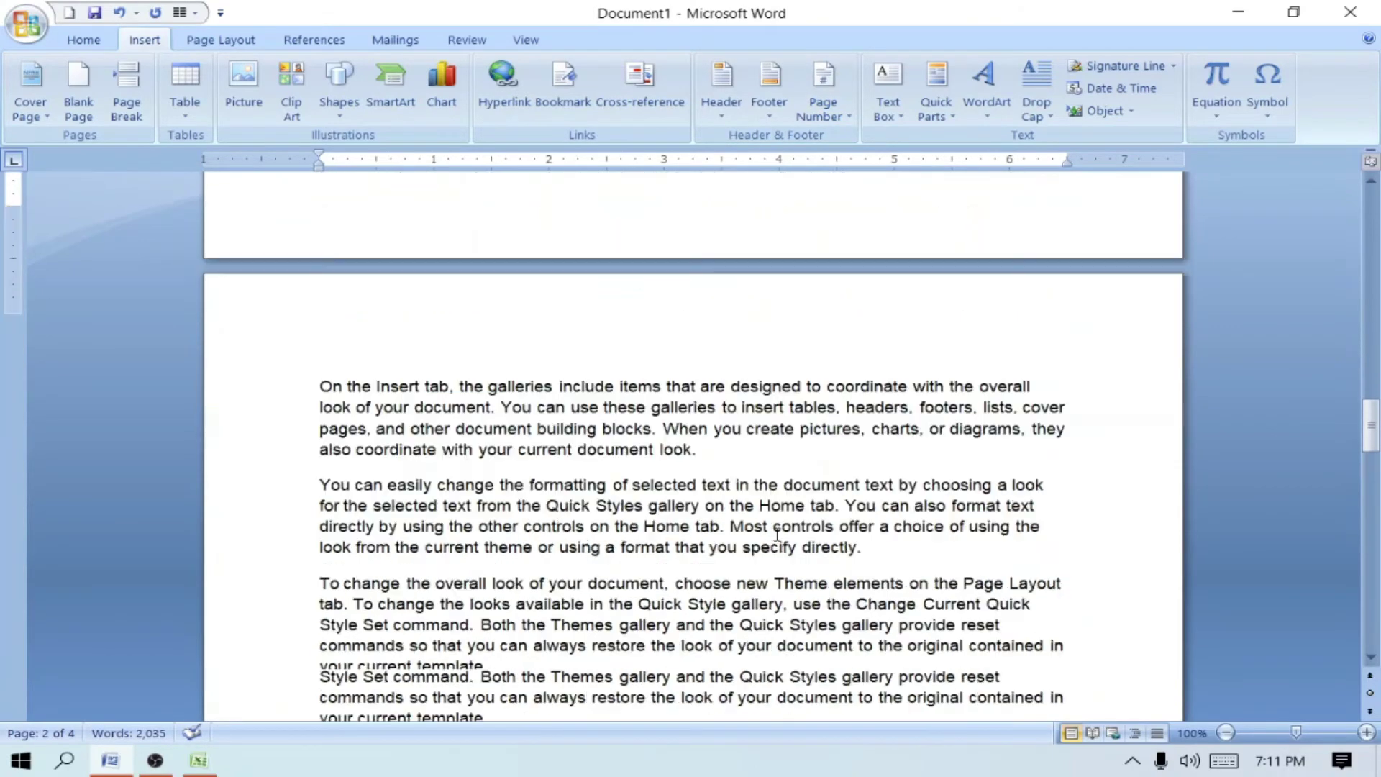
{"action": "scroll", "coordinate": [777, 534], "scroll_direction": "down", "scroll_amount": 5}
{"action": "scroll", "coordinate": [777, 534], "scroll_direction": "down", "scroll_amount": 8}
{"action": "scroll", "coordinate": [777, 534], "scroll_direction": "down", "scroll_amount": 5}
- Jump from the document's end to the babu bookmark, selecting 'current document look.'
{"action": "scroll", "coordinate": [720, 518], "scroll_direction": "down", "scroll_amount": 2}
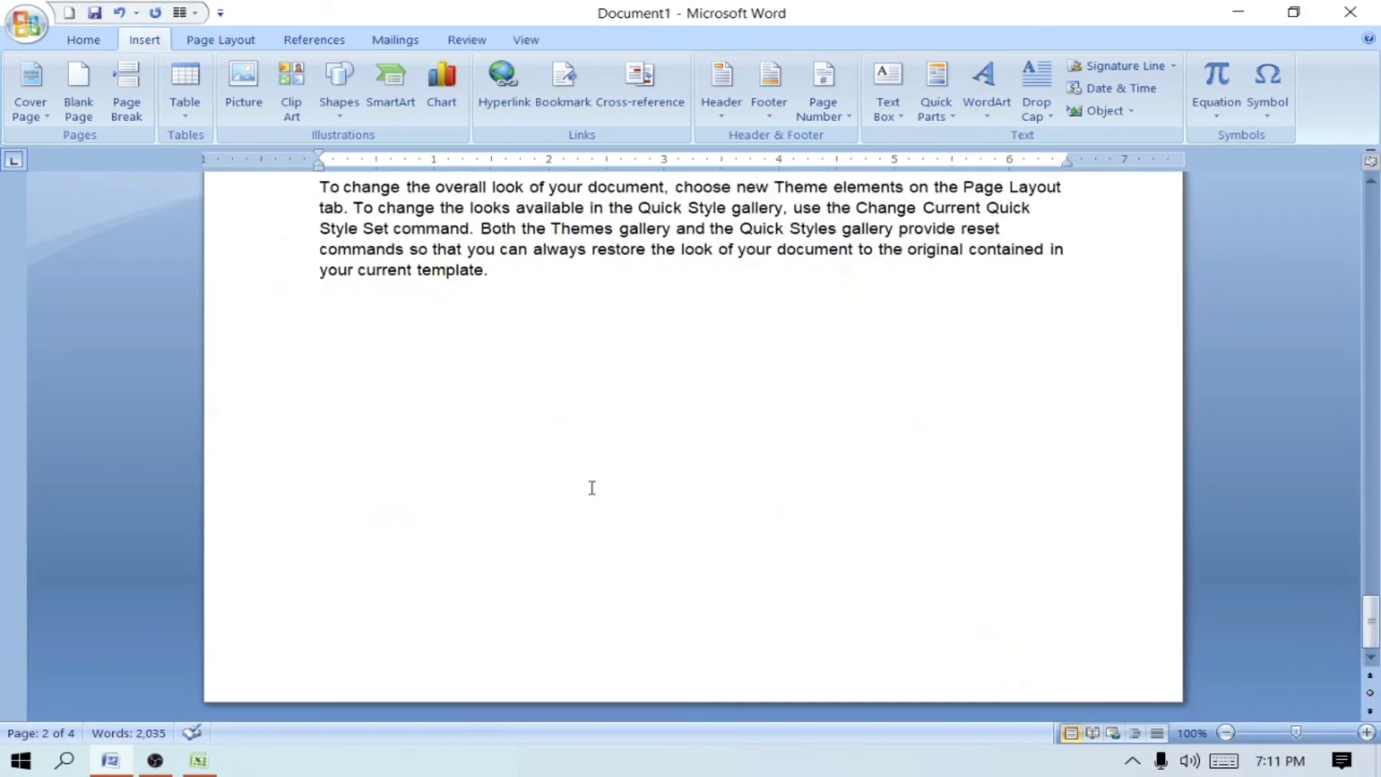
{"action": "left_click", "coordinate": [534, 464]}
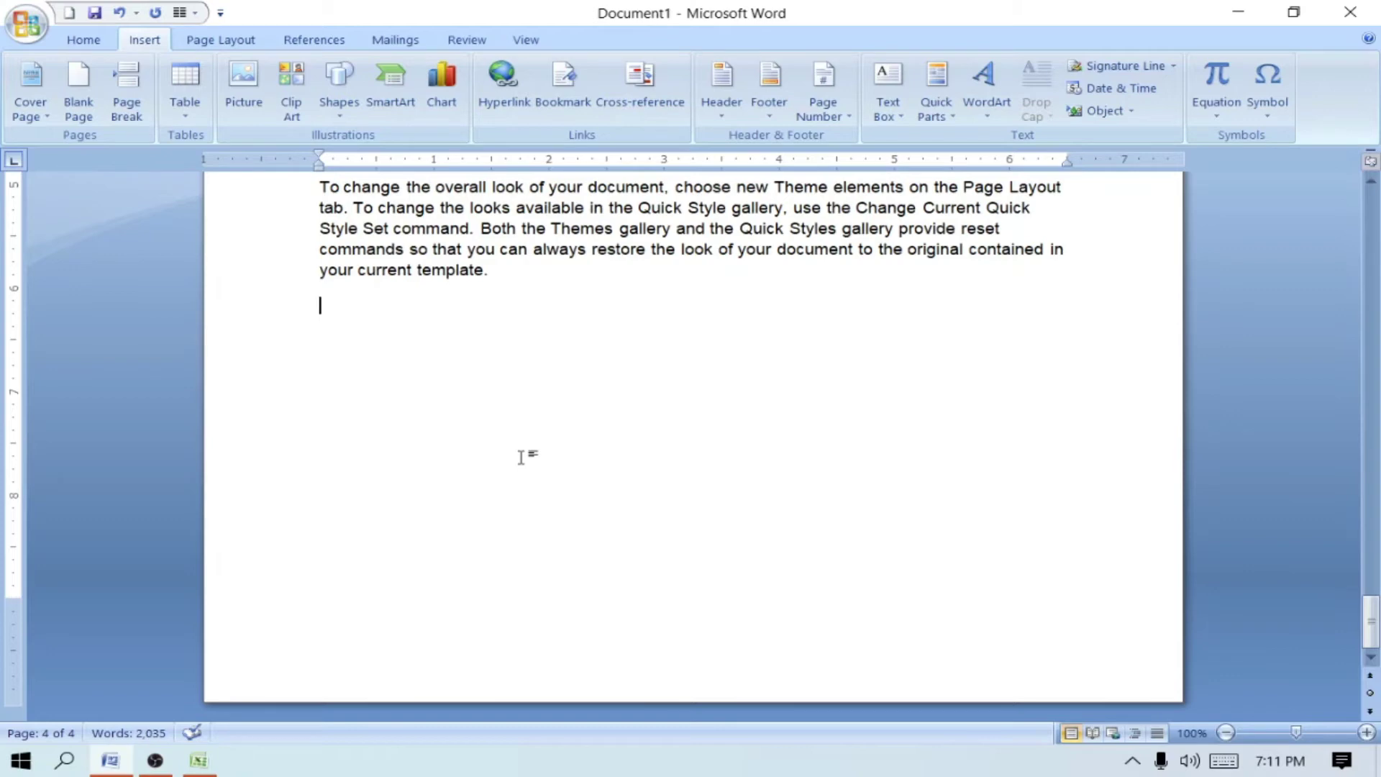
{"action": "left_click", "coordinate": [568, 101]}
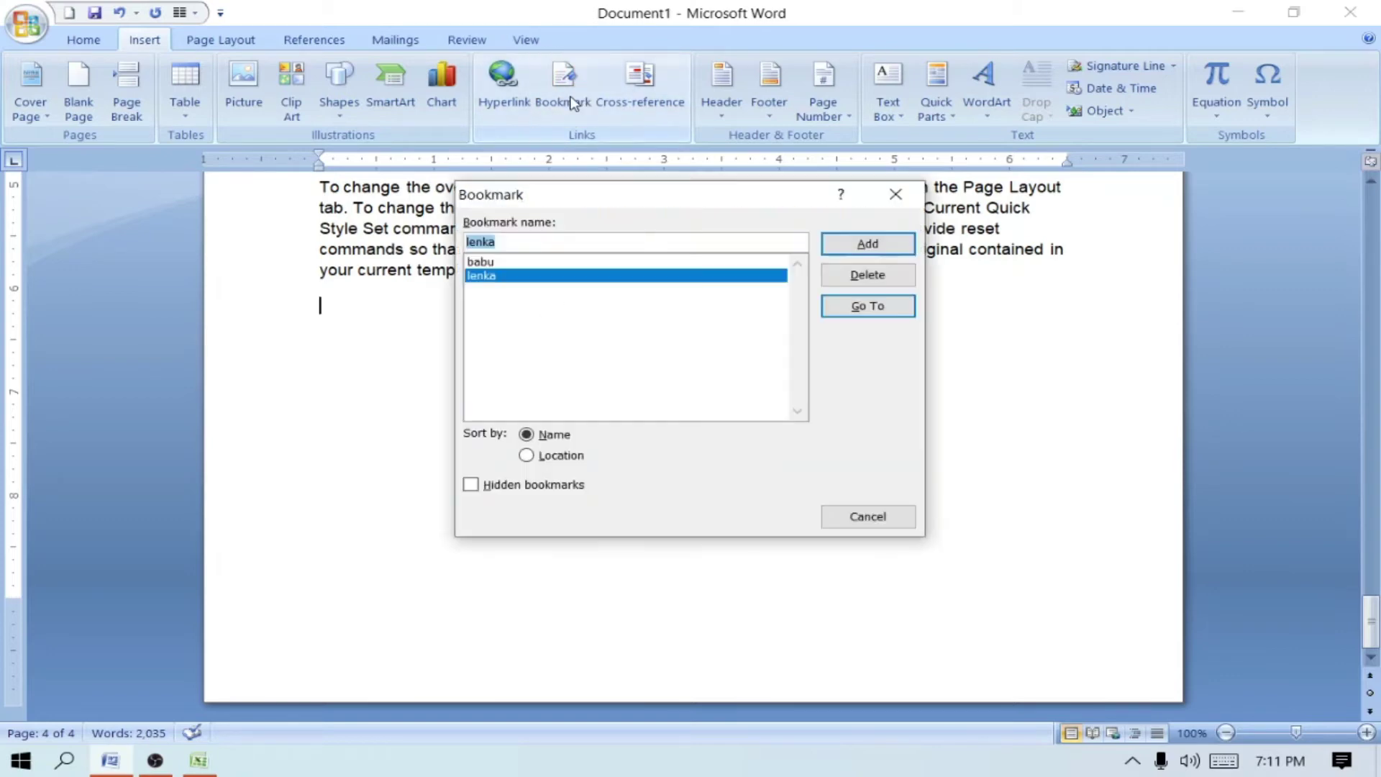
{"action": "left_click", "coordinate": [496, 265]}
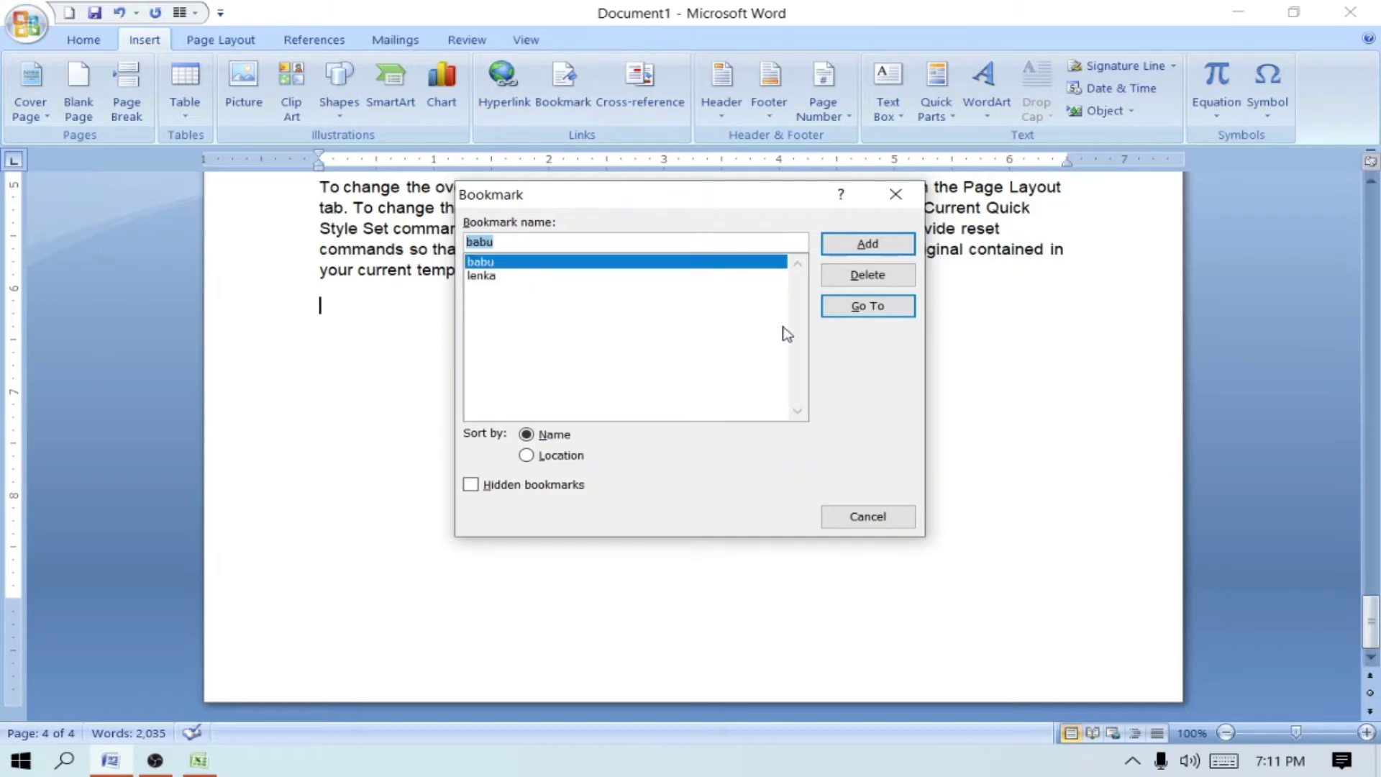
{"action": "left_click", "coordinate": [879, 308]}
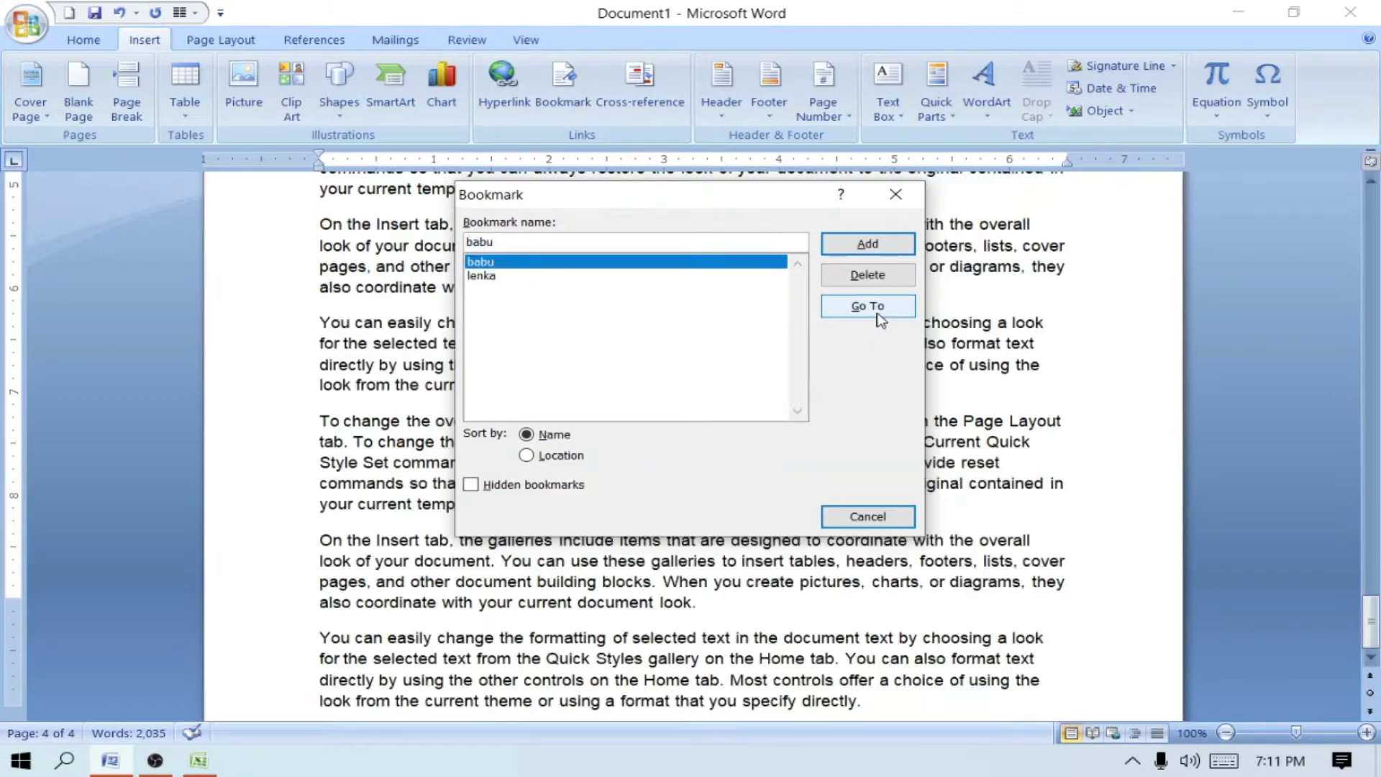
{"action": "left_click", "coordinate": [896, 194]}
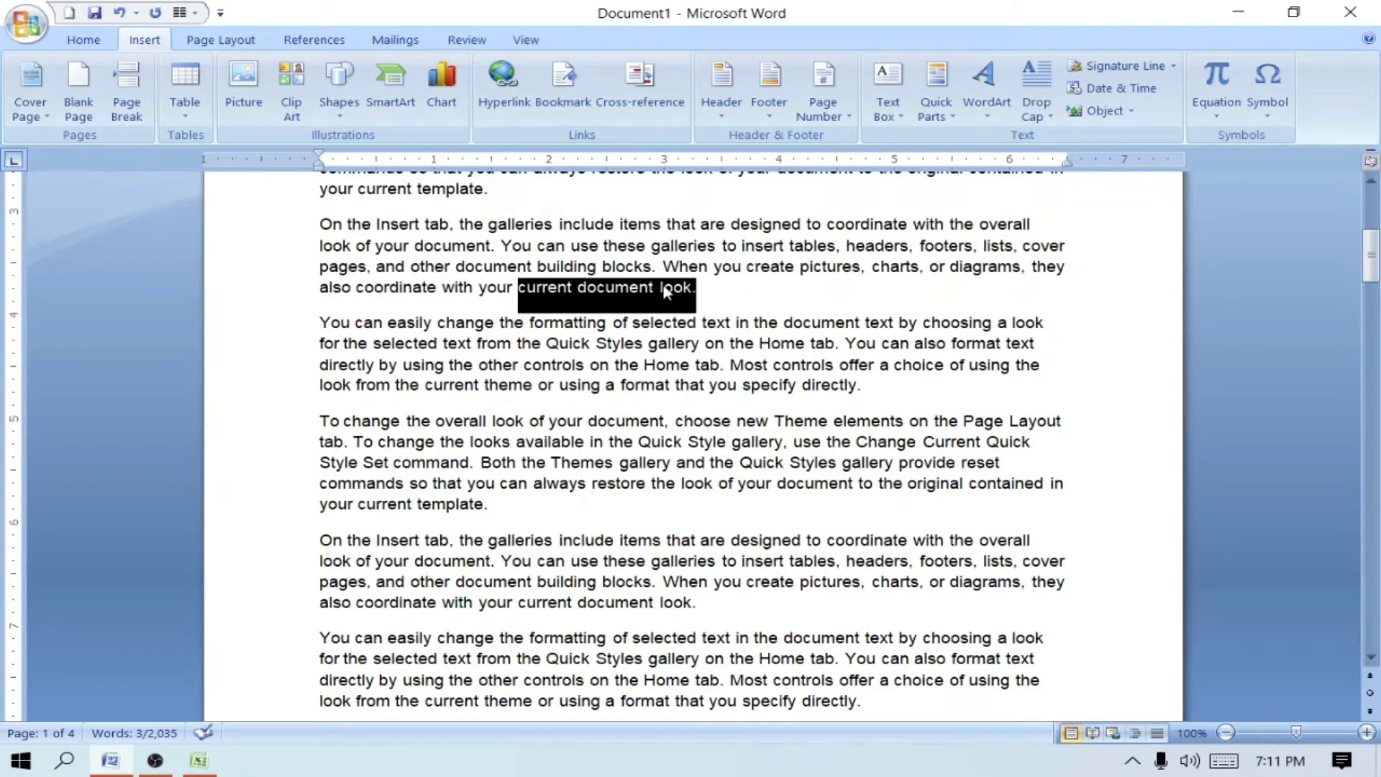
- Jump to the lenka bookmark from the Bookmark dialog, then close the dialog and deselect the phrase
{"action": "left_click", "coordinate": [565, 85]}
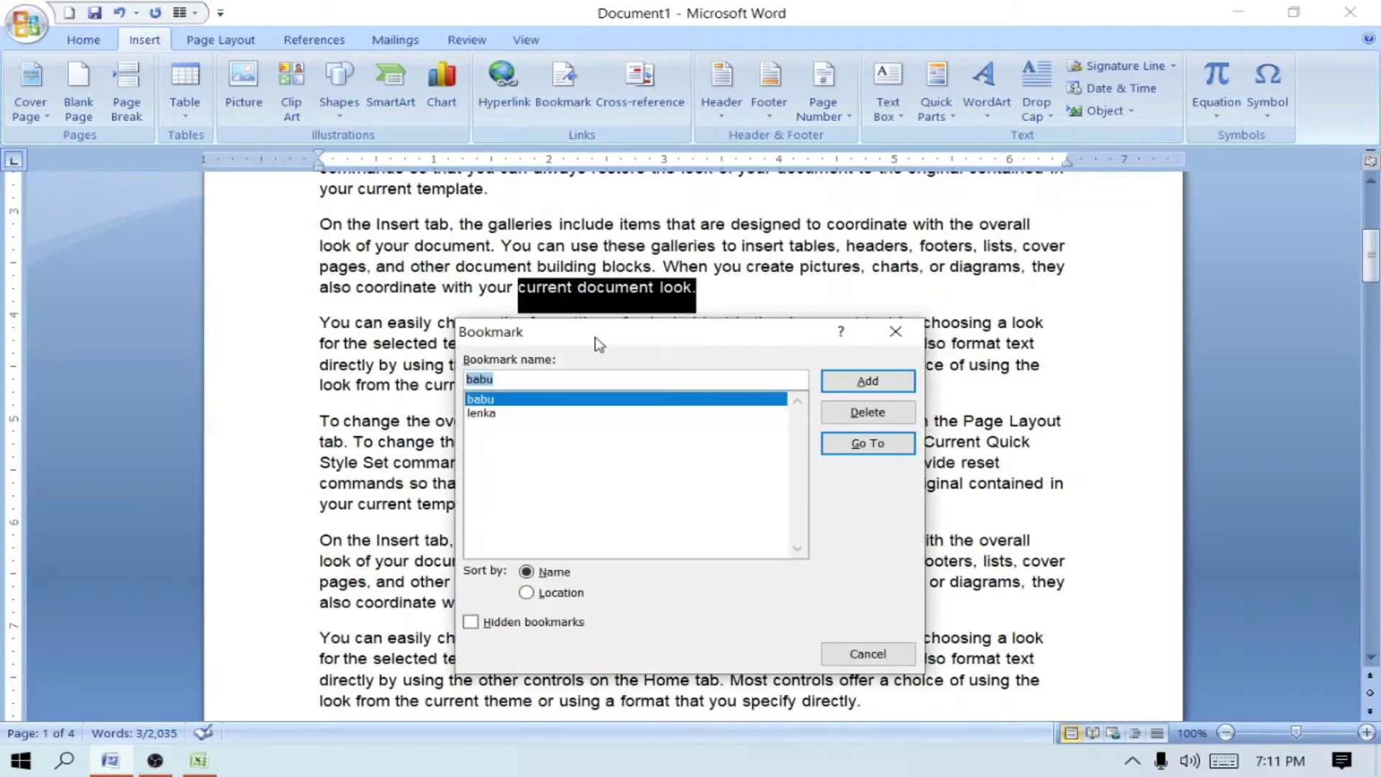
{"action": "left_click_drag", "start_coordinate": [594, 336], "coordinate": [157, 204]}
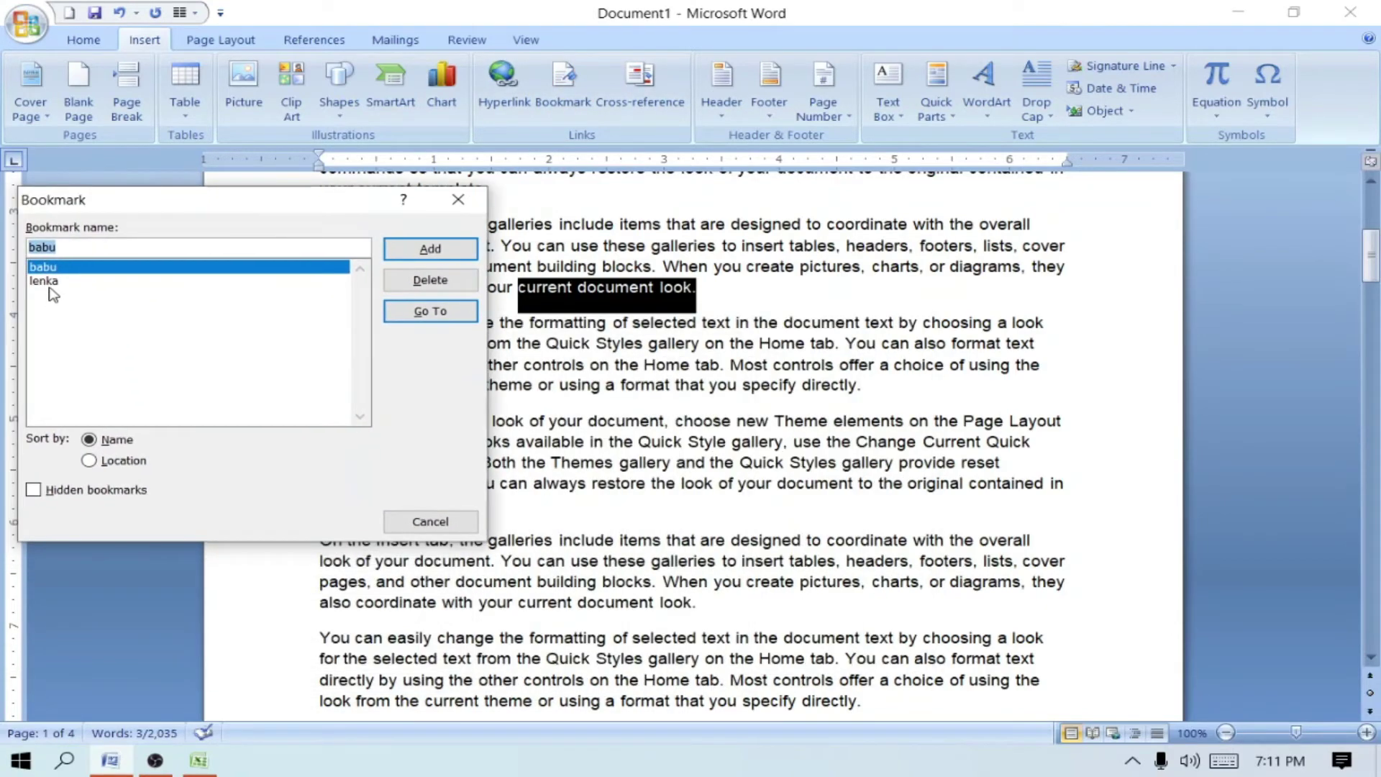
{"action": "left_click", "coordinate": [47, 282]}
{"action": "left_click", "coordinate": [431, 312]}
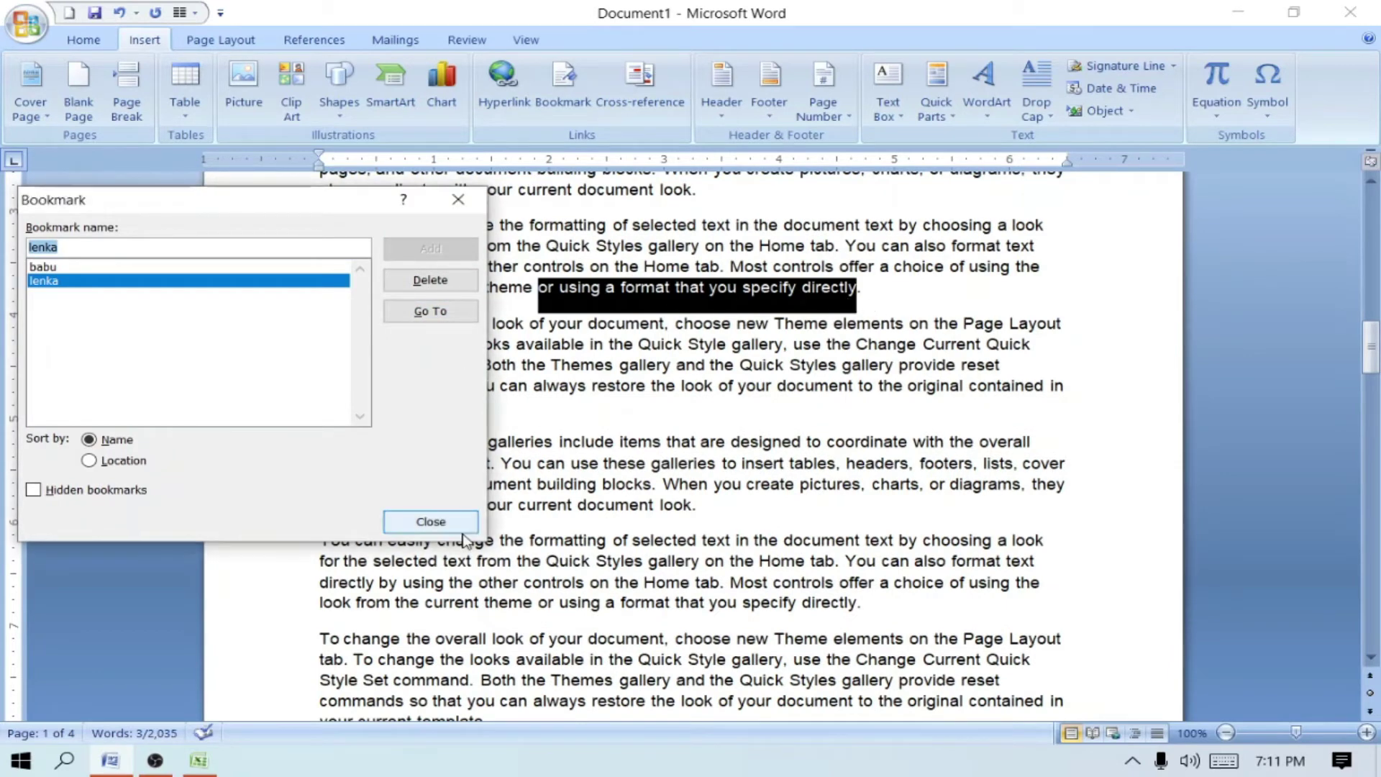
{"action": "left_click", "coordinate": [447, 521]}
{"action": "left_click", "coordinate": [695, 335]}
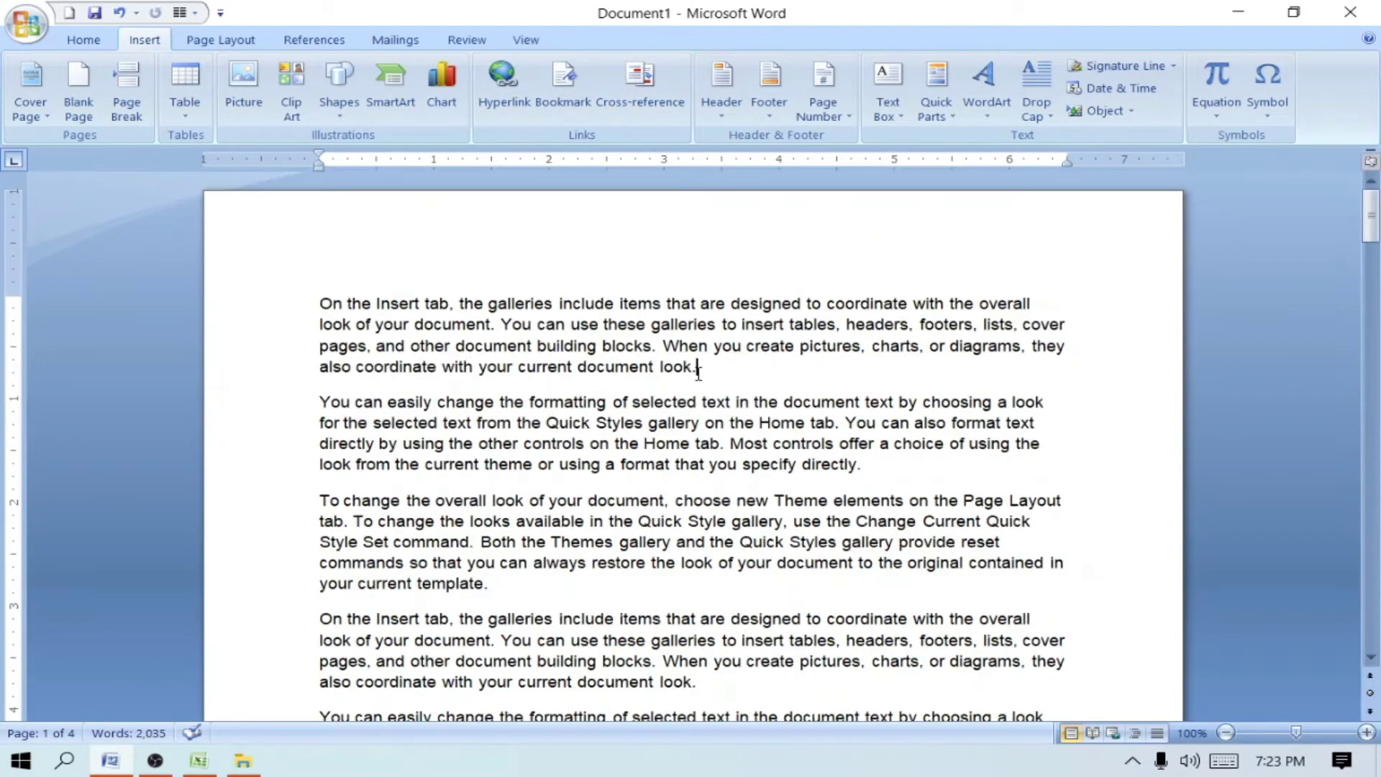
{"action": "left_click", "coordinate": [699, 373]}
{"action": "left_click", "coordinate": [646, 90]}
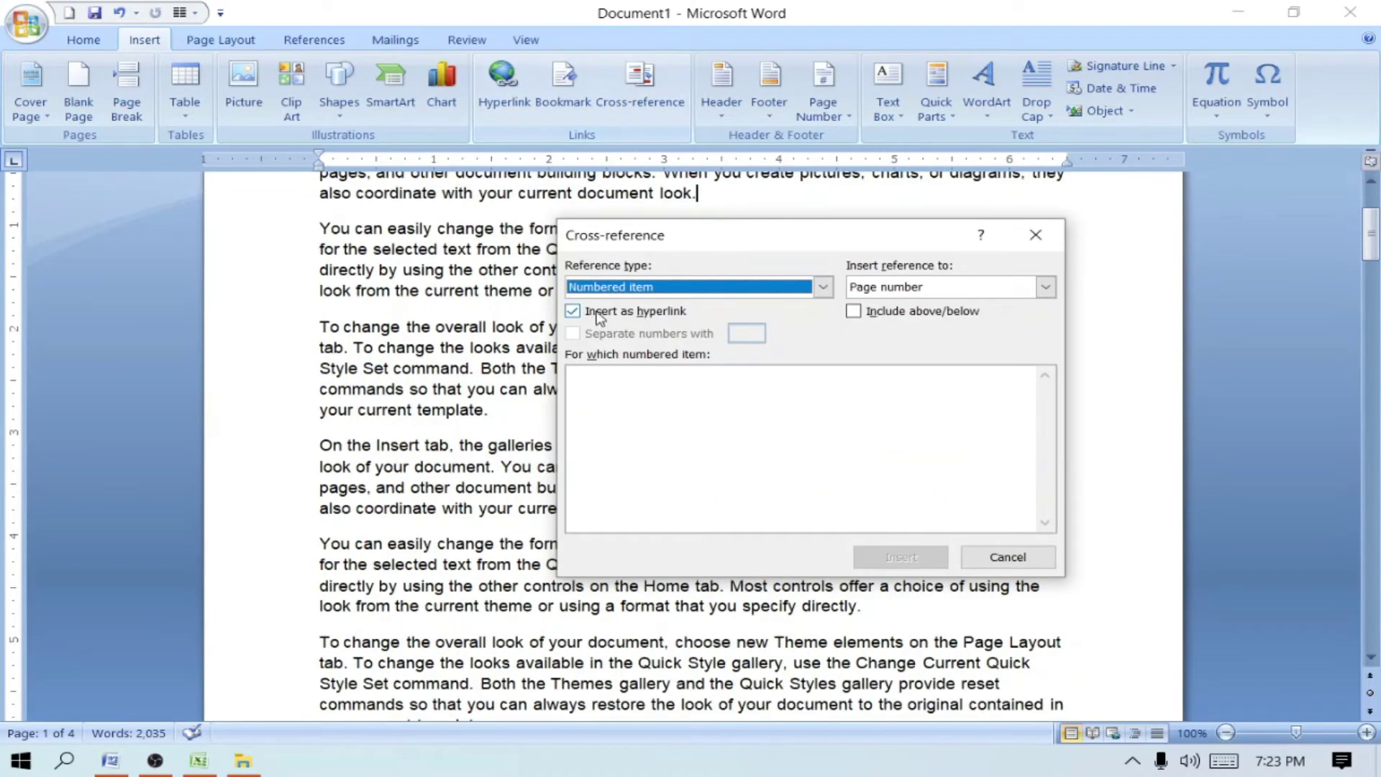
{"action": "left_click", "coordinate": [822, 290]}
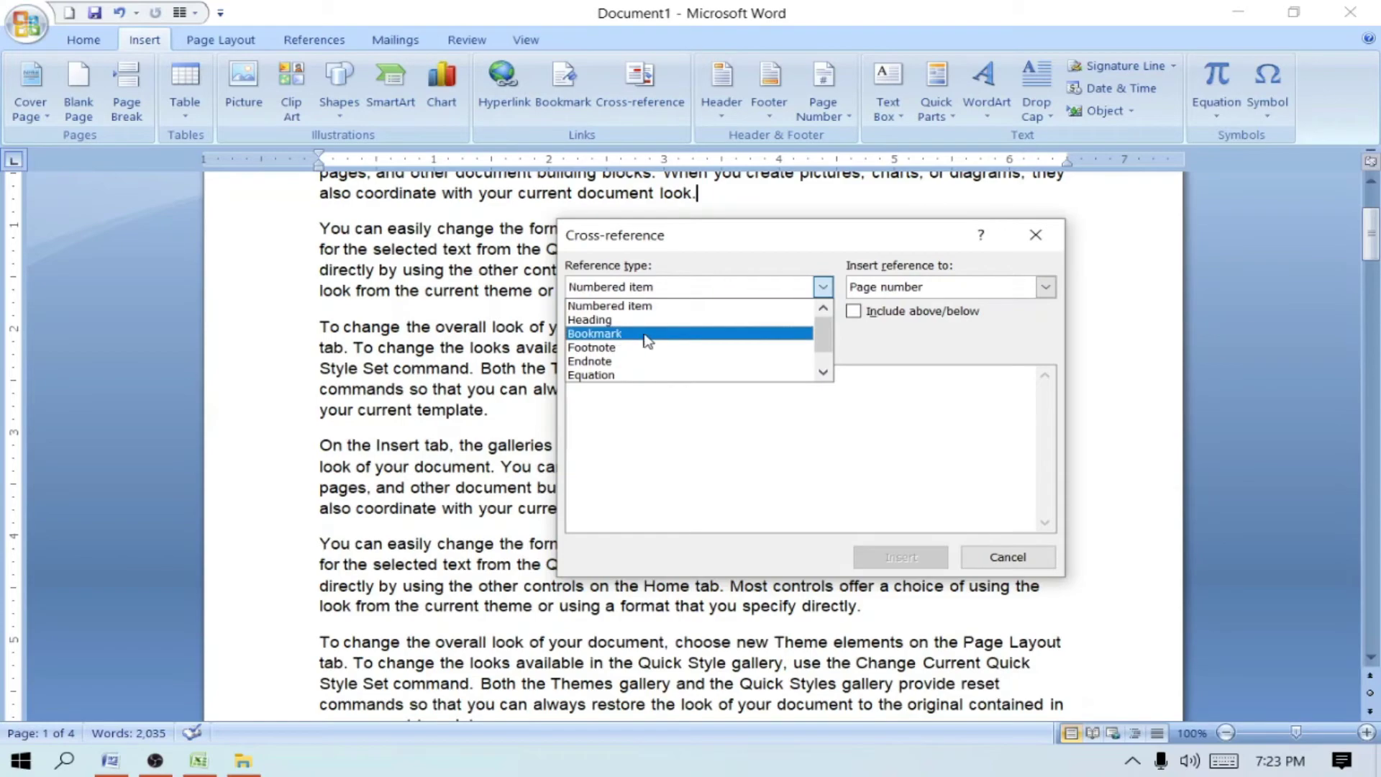
{"action": "scroll", "coordinate": [688, 360], "scroll_direction": "down", "scroll_amount": 1}
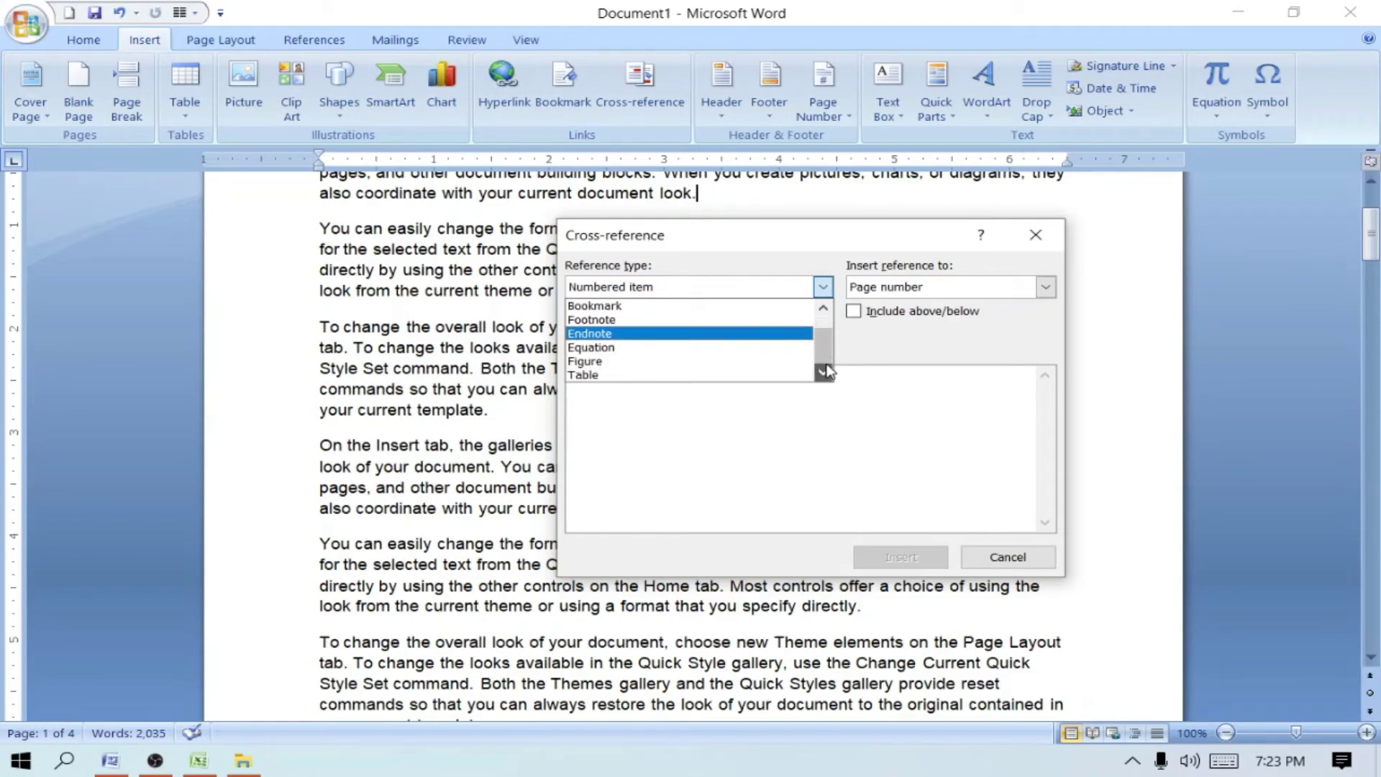
{"action": "left_click", "coordinate": [533, 444]}
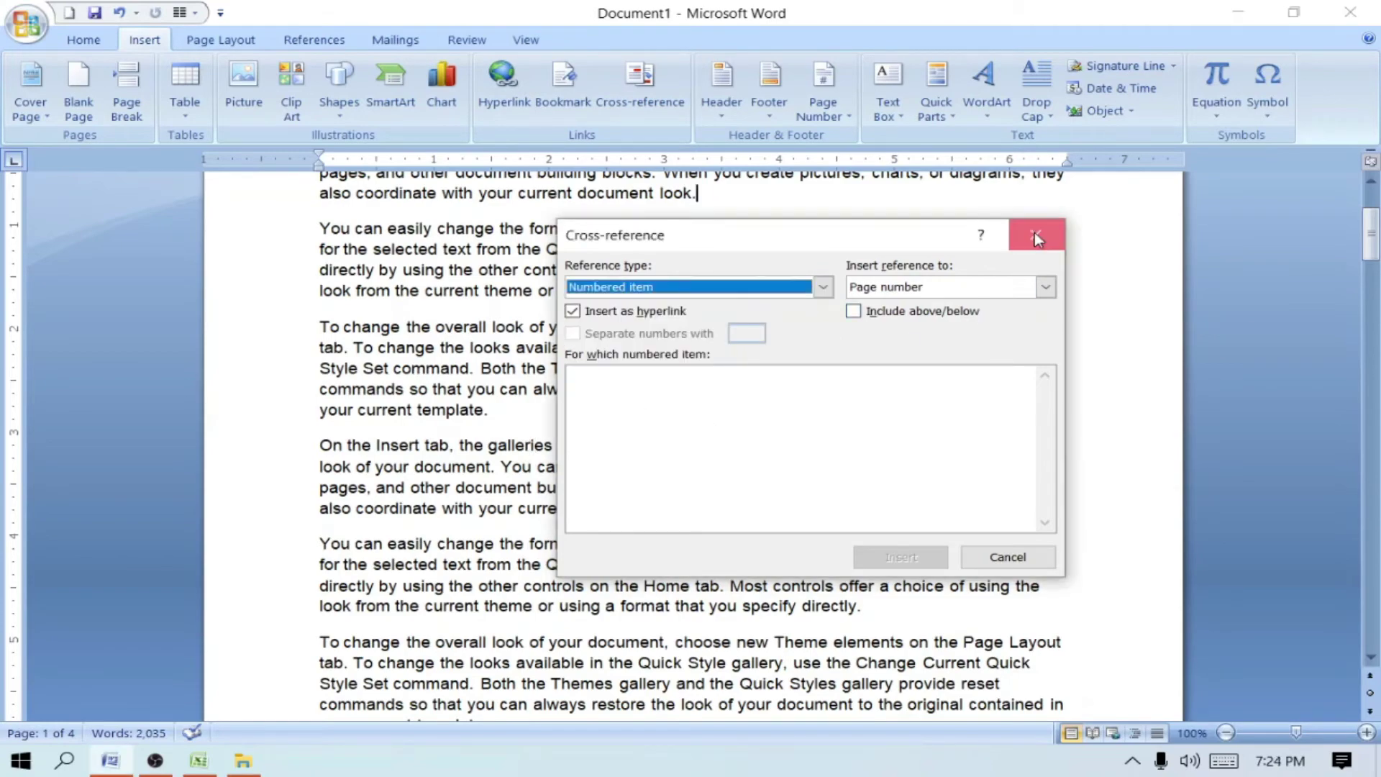
{"action": "left_click", "coordinate": [1038, 233]}
{"action": "scroll", "coordinate": [652, 386], "scroll_direction": "up", "scroll_amount": 3}
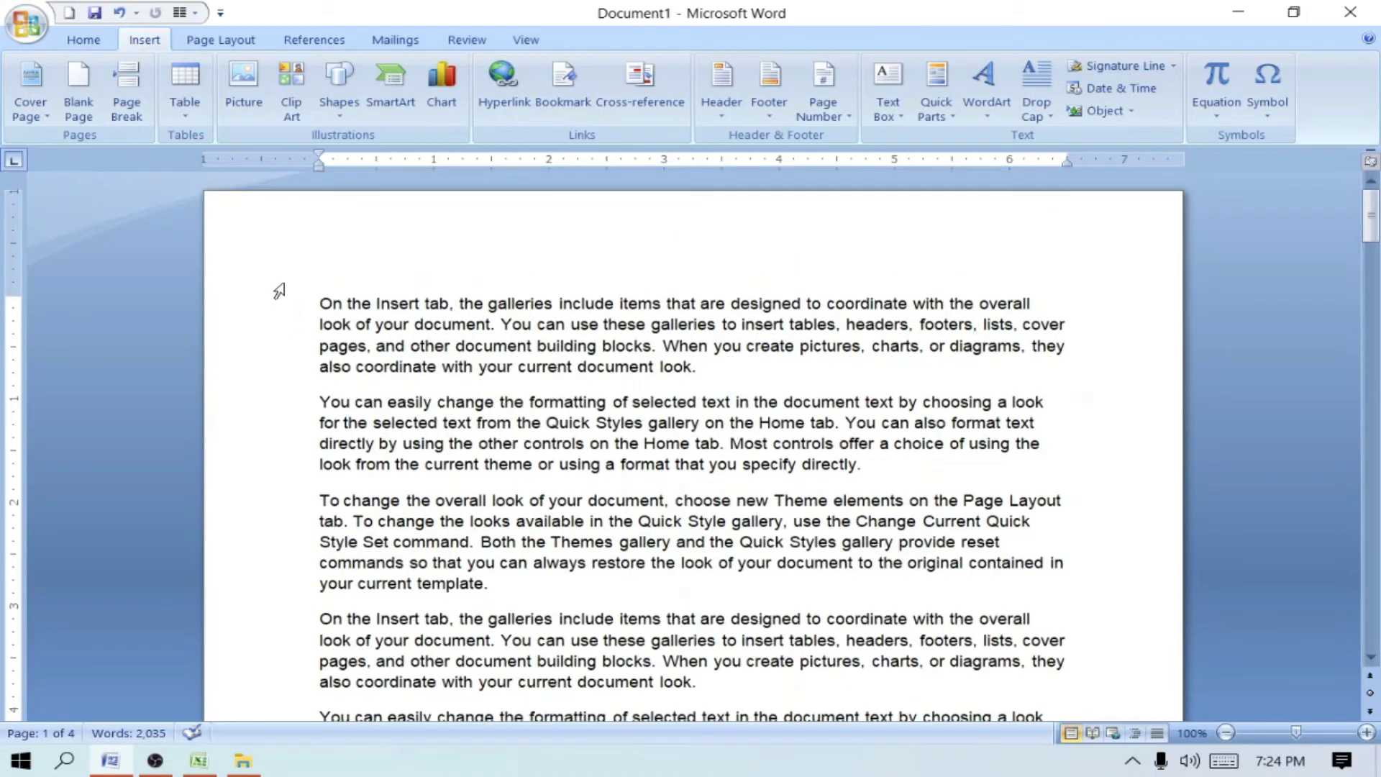
- Add a 'computer' title styled Heading 1 above the first paragraph on page 1
{"action": "left_click", "coordinate": [287, 303]}
{"action": "left_click", "coordinate": [320, 303]}
{"action": "key", "text": "Return"}
{"action": "key", "text": "Return"}
{"action": "key", "text": "Return"}
{"action": "key", "text": "Up"}
{"action": "key", "text": "Up"}
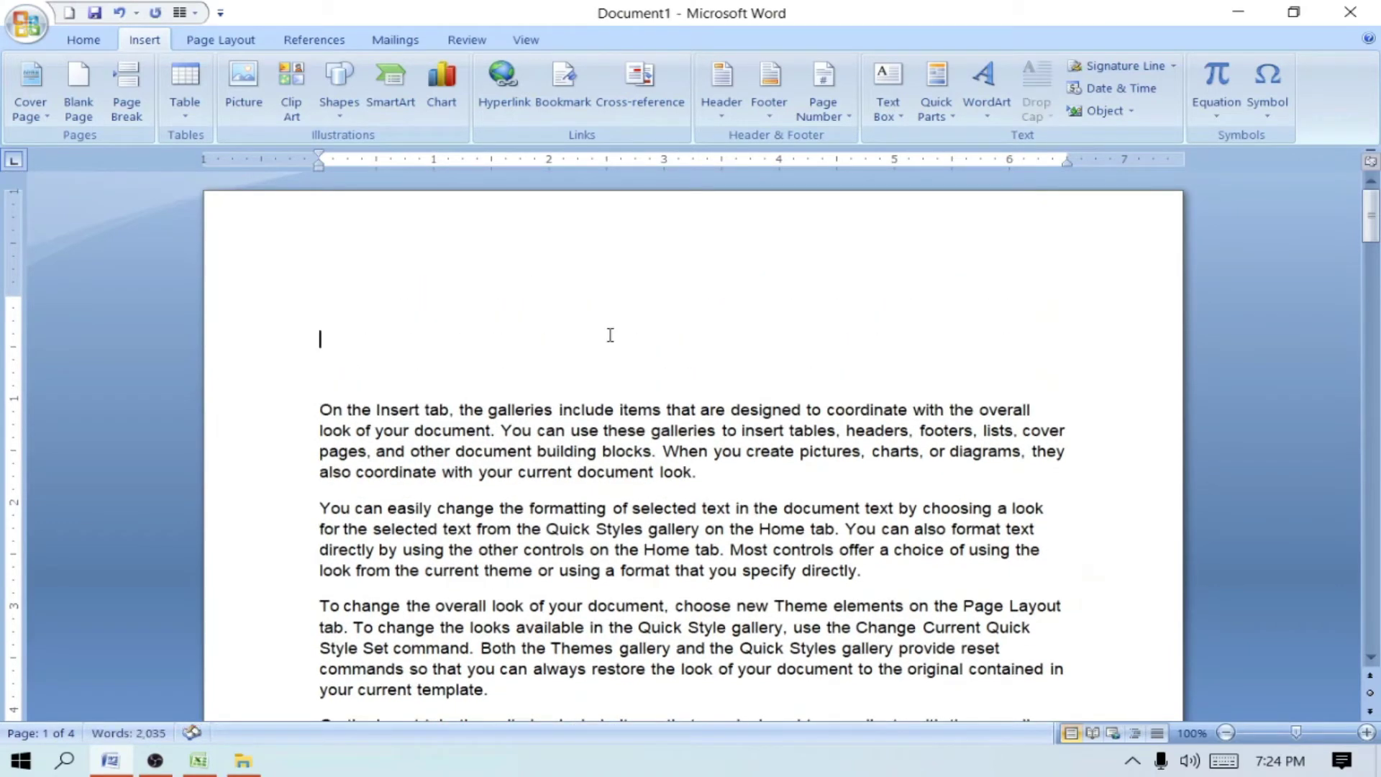
{"action": "type", "text": "comp"}
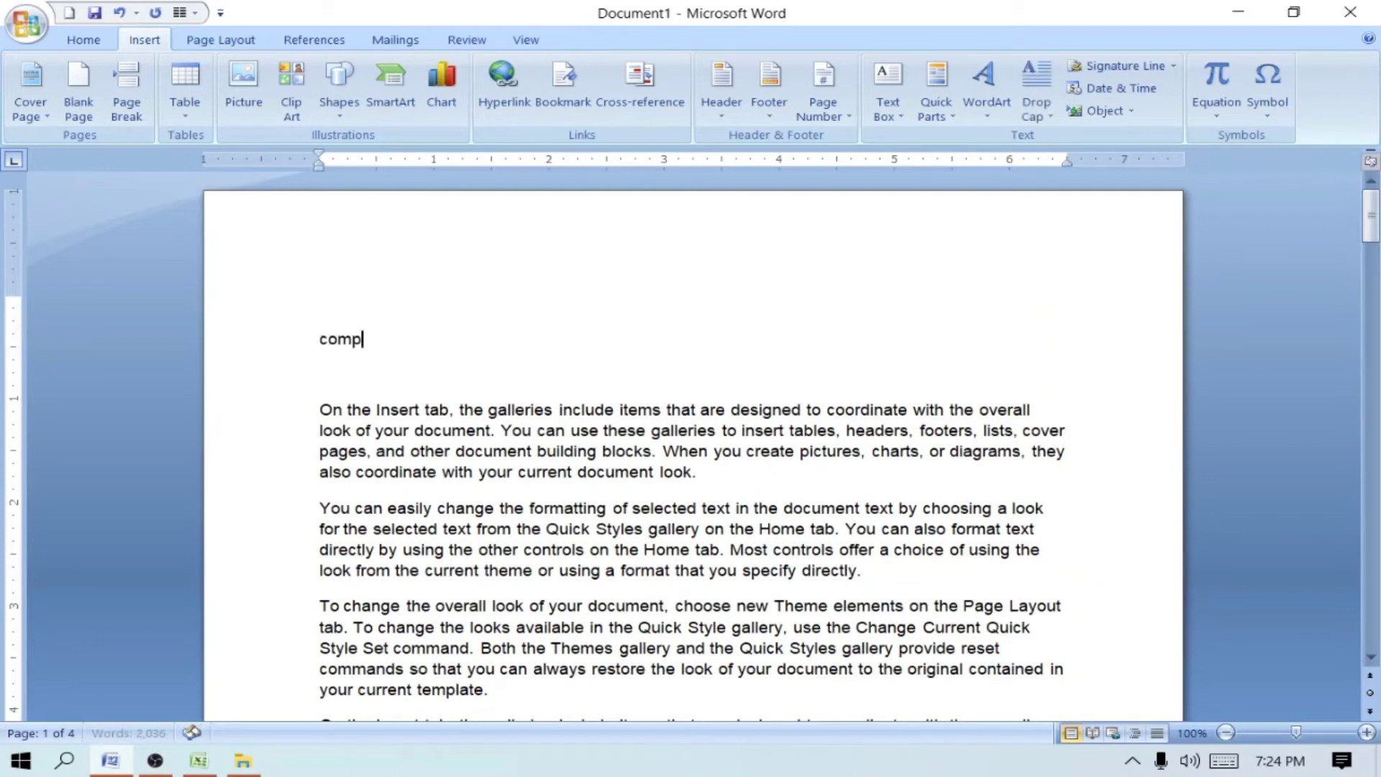
{"action": "type", "text": "uter"}
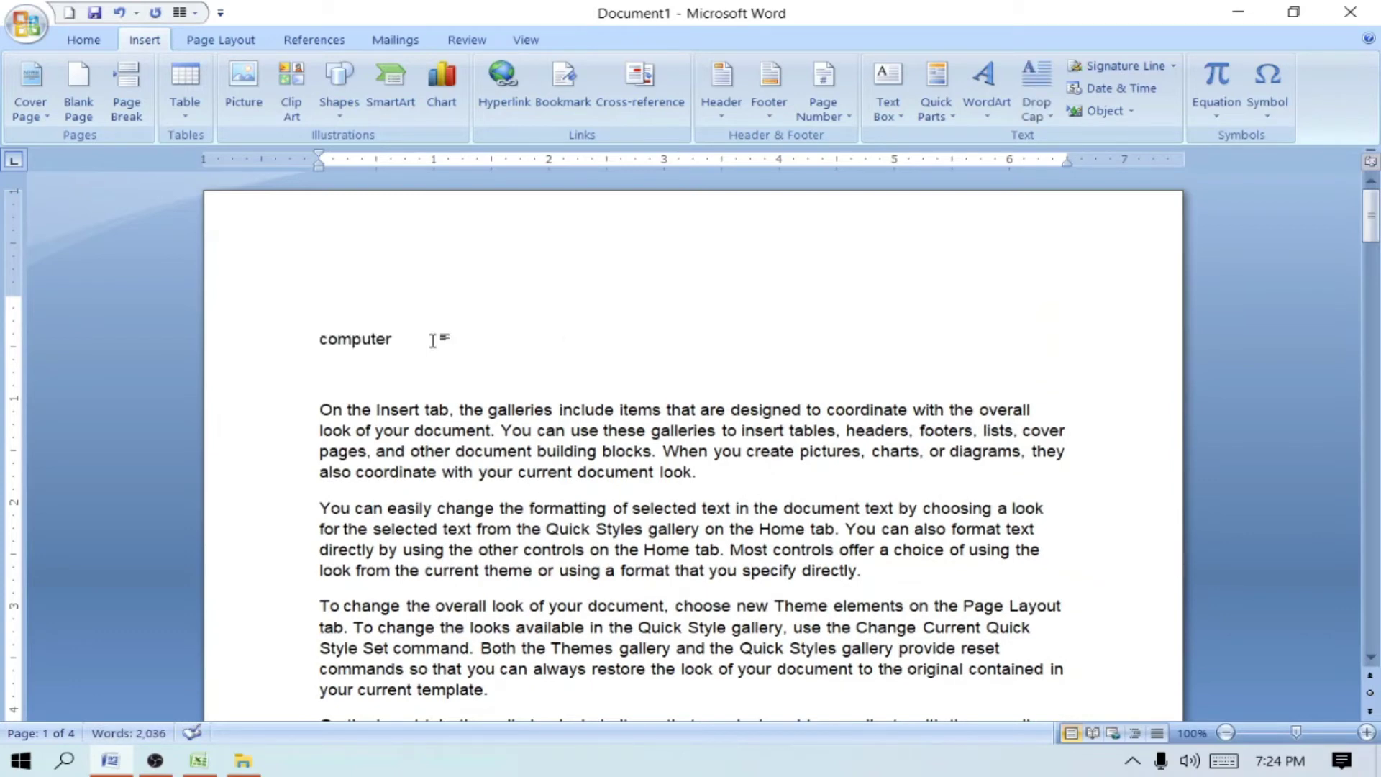
{"action": "left_click_drag", "start_coordinate": [432, 341], "coordinate": [317, 341]}
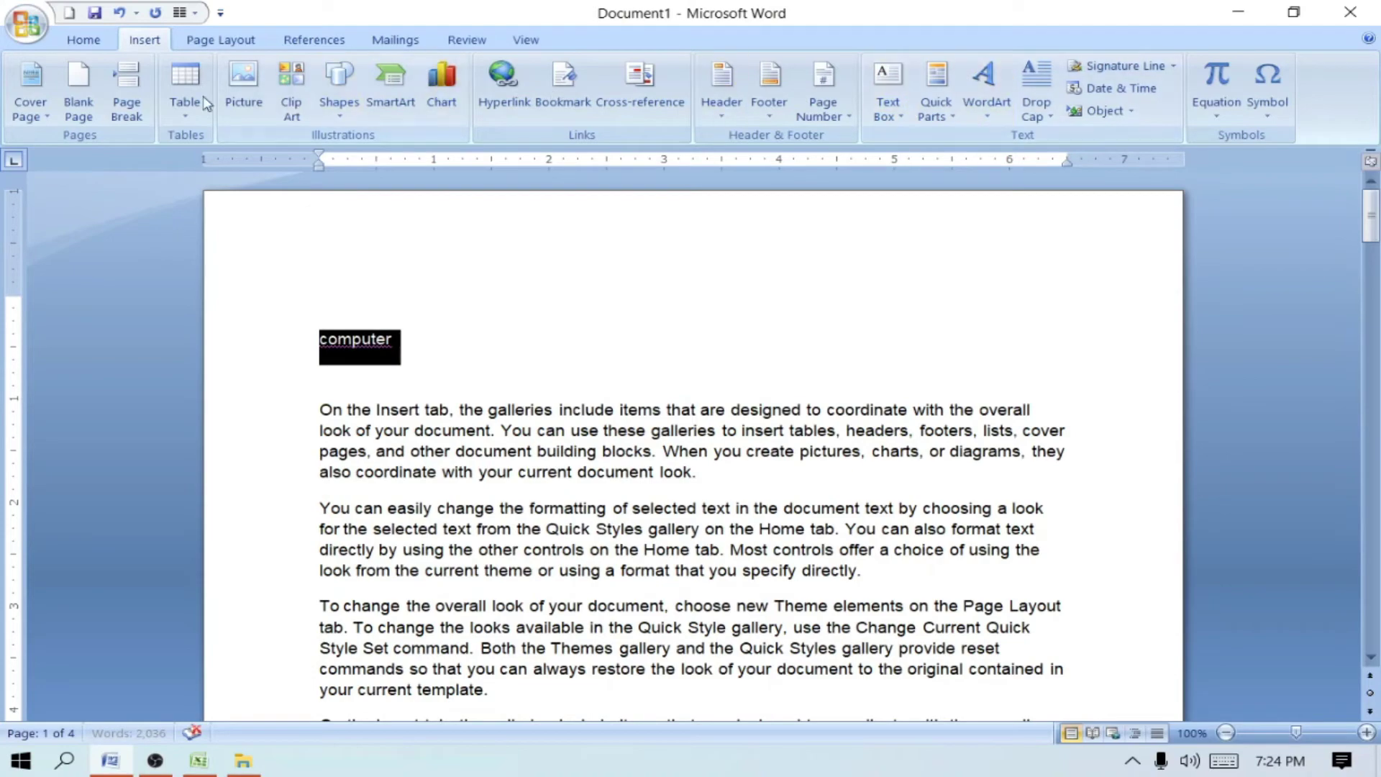
{"action": "left_click", "coordinate": [84, 39]}
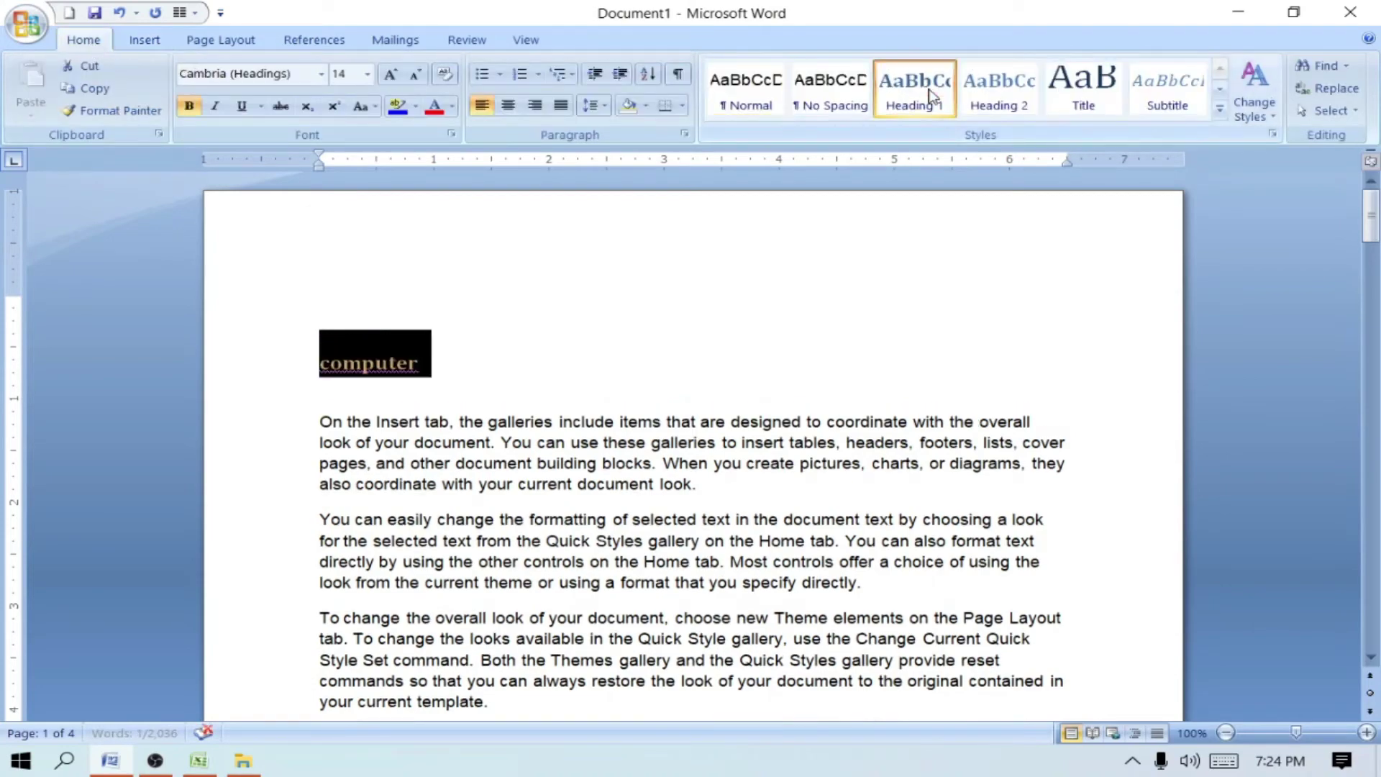
{"action": "left_click", "coordinate": [940, 84]}
{"action": "left_click", "coordinate": [555, 437]}
- Add a 'network' Heading 1 title above the paragraph on page 2
{"action": "scroll", "coordinate": [559, 441], "scroll_direction": "down", "scroll_amount": 3}
{"action": "scroll", "coordinate": [559, 441], "scroll_direction": "down", "scroll_amount": 2}
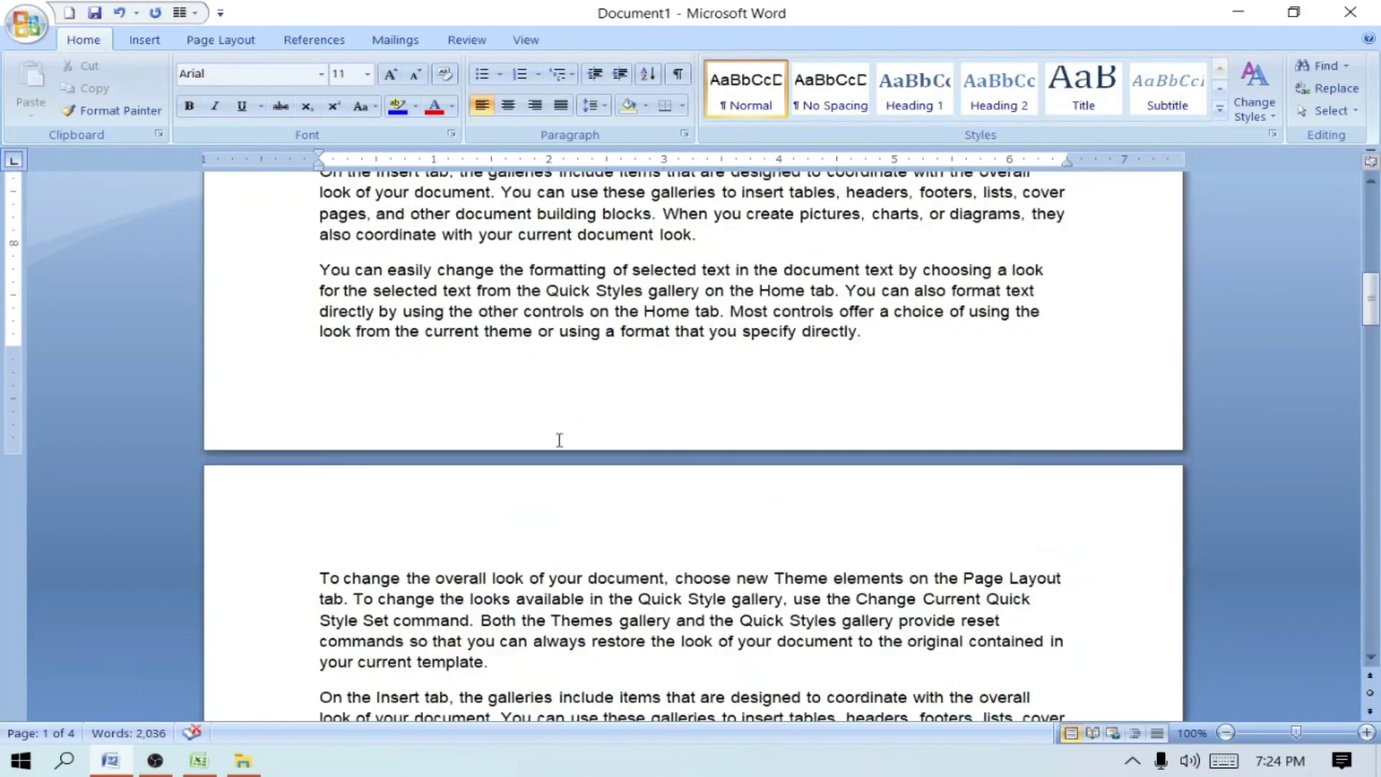
{"action": "scroll", "coordinate": [558, 441], "scroll_direction": "down", "scroll_amount": 1}
{"action": "left_click", "coordinate": [318, 475]}
{"action": "key", "text": "Return"}
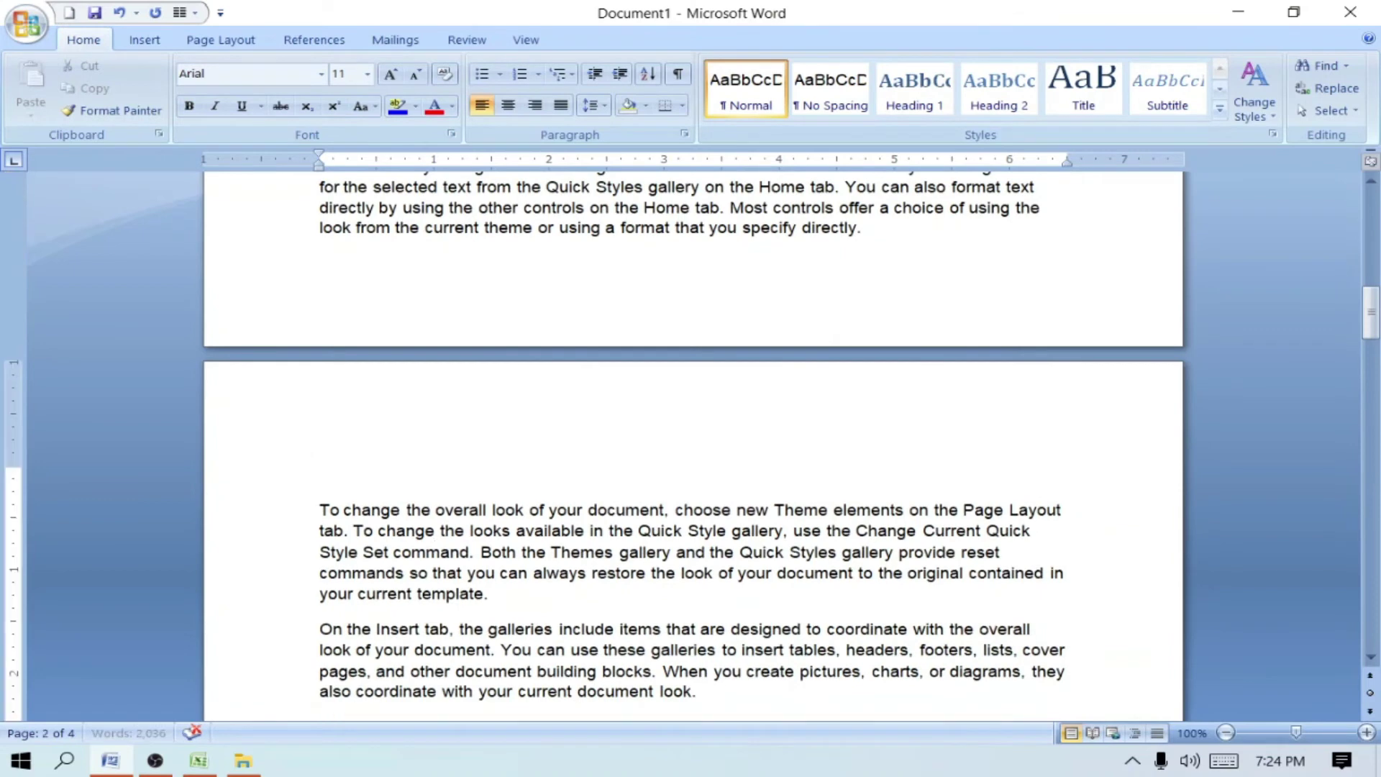
{"action": "key", "text": "Return"}
{"action": "key", "text": "Return"}
{"action": "key", "text": "Up"}
{"action": "key", "text": "Up"}
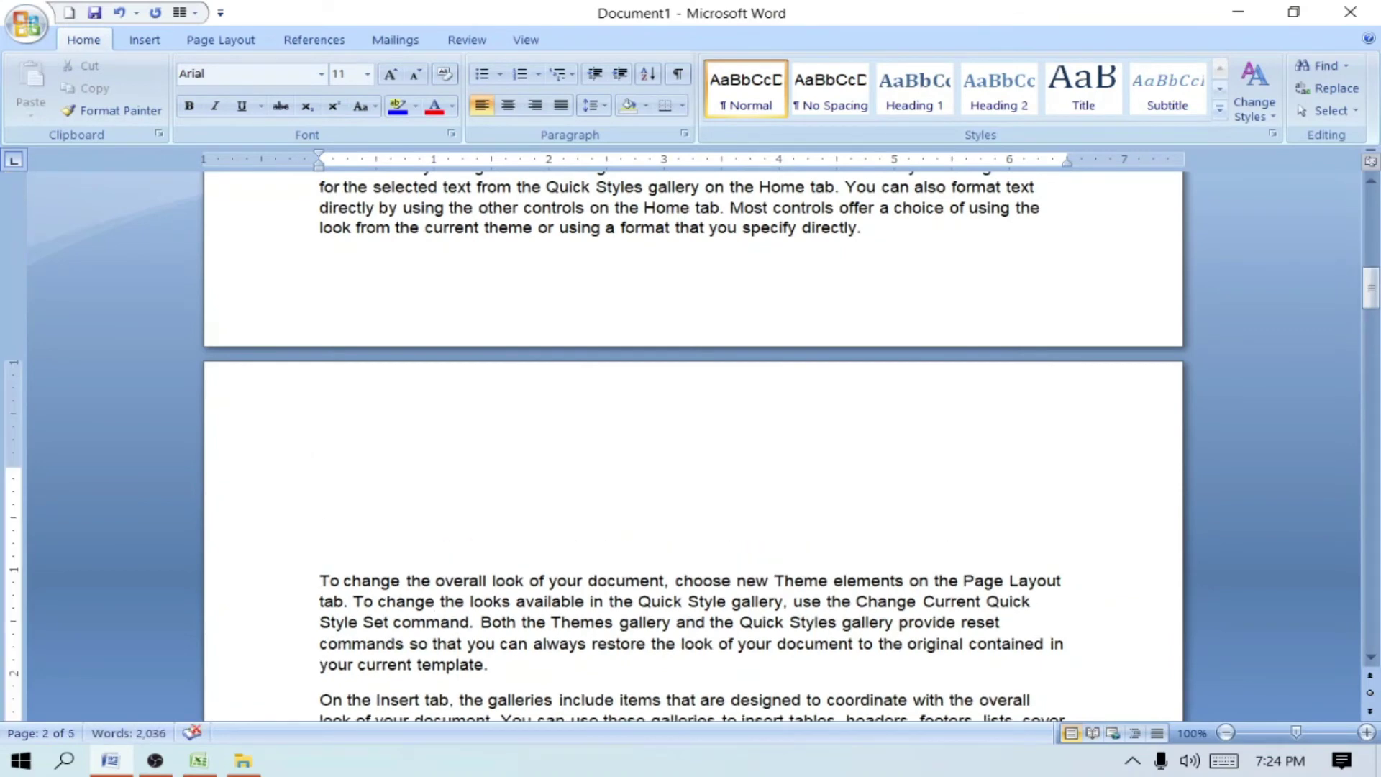
{"action": "type", "text": "networ"}
{"action": "type", "text": "k"}
{"action": "left_click_drag", "start_coordinate": [410, 515], "coordinate": [322, 471]}
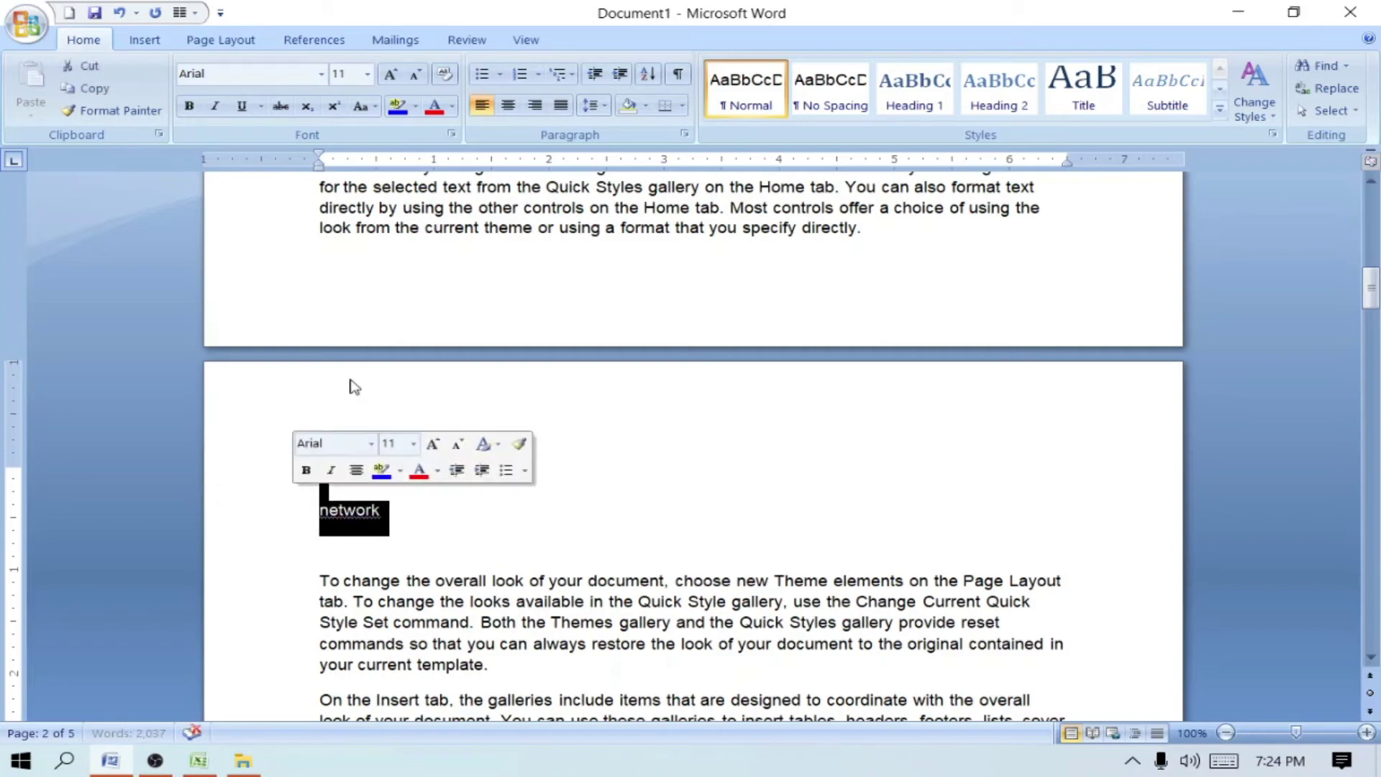
{"action": "left_click", "coordinate": [913, 90]}
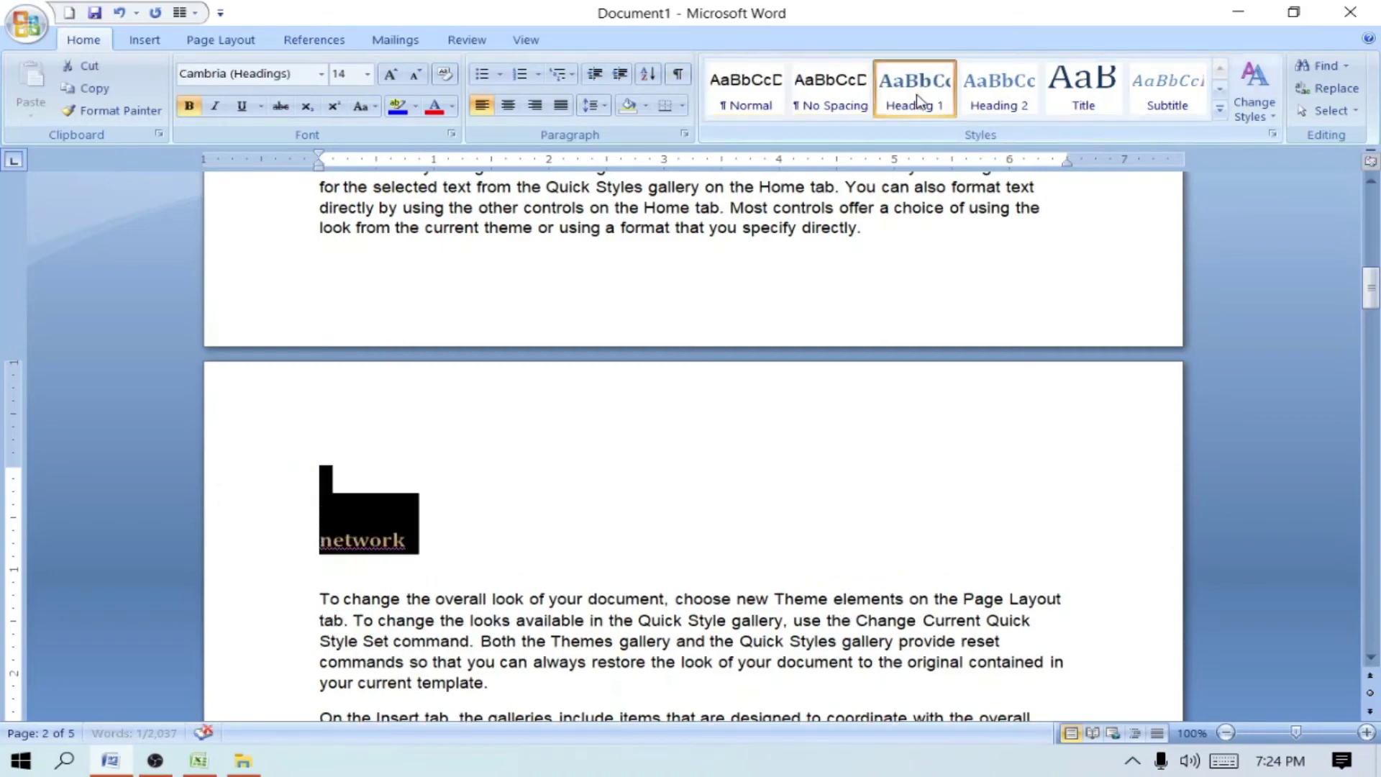
{"action": "left_click", "coordinate": [684, 467]}
- Add a 'software' Heading 1 title above the paragraph on page 4
{"action": "scroll", "coordinate": [601, 488], "scroll_direction": "down", "scroll_amount": 5}
{"action": "scroll", "coordinate": [601, 488], "scroll_direction": "down", "scroll_amount": 5}
{"action": "scroll", "coordinate": [602, 488], "scroll_direction": "down", "scroll_amount": 5}
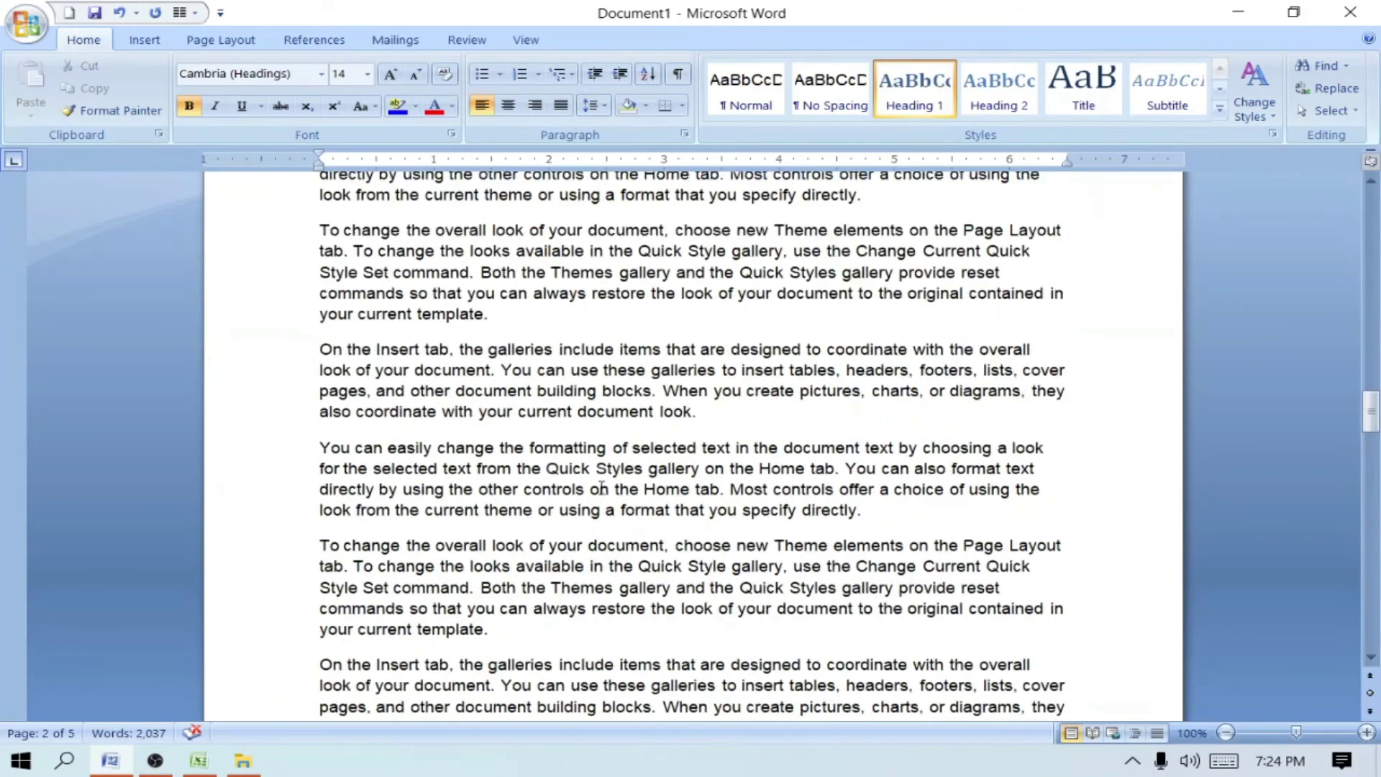
{"action": "scroll", "coordinate": [602, 488], "scroll_direction": "down", "scroll_amount": 5}
{"action": "scroll", "coordinate": [601, 487], "scroll_direction": "down", "scroll_amount": 5}
{"action": "scroll", "coordinate": [601, 488], "scroll_direction": "down", "scroll_amount": 5}
{"action": "scroll", "coordinate": [602, 488], "scroll_direction": "down", "scroll_amount": 5}
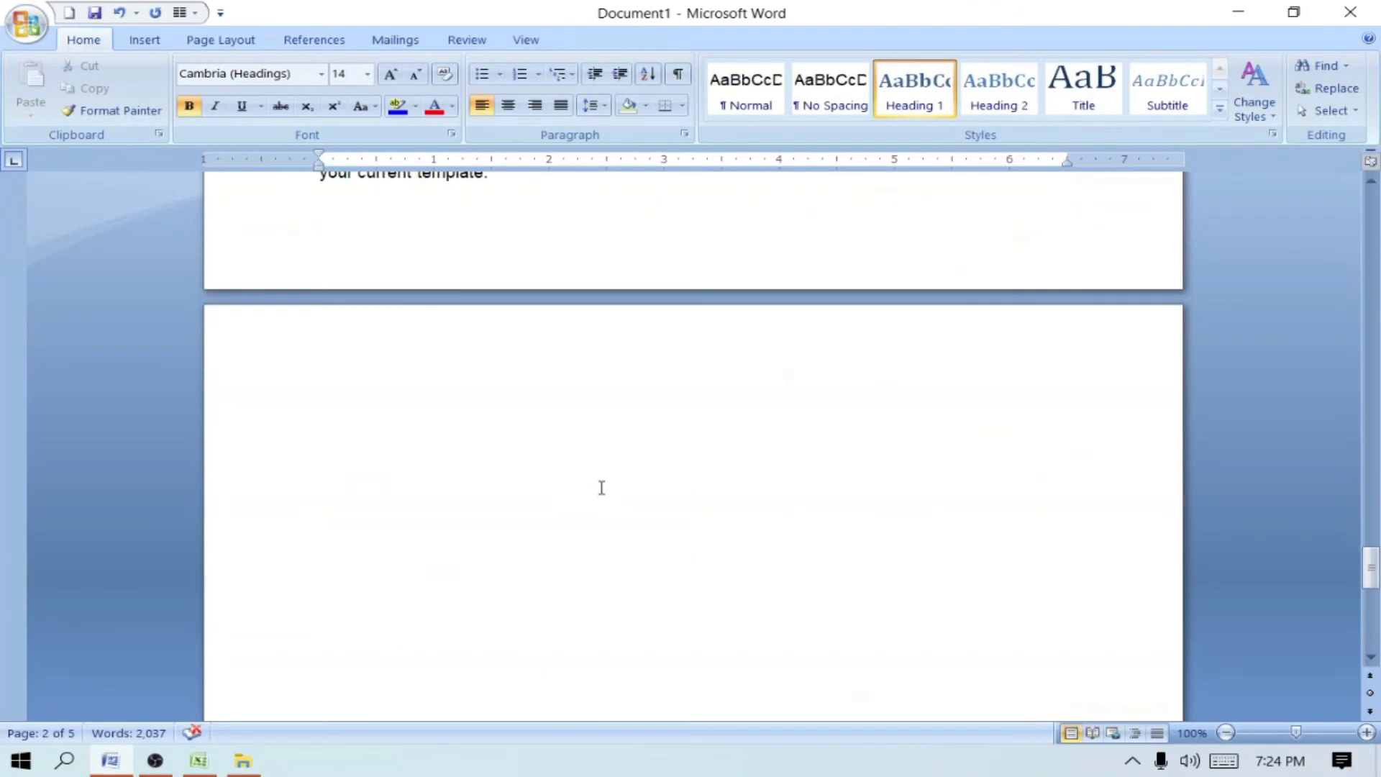
{"action": "scroll", "coordinate": [602, 488], "scroll_direction": "down", "scroll_amount": 5}
{"action": "scroll", "coordinate": [601, 488], "scroll_direction": "down", "scroll_amount": 5}
{"action": "scroll", "coordinate": [602, 488], "scroll_direction": "up", "scroll_amount": 3}
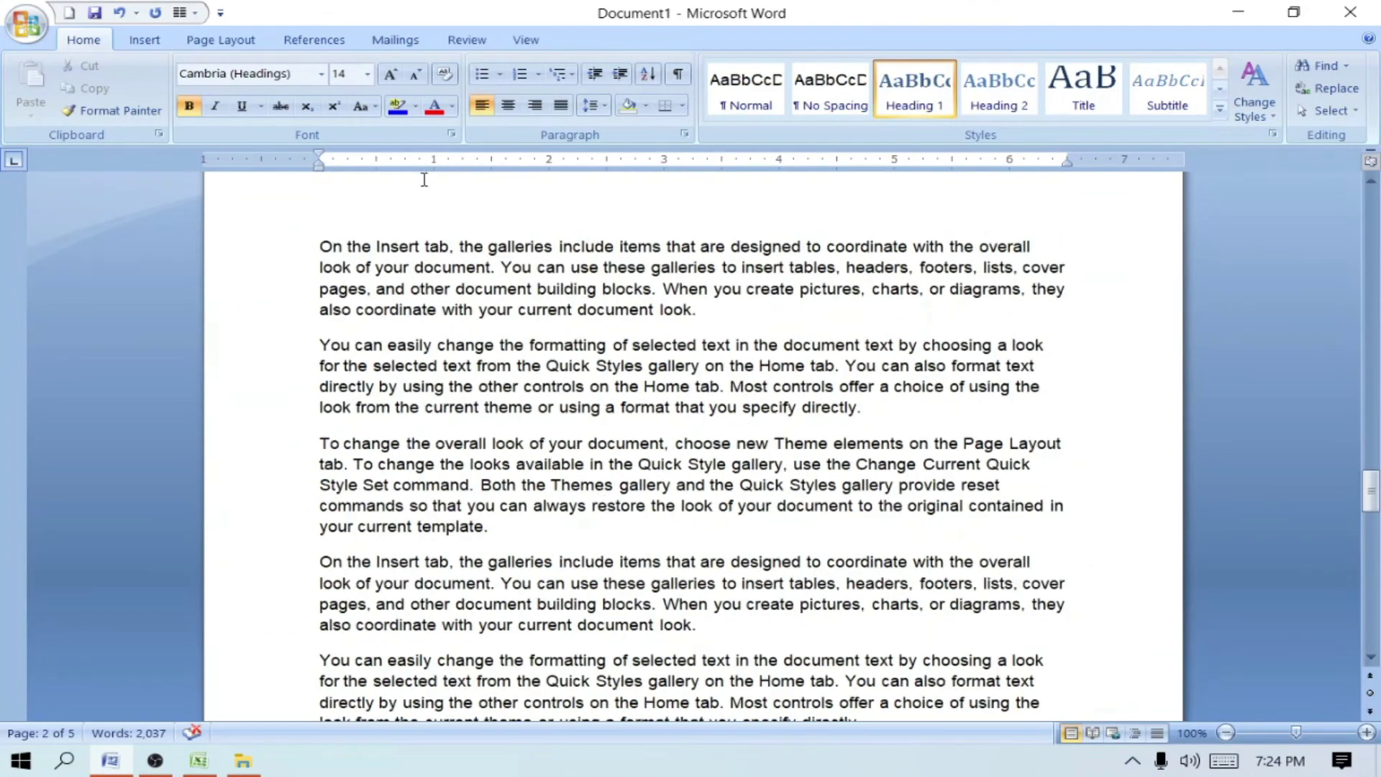
{"action": "left_click", "coordinate": [318, 246]}
{"action": "scroll", "coordinate": [318, 246], "scroll_direction": "up", "scroll_amount": 1}
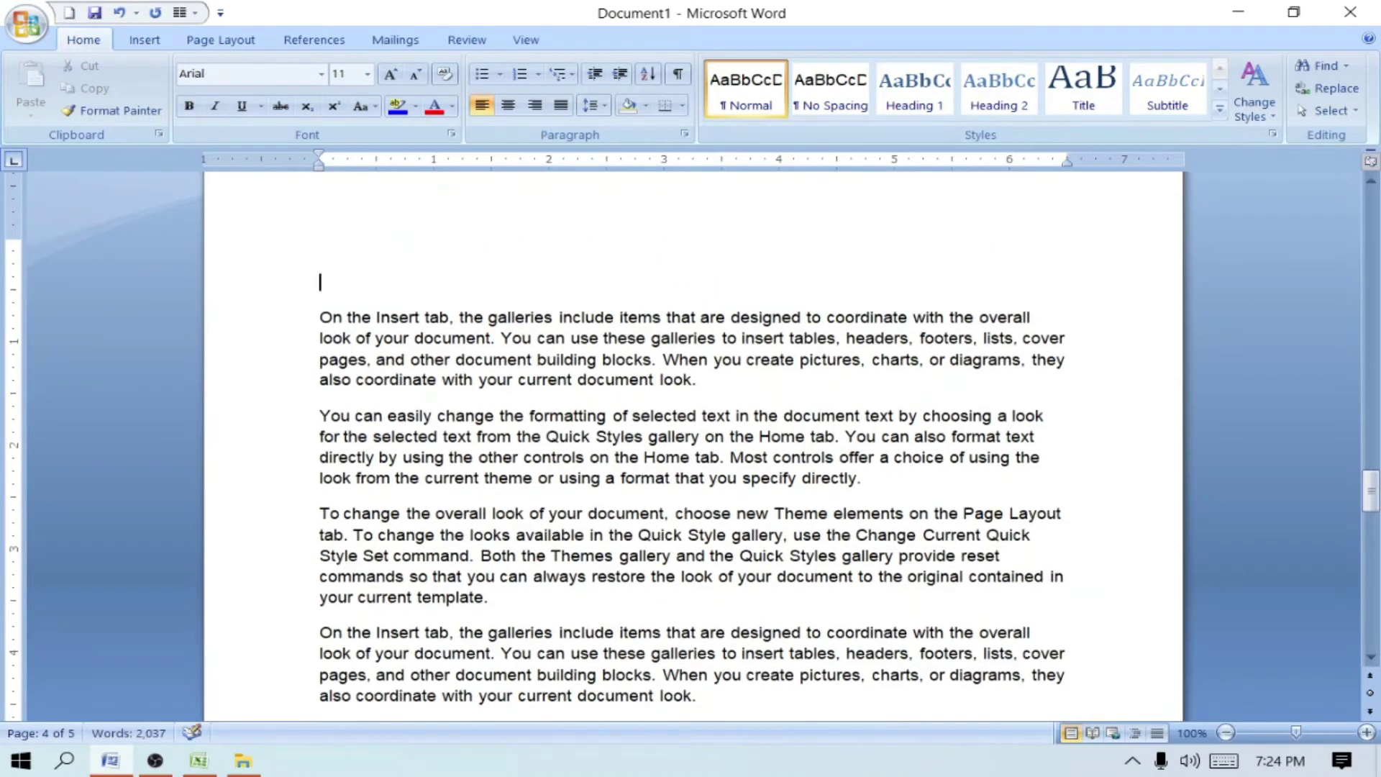
{"action": "left_click", "coordinate": [320, 247]}
{"action": "type", "text": "soft"}
{"action": "type", "text": "ware"}
{"action": "left_click_drag", "start_coordinate": [407, 250], "coordinate": [320, 246]}
{"action": "left_click", "coordinate": [882, 114]}
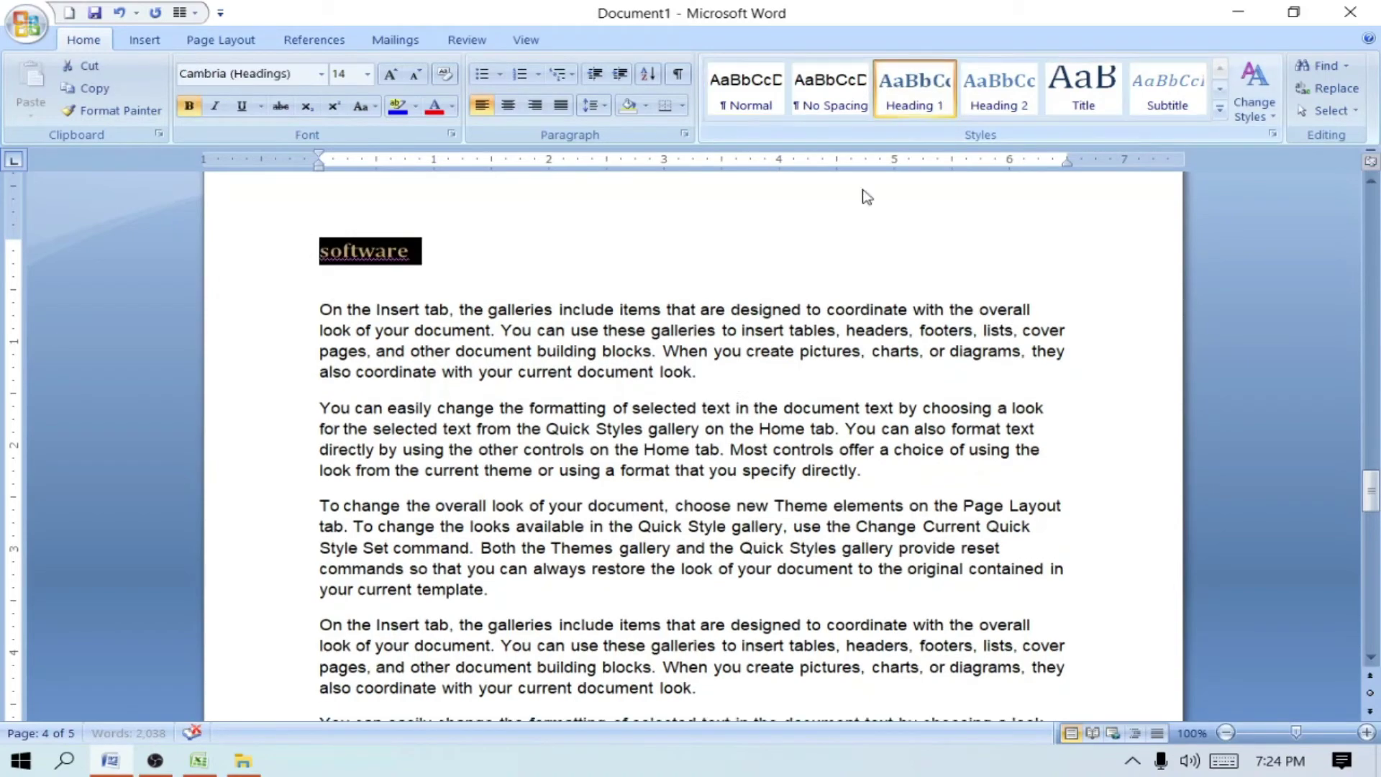
{"action": "left_click", "coordinate": [699, 378]}
{"action": "scroll", "coordinate": [638, 432], "scroll_direction": "down", "scroll_amount": 5}
{"action": "scroll", "coordinate": [638, 432], "scroll_direction": "down", "scroll_amount": 3}
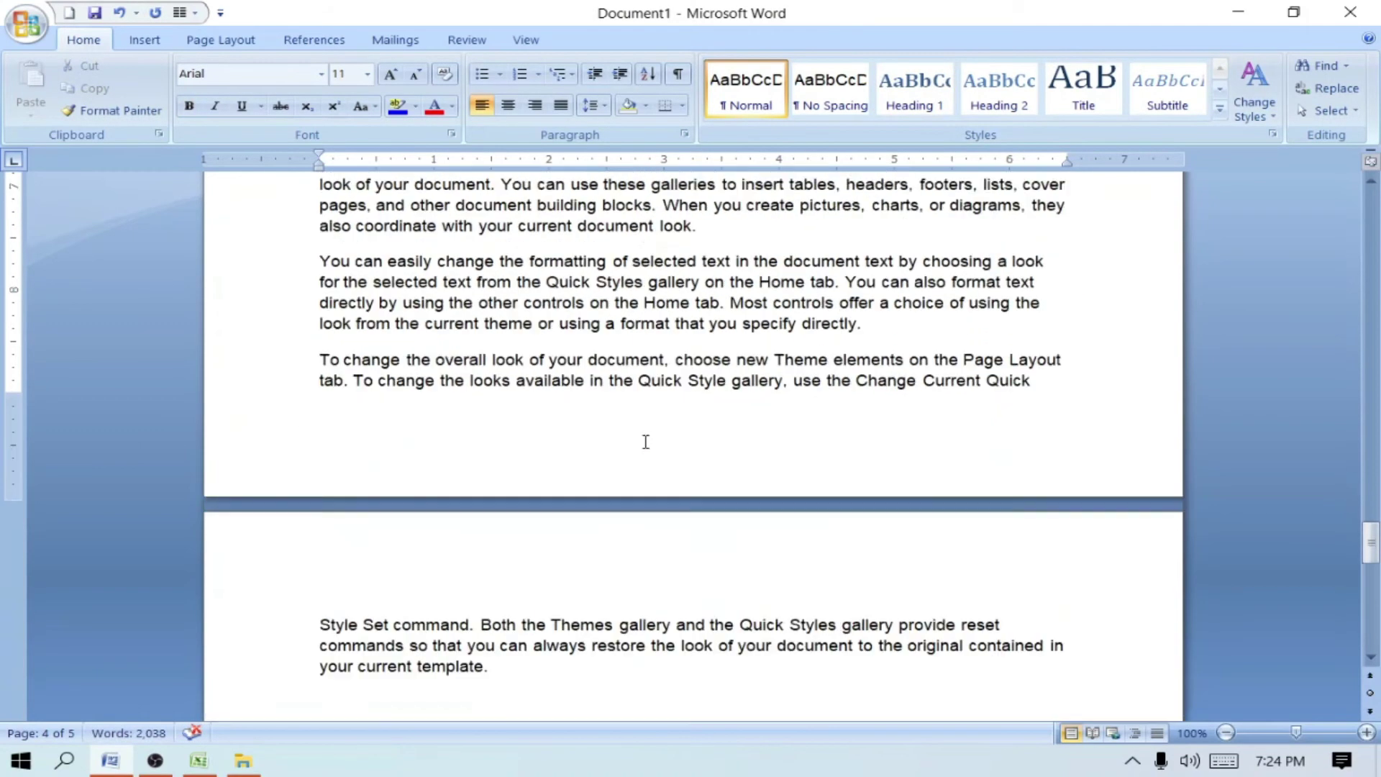
{"action": "scroll", "coordinate": [638, 439], "scroll_direction": "down", "scroll_amount": 2}
{"action": "scroll", "coordinate": [478, 584], "scroll_direction": "down", "scroll_amount": 2}
{"action": "left_click", "coordinate": [542, 506]}
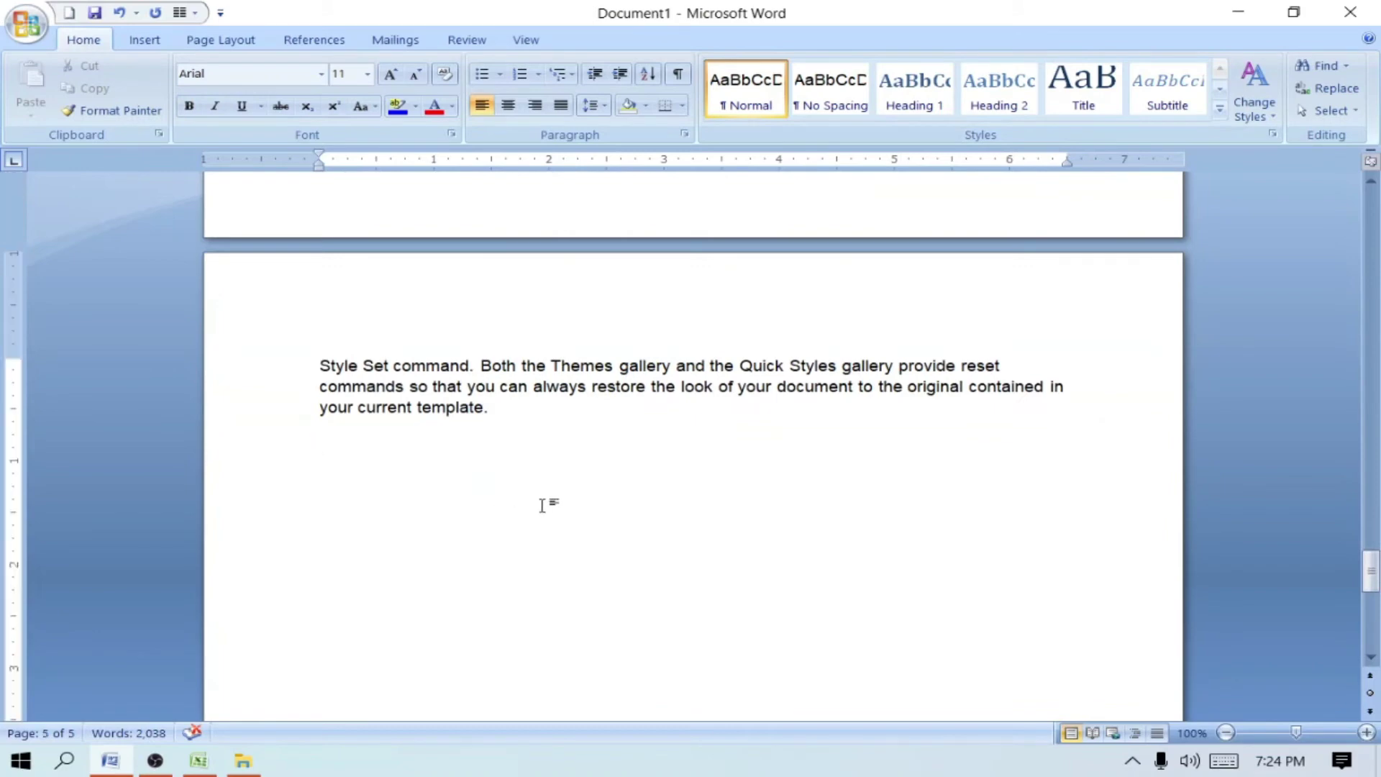
{"action": "key", "text": "ctrl+Return"}
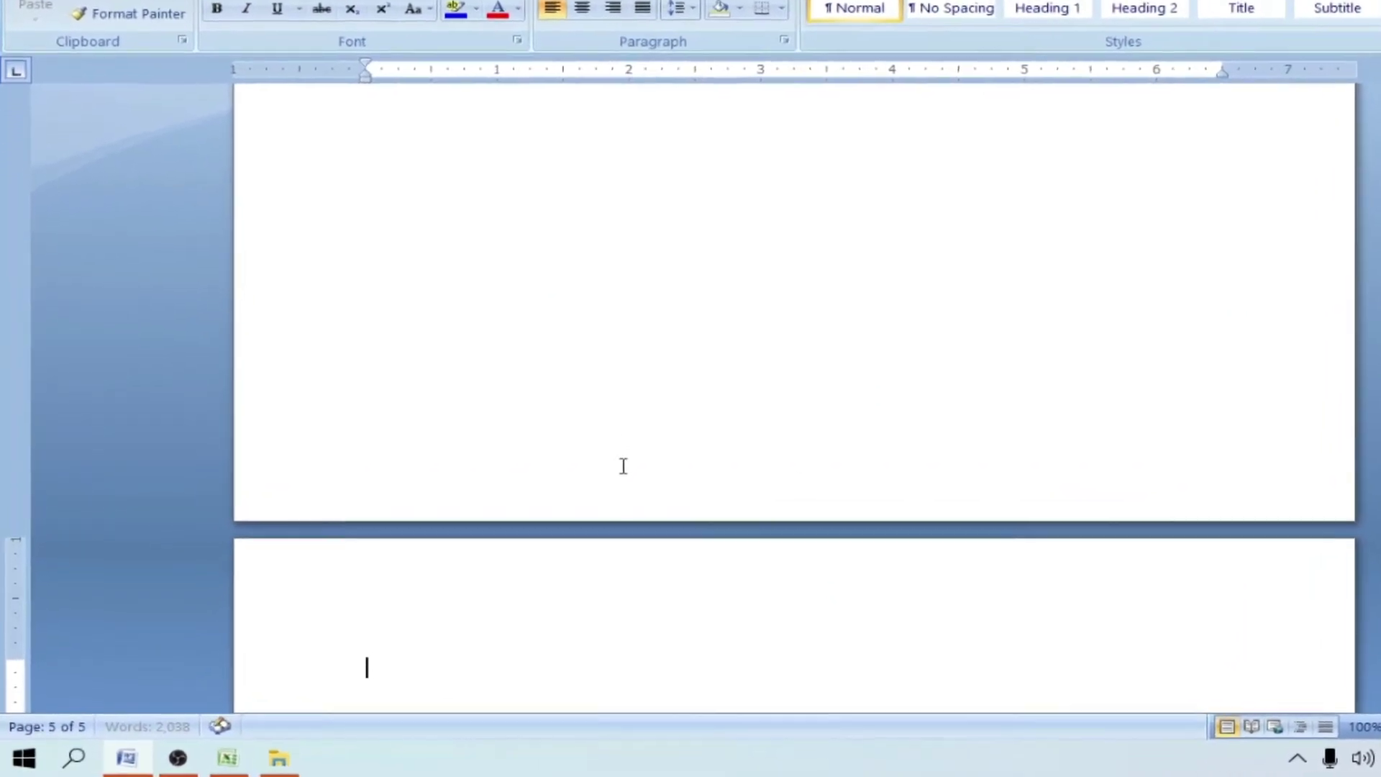
{"action": "key", "text": "ctrl+Return"}
{"action": "key", "text": "ctrl+Return"}
{"action": "key", "text": "ctrl+Return"}
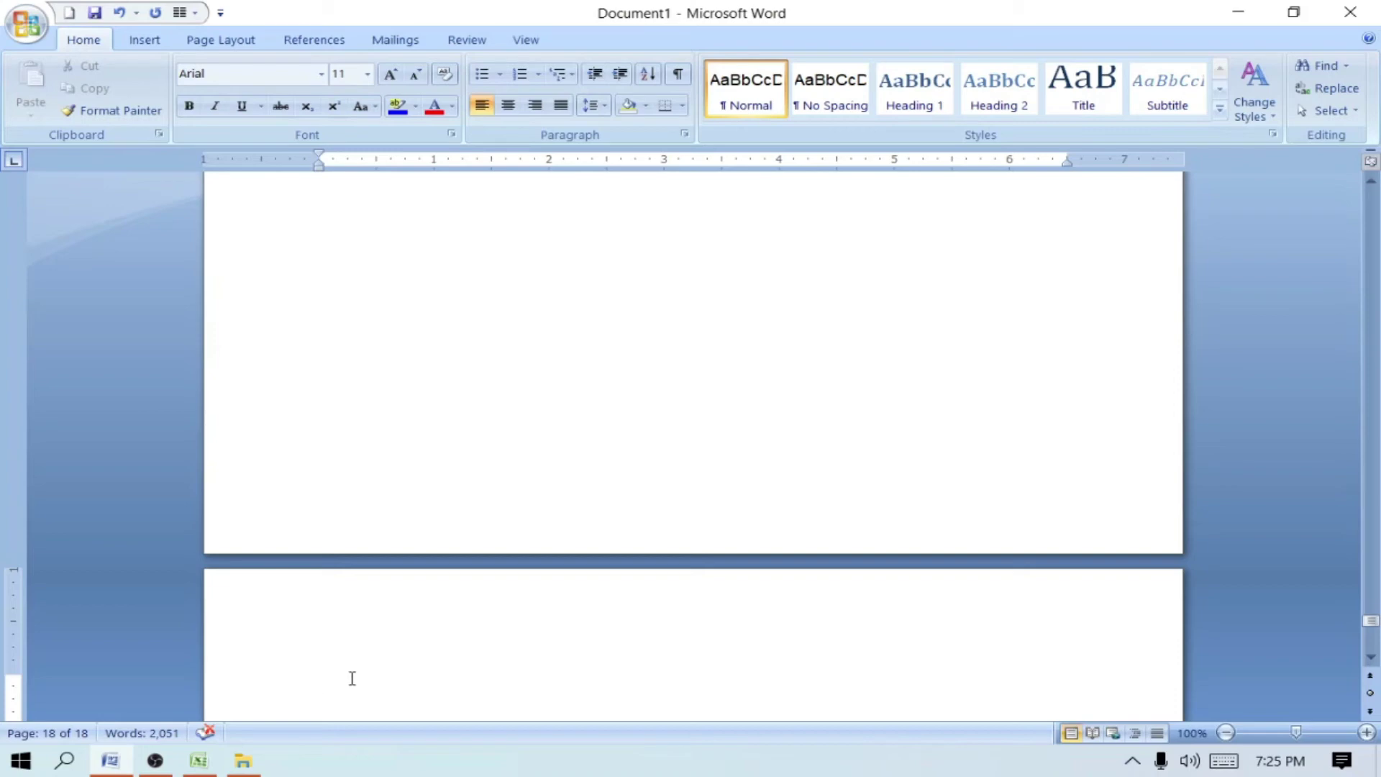
- Insert a Heading cross-reference to 'network' on the last page and follow it to page 2
{"action": "left_click", "coordinate": [146, 40]}
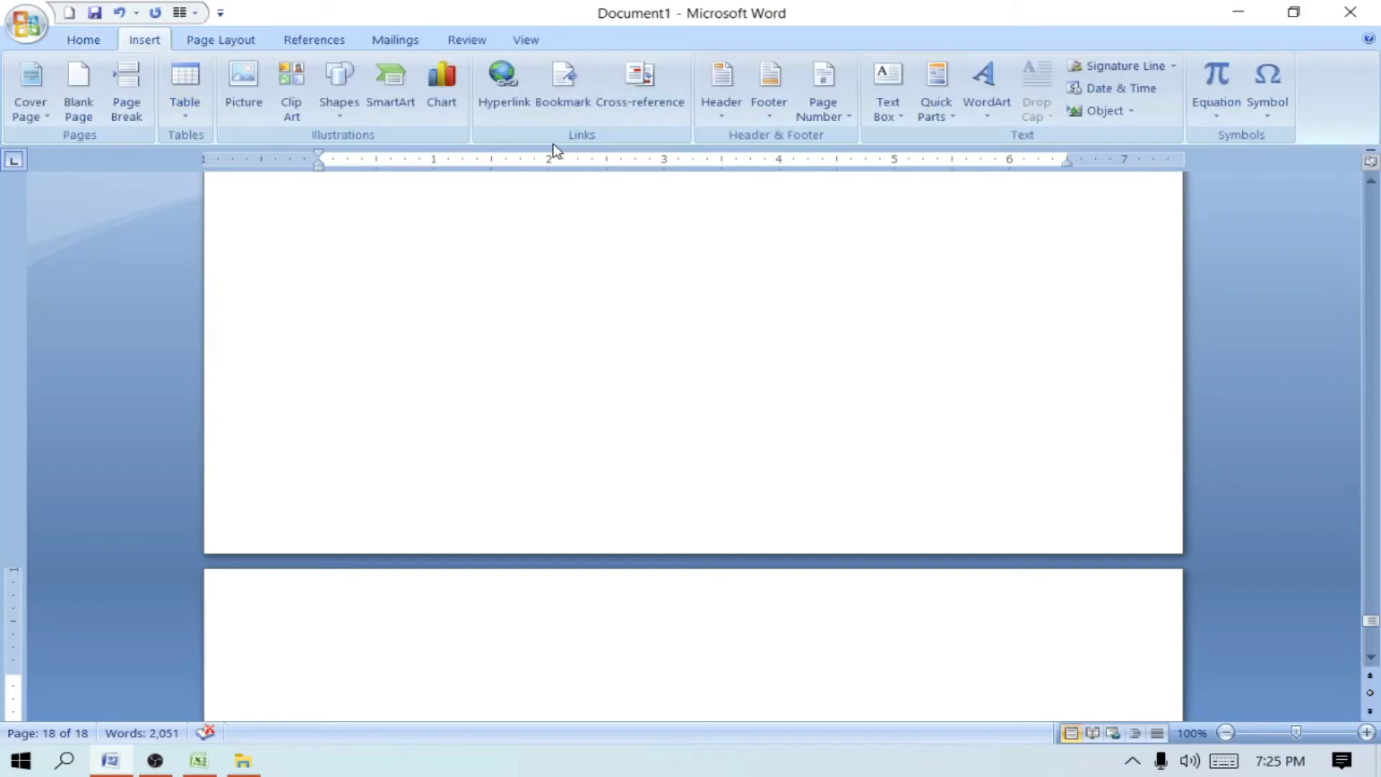
{"action": "left_click", "coordinate": [647, 105]}
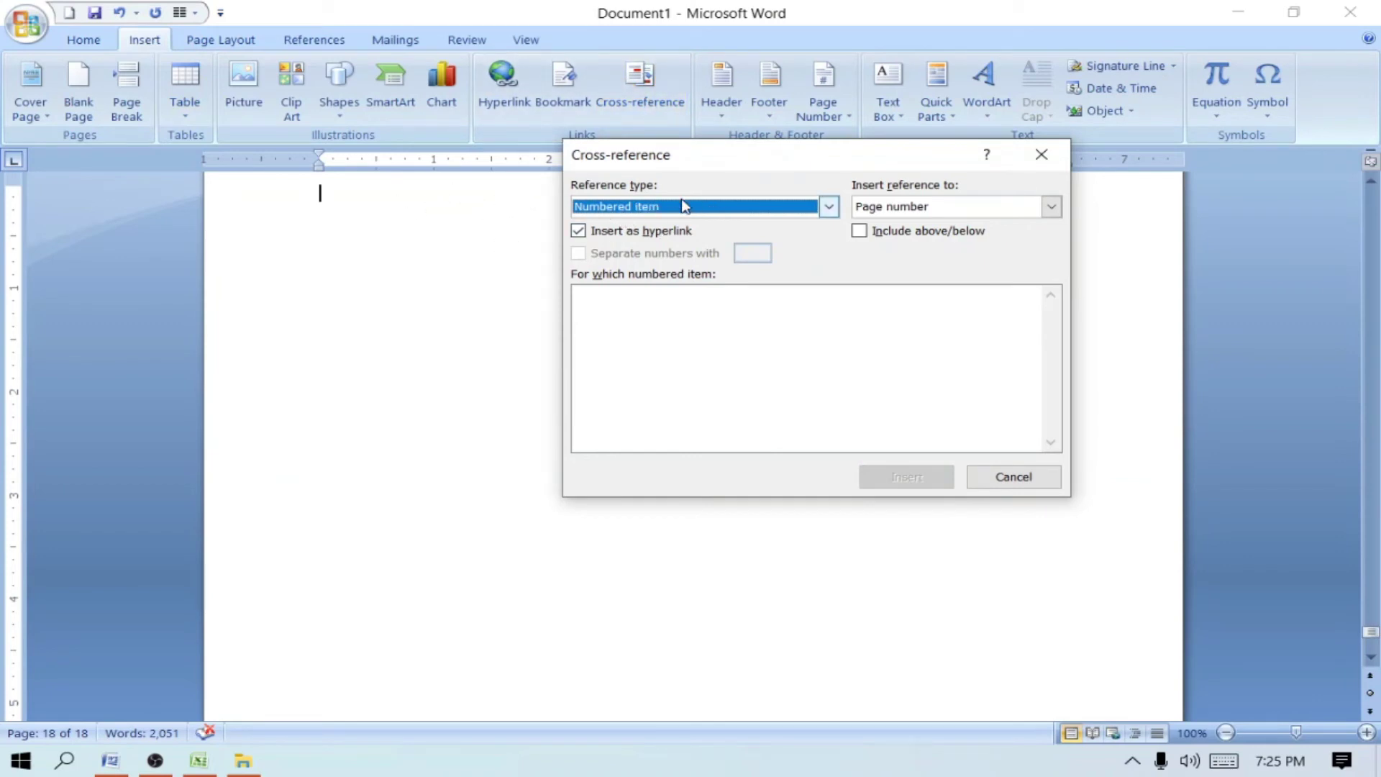
{"action": "left_click", "coordinate": [830, 208]}
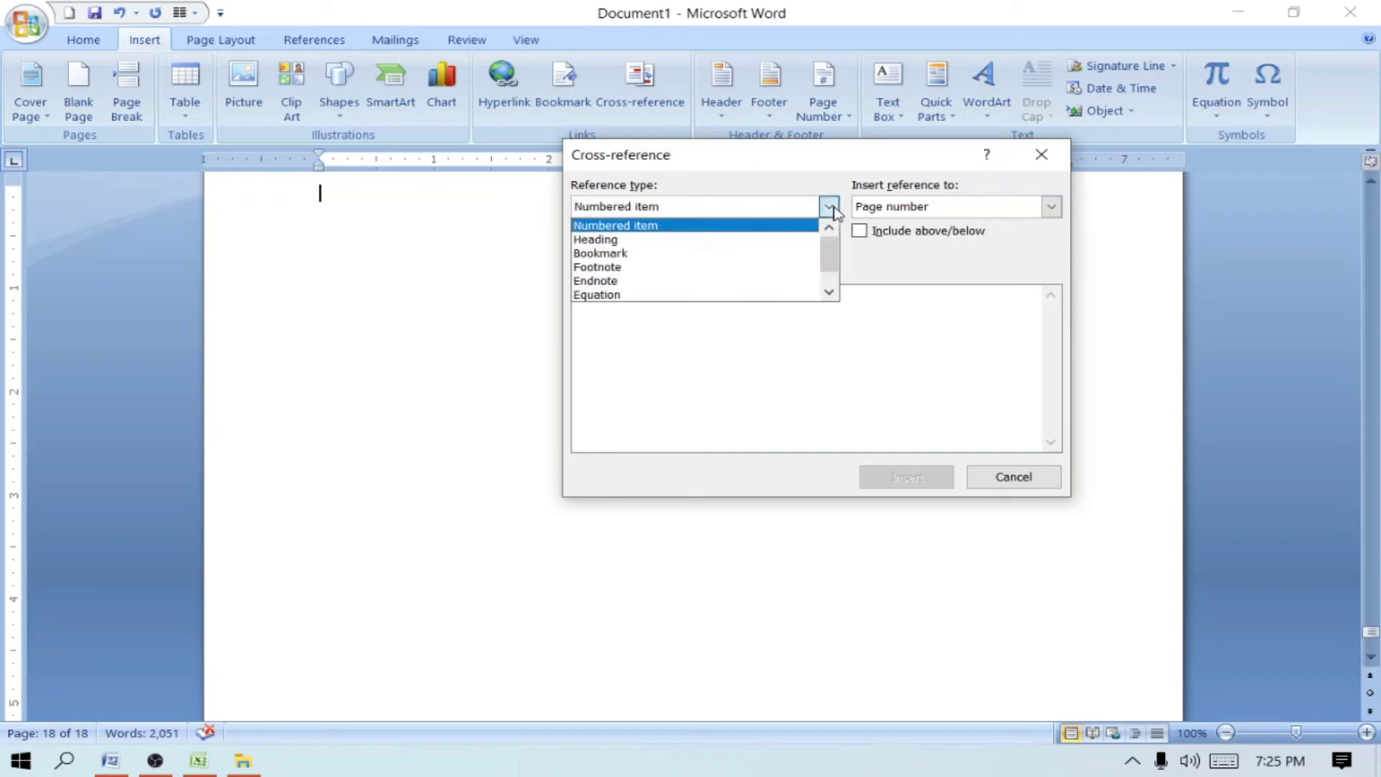
{"action": "left_click", "coordinate": [599, 242]}
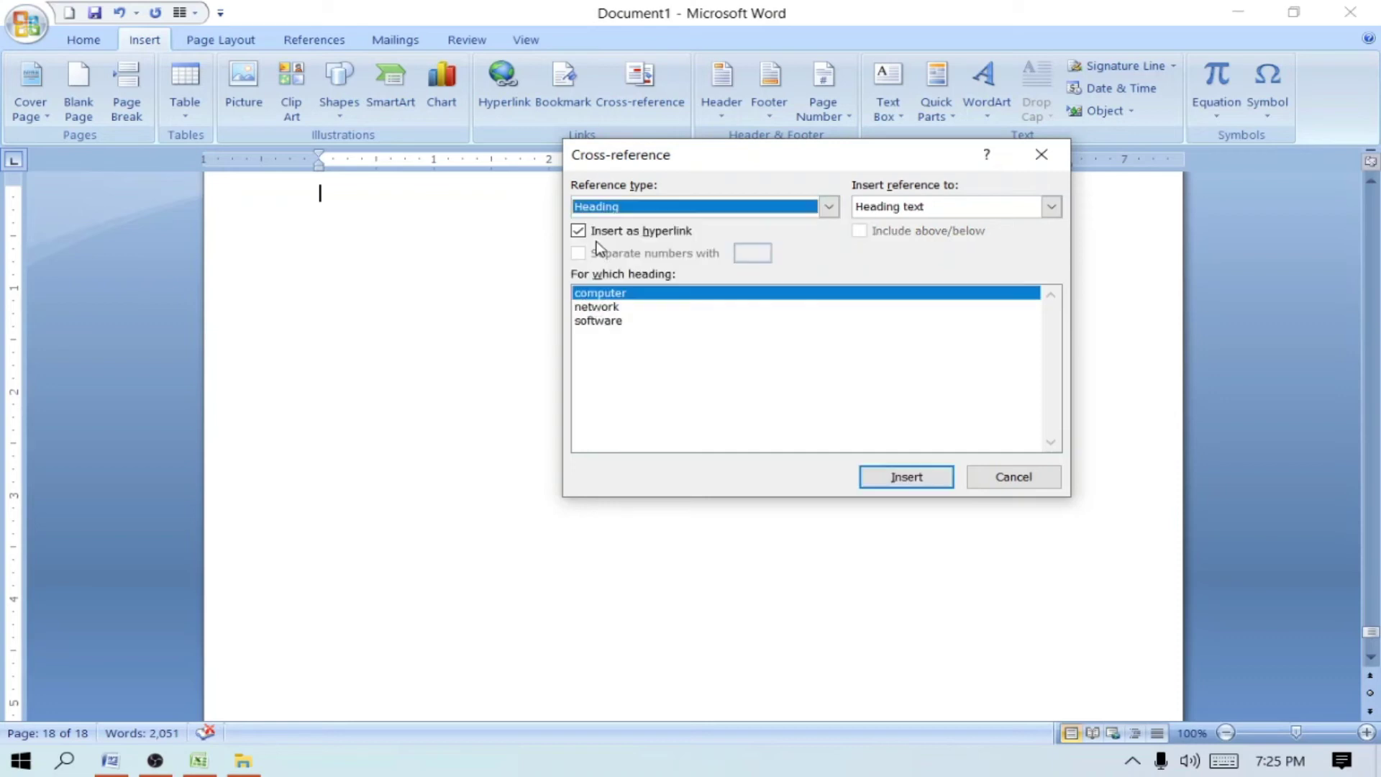
{"action": "left_click", "coordinate": [596, 375]}
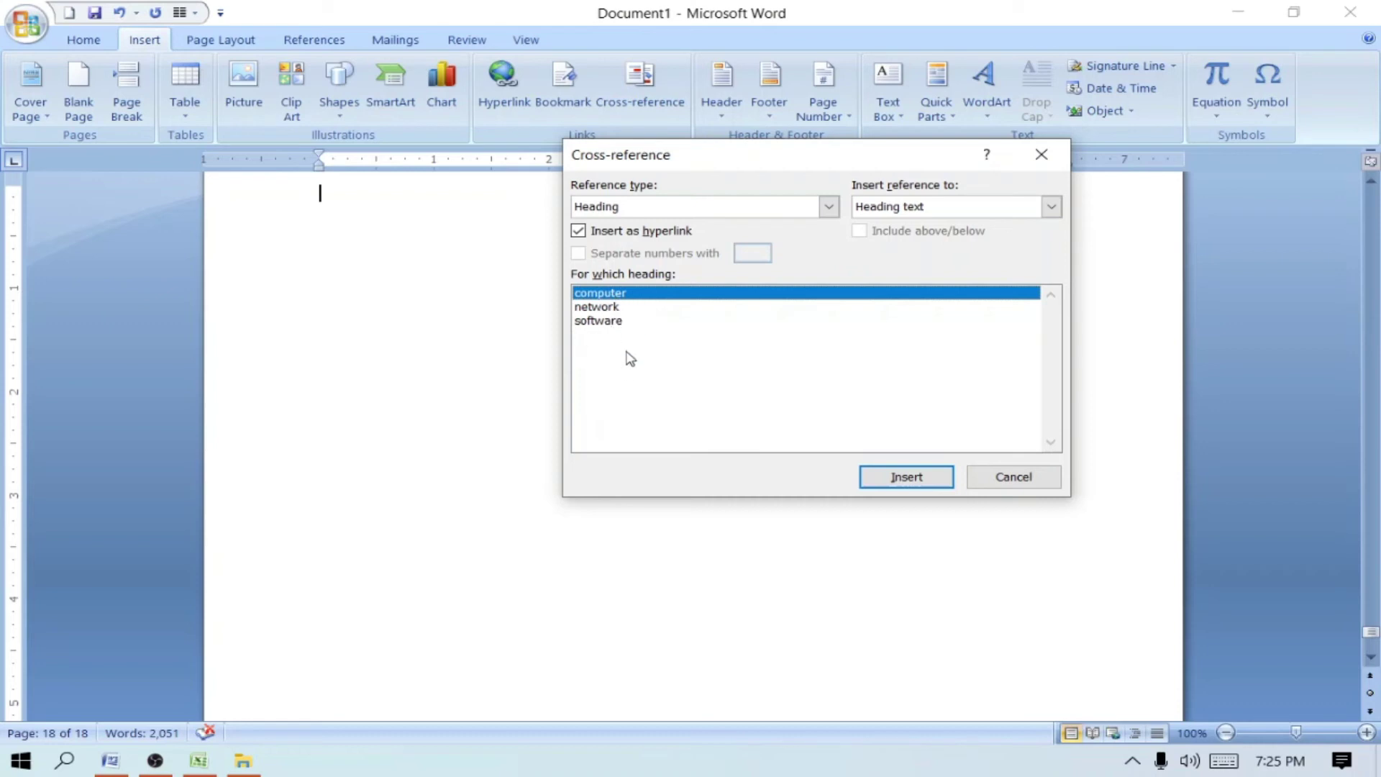
{"action": "left_click", "coordinate": [602, 309]}
{"action": "left_click", "coordinate": [931, 478]}
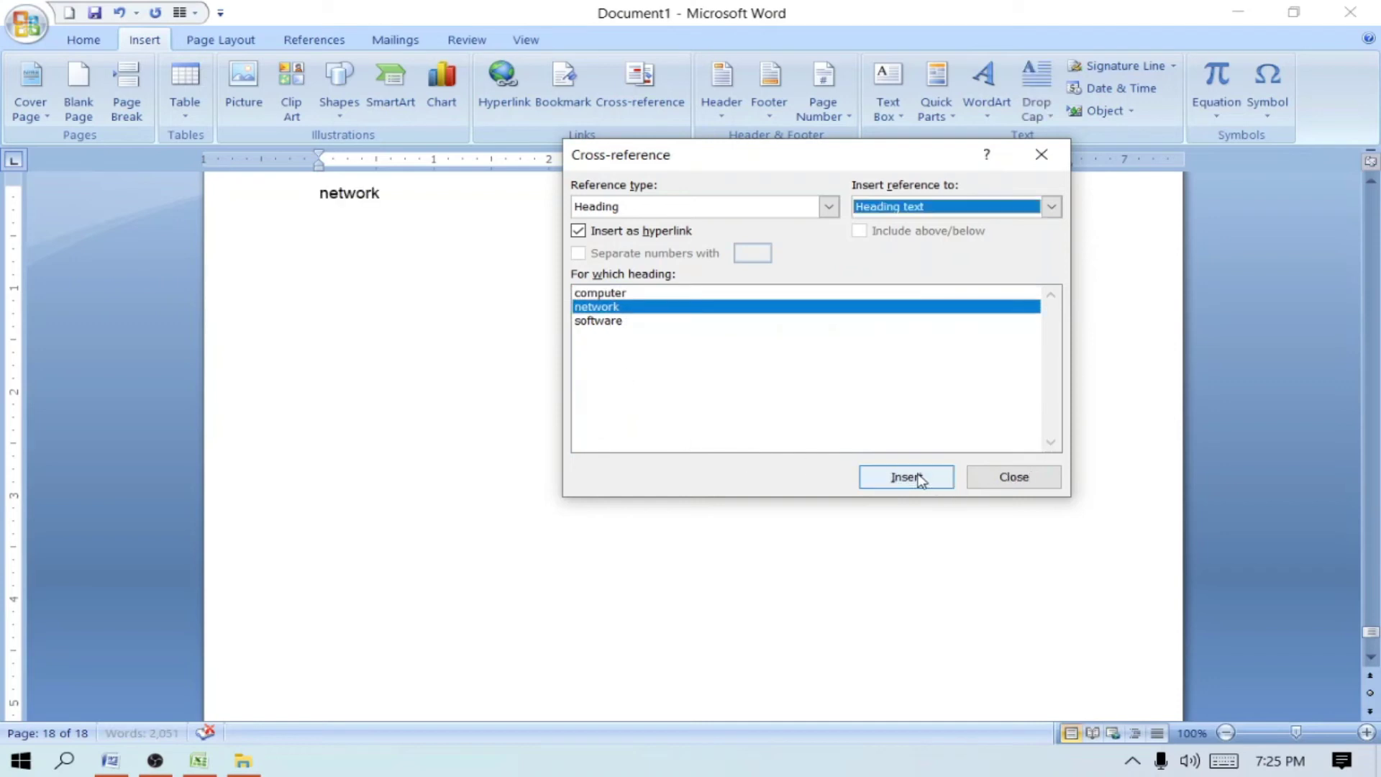
{"action": "left_click", "coordinate": [1015, 478]}
{"action": "scroll", "coordinate": [654, 432], "scroll_direction": "up", "scroll_amount": 3}
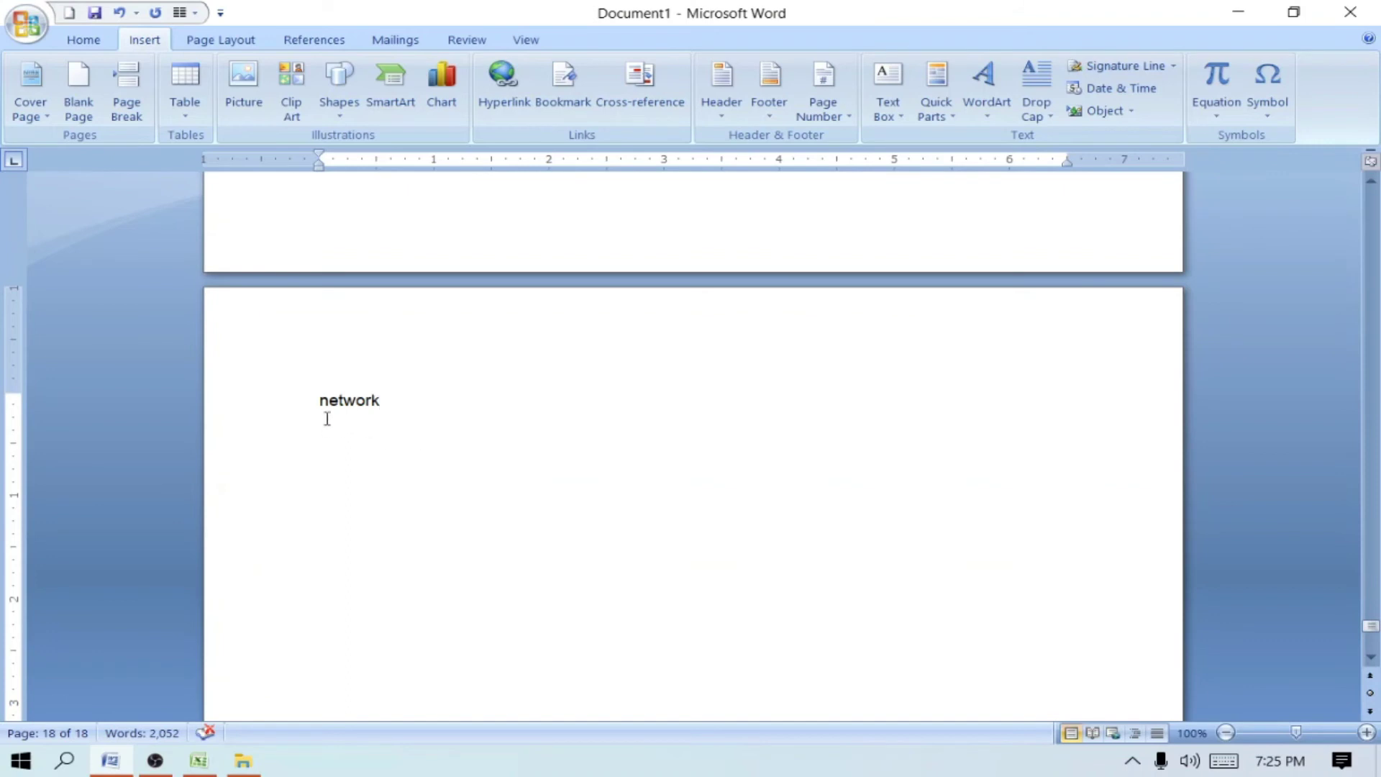
{"action": "mouse_move", "coordinate": [348, 400]}
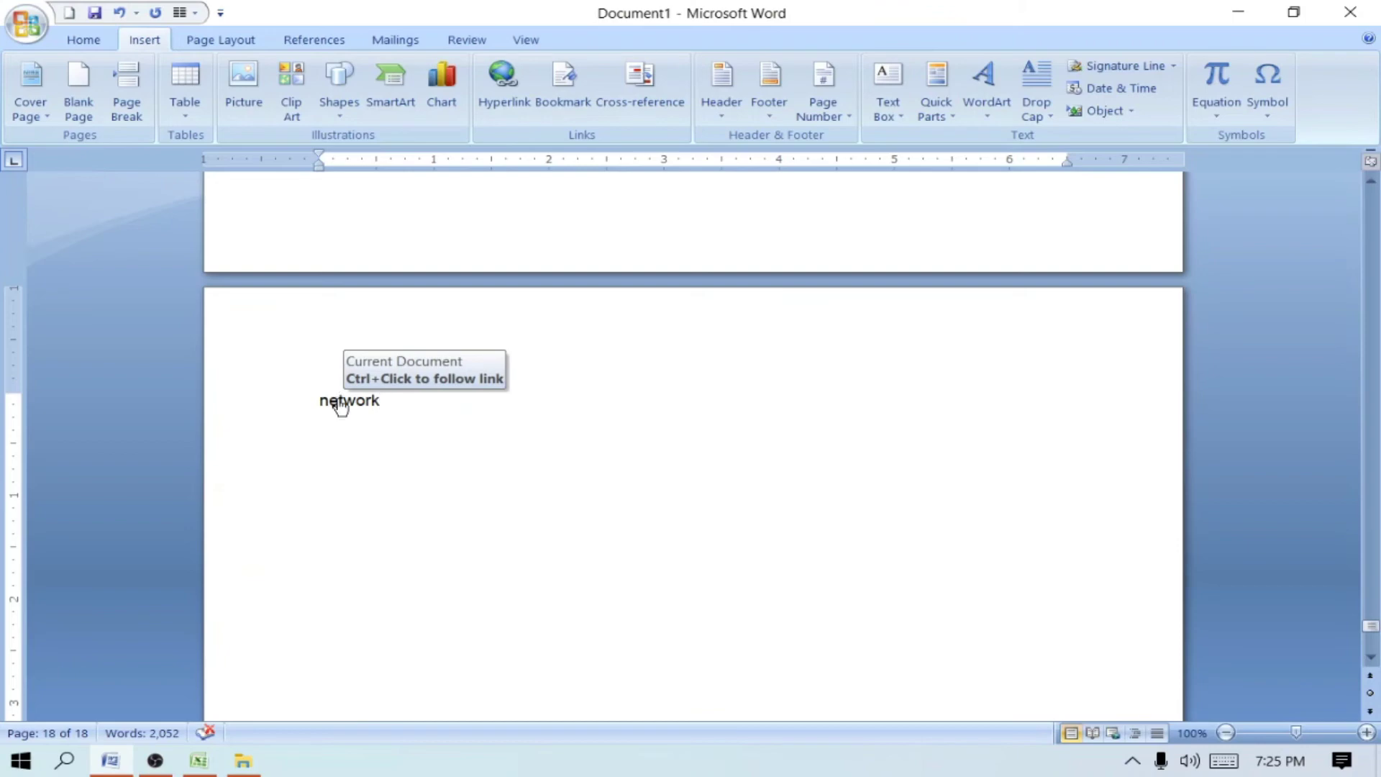
{"action": "left_click", "coordinate": [341, 405], "text": "ctrl"}
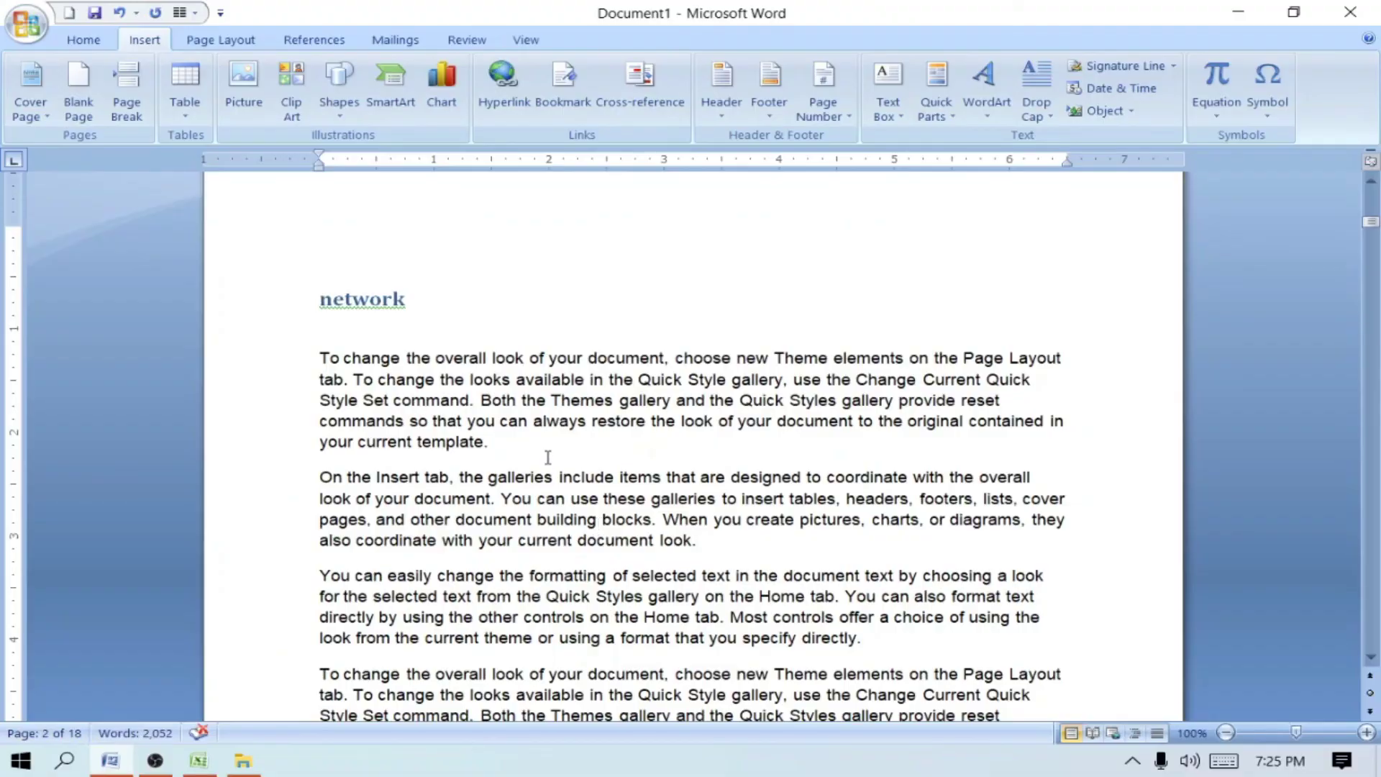
- Insert a Heading cross-reference to 'computer' after 'template.' and follow it to page 1
{"action": "type", "text": "sagsdg"}
{"action": "scroll", "coordinate": [608, 482], "scroll_direction": "down", "scroll_amount": 4}
{"action": "scroll", "coordinate": [601, 480], "scroll_direction": "down", "scroll_amount": 2}
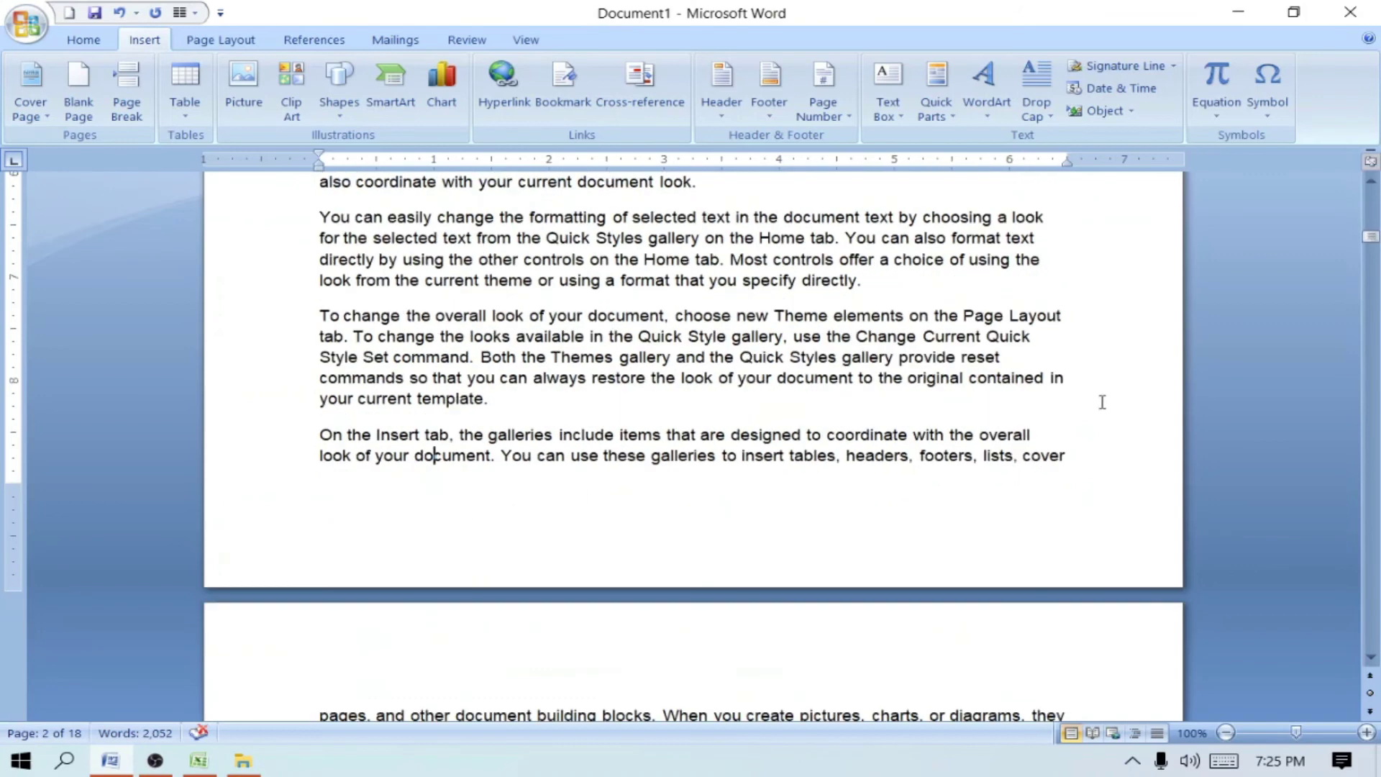
{"action": "left_click", "coordinate": [587, 415]}
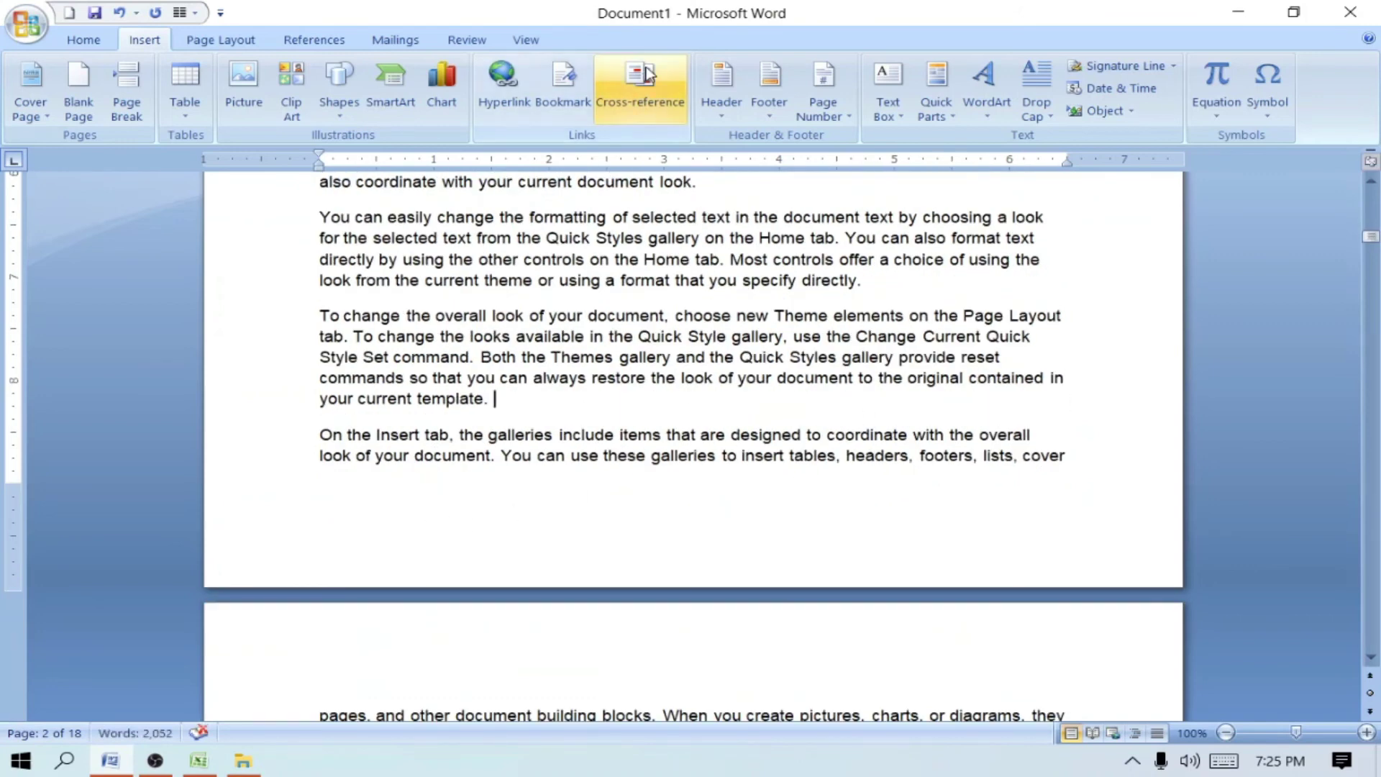
{"action": "left_click", "coordinate": [639, 90]}
{"action": "left_click", "coordinate": [611, 295]}
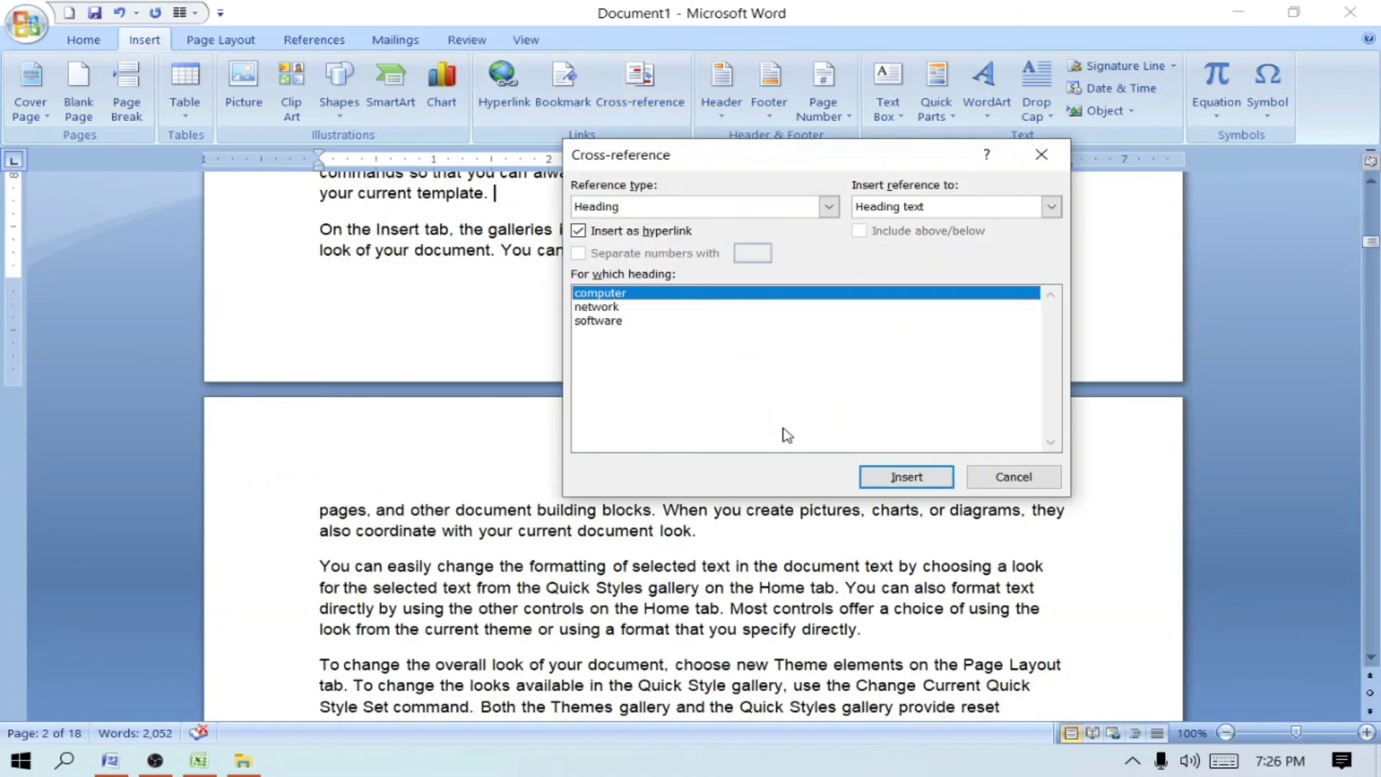
{"action": "left_click", "coordinate": [903, 478]}
{"action": "left_click", "coordinate": [1014, 477]}
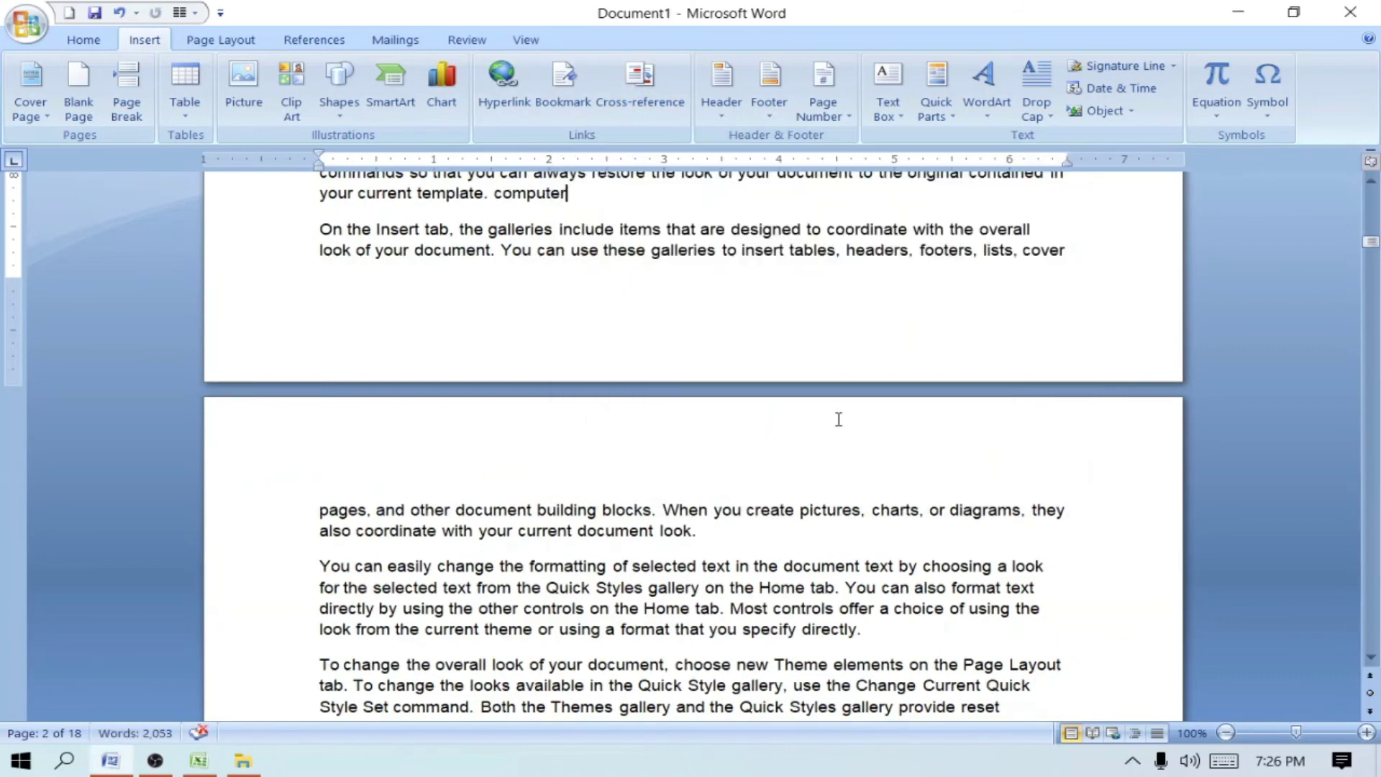
{"action": "scroll", "coordinate": [523, 301], "scroll_direction": "up", "scroll_amount": 2}
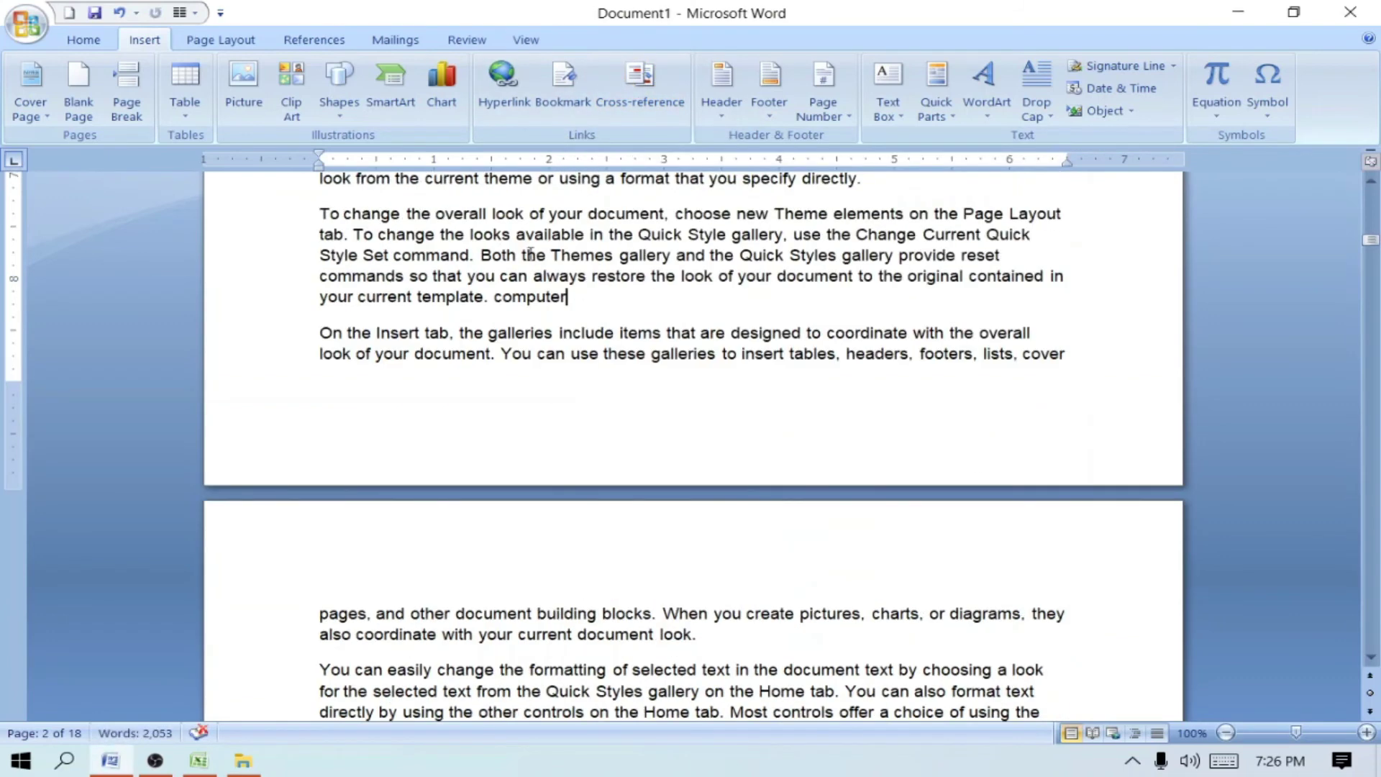
{"action": "left_click", "coordinate": [523, 296], "text": "ctrl"}
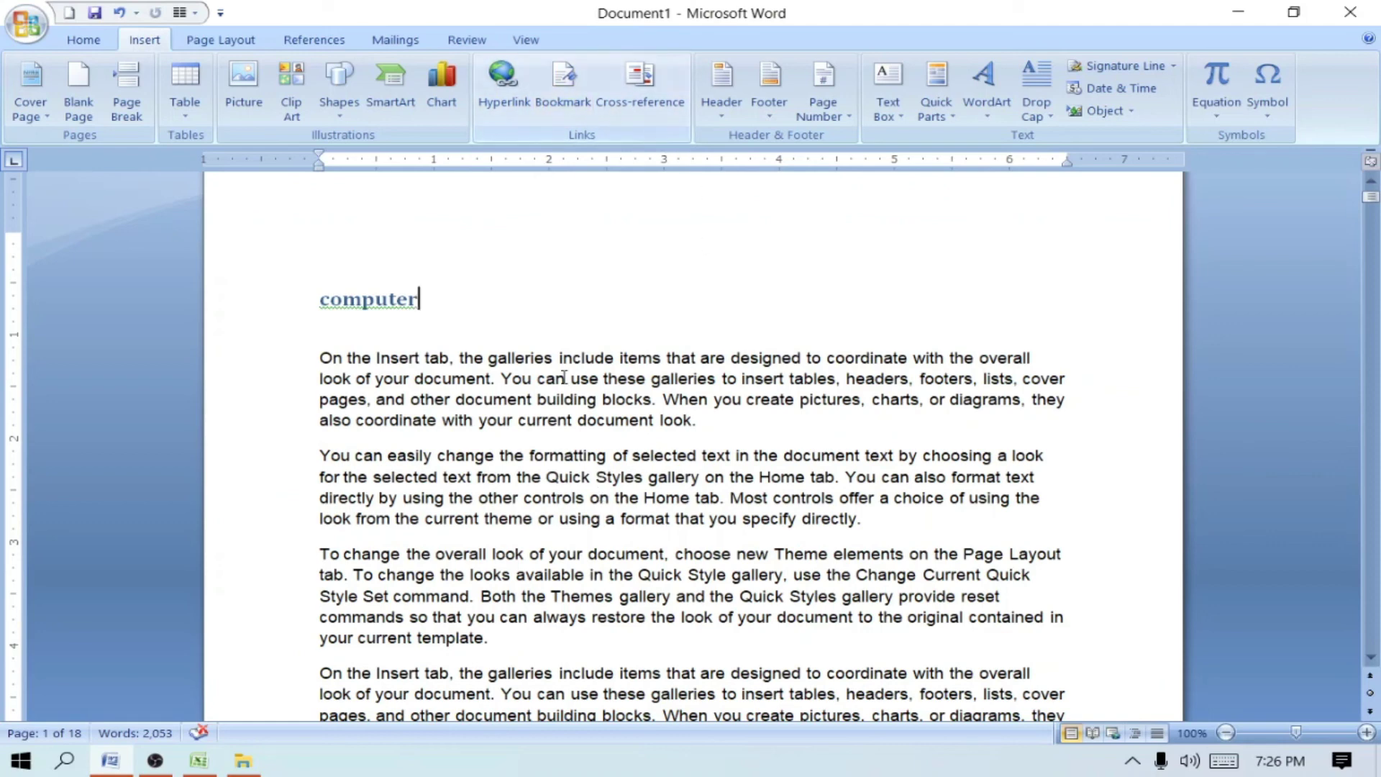
- Open Cross-reference from inside a paragraph, browse the reference types, then cancel without inserting
{"action": "left_click", "coordinate": [574, 455]}
{"action": "left_click", "coordinate": [638, 90]}
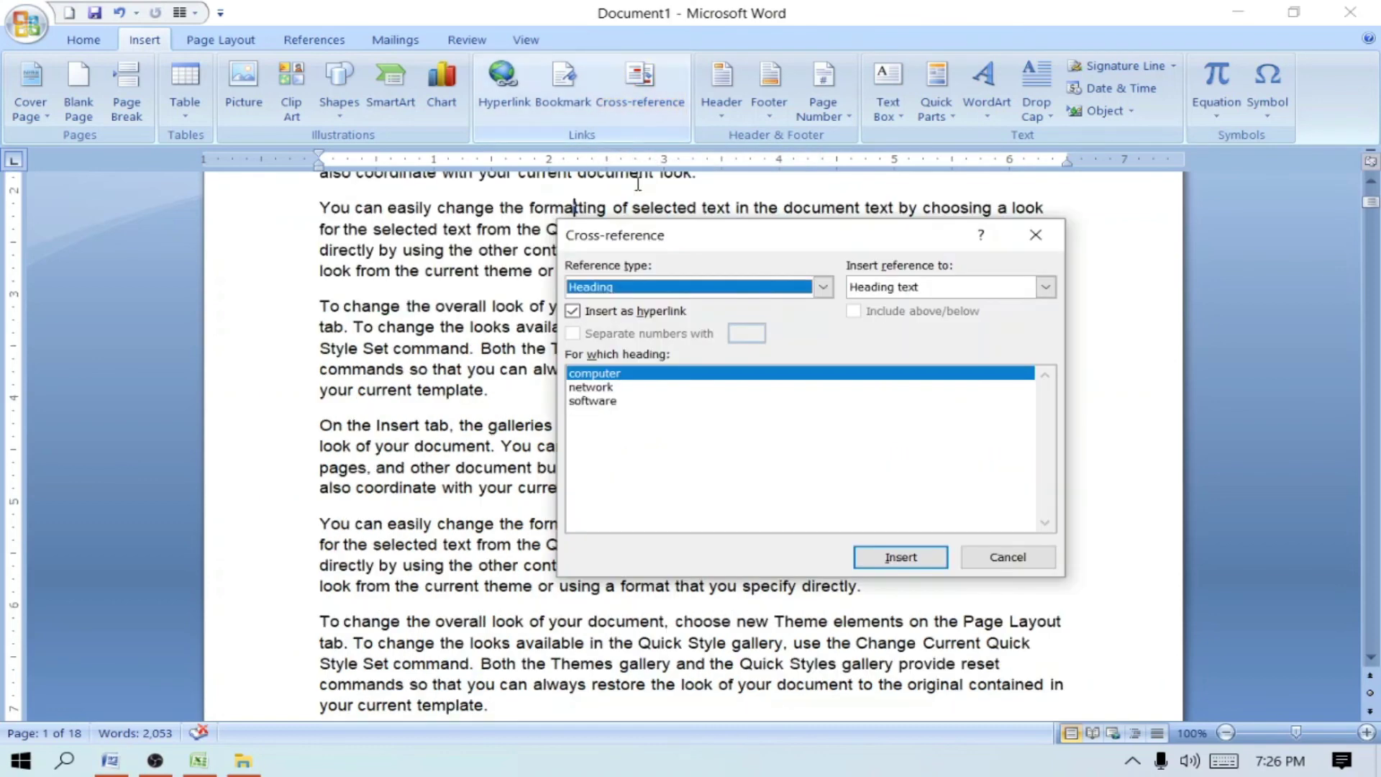
{"action": "left_click", "coordinate": [824, 288]}
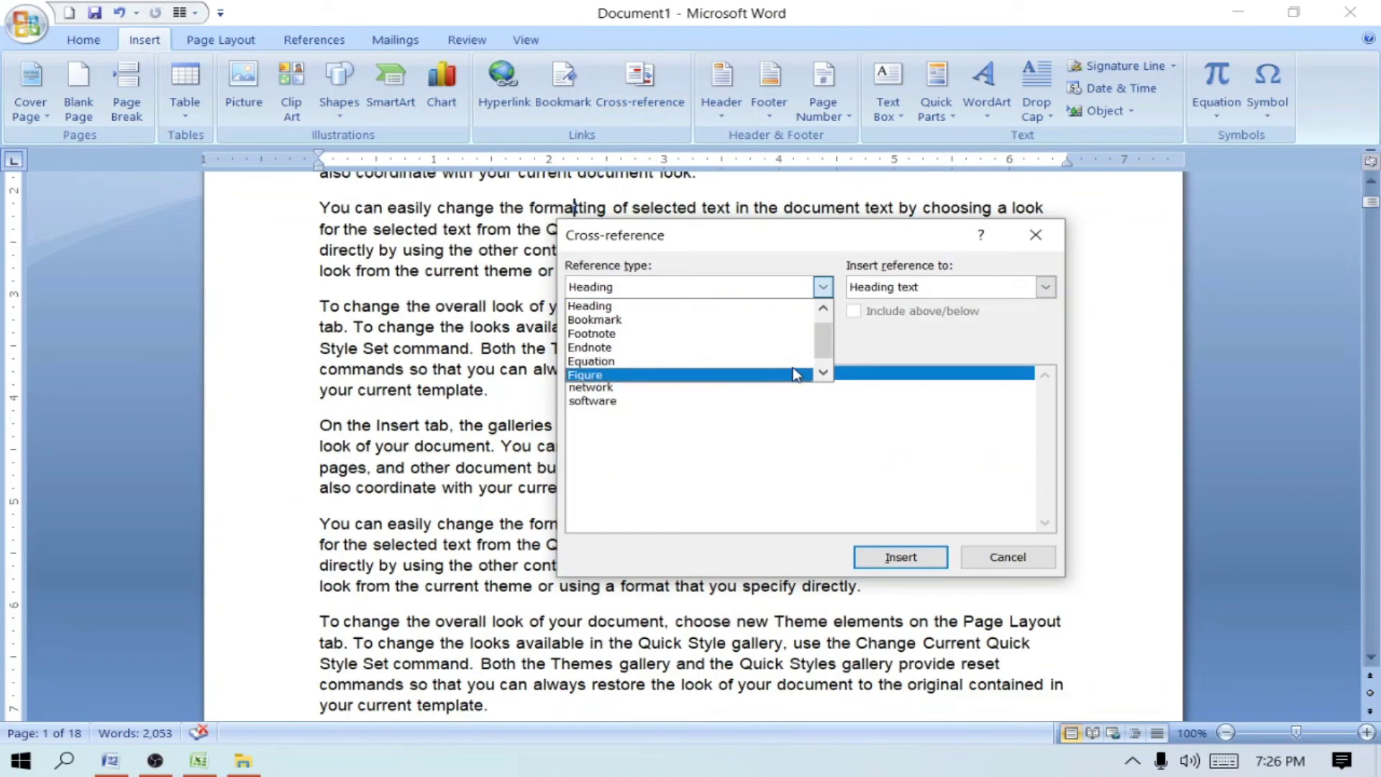
{"action": "left_click", "coordinate": [824, 372]}
{"action": "left_click", "coordinate": [467, 431]}
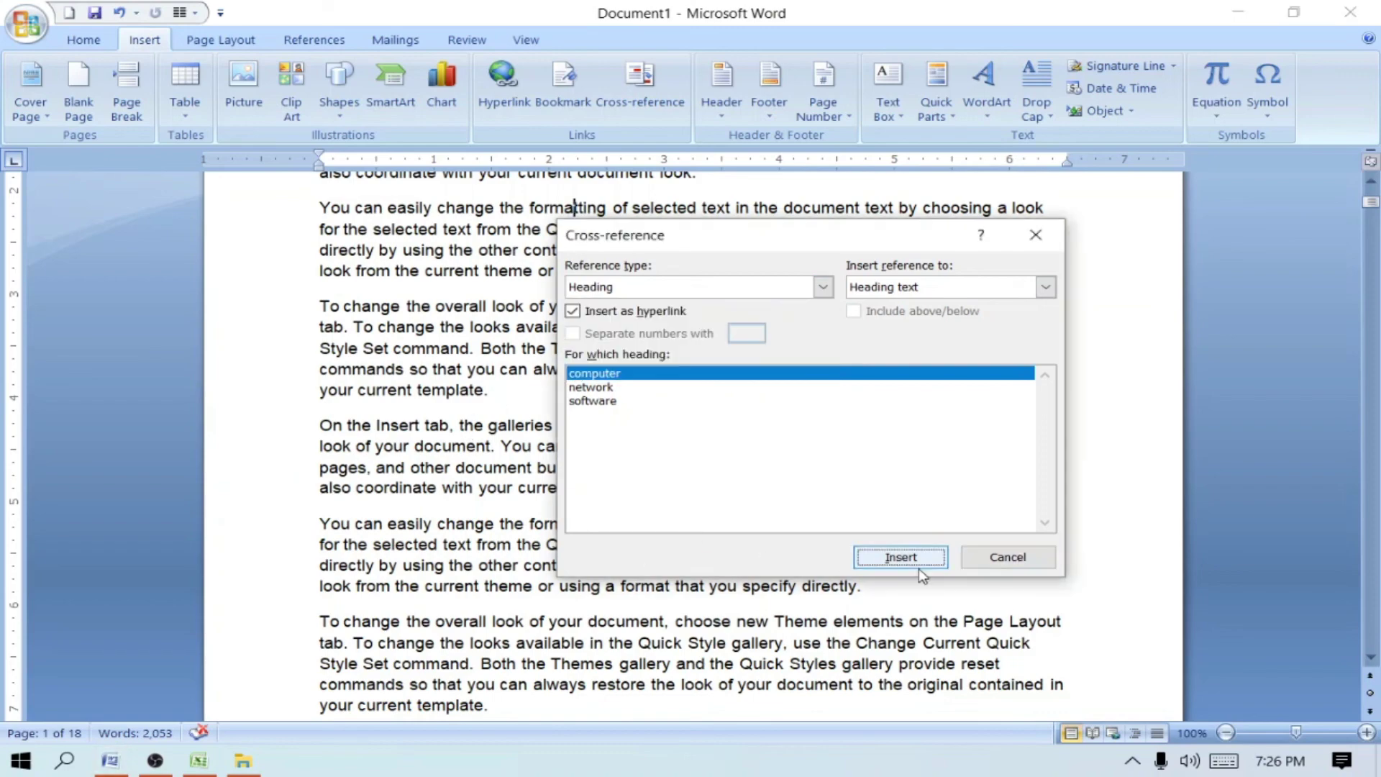
{"action": "left_click", "coordinate": [1005, 560]}
{"action": "scroll", "coordinate": [511, 416], "scroll_direction": "down", "scroll_amount": 5}
{"action": "scroll", "coordinate": [517, 414], "scroll_direction": "down", "scroll_amount": 5}
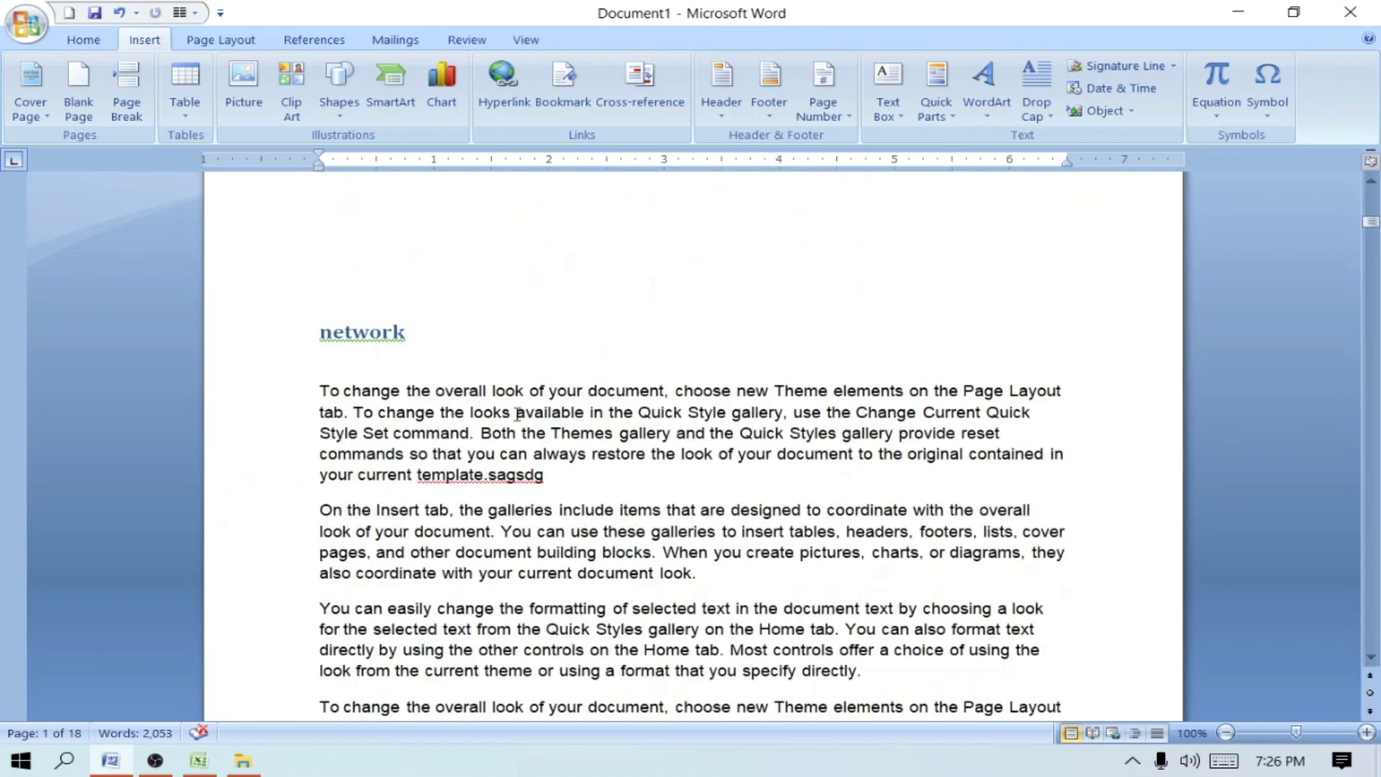
- Below the network heading, add blank lines and insert a cross-reference to the babu bookmark text
{"action": "left_click", "coordinate": [468, 332]}
{"action": "key", "text": "Return"}
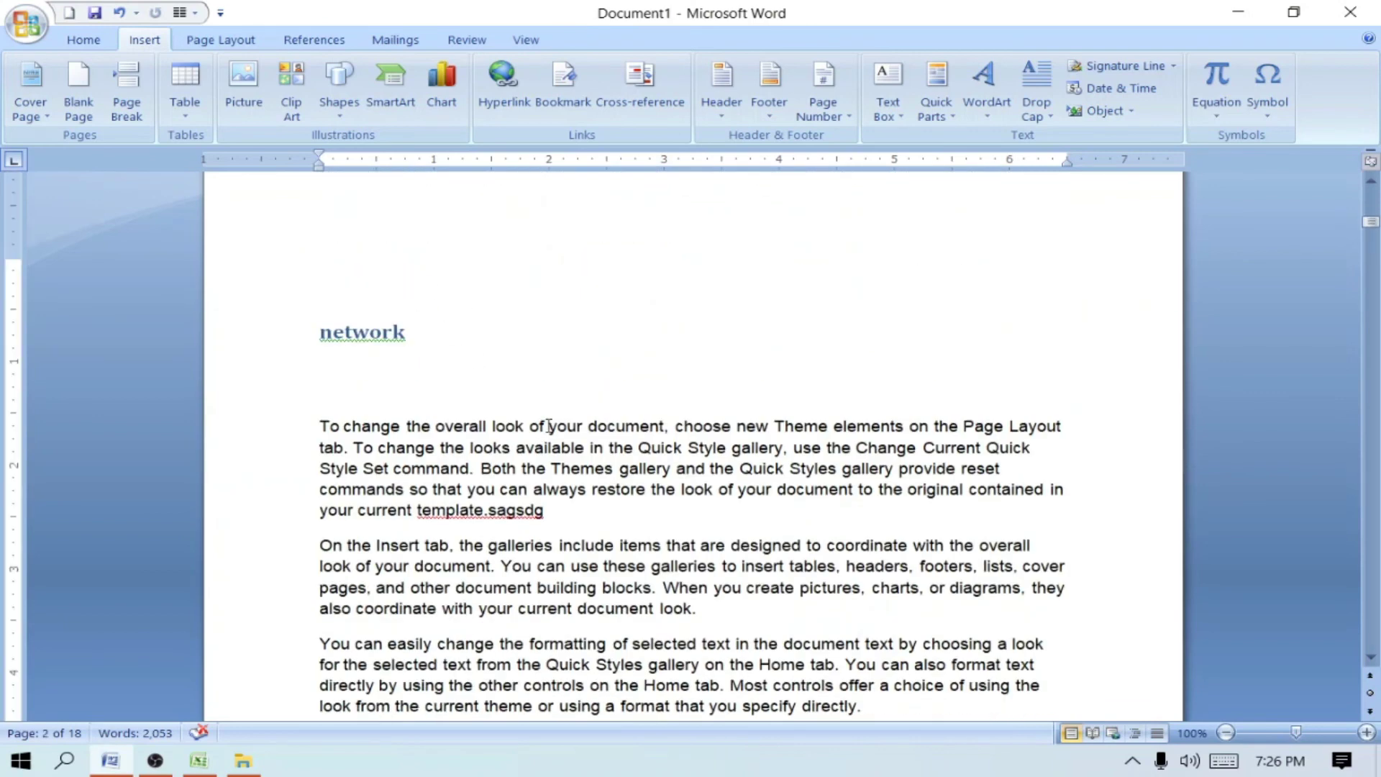
{"action": "key", "text": "Return"}
{"action": "key", "text": "Return"}
{"action": "left_click", "coordinate": [565, 103]}
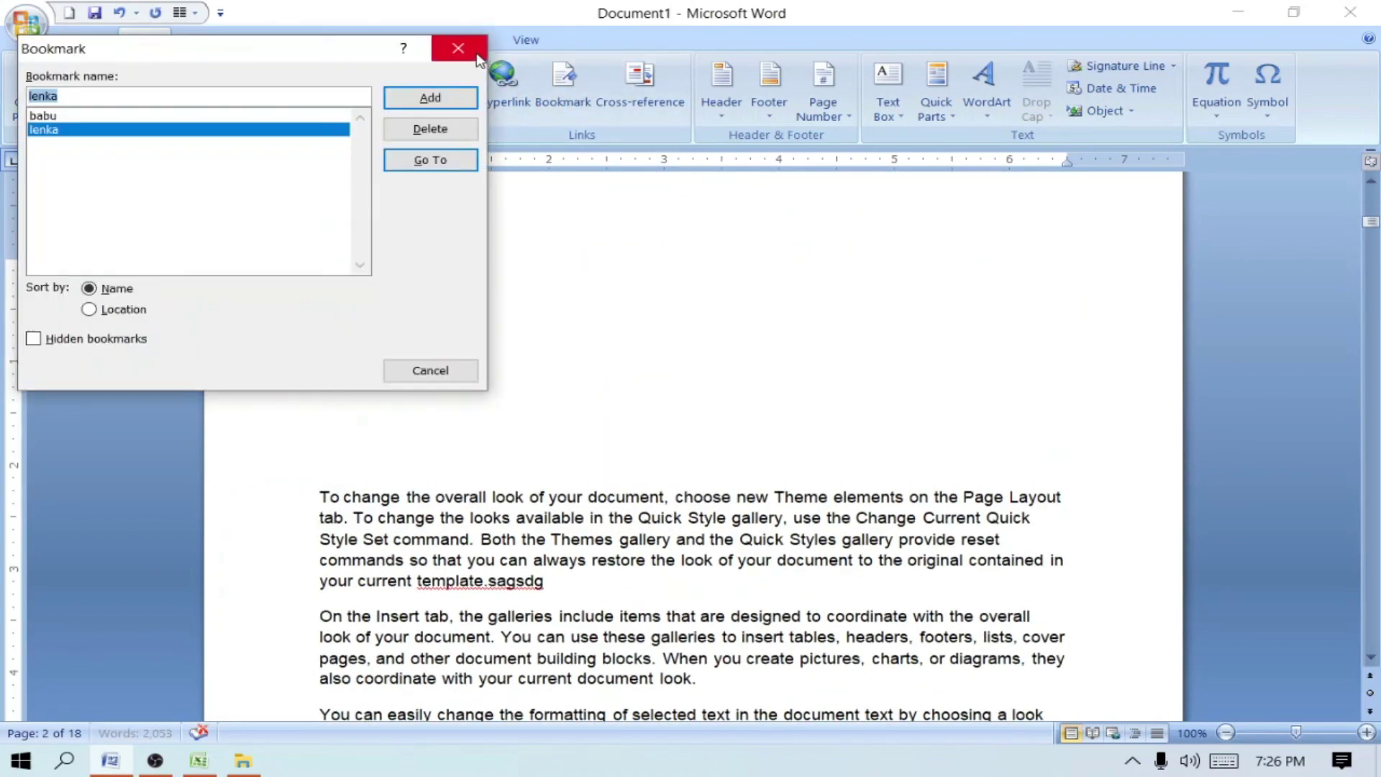
{"action": "left_click", "coordinate": [457, 48]}
{"action": "left_click", "coordinate": [655, 107]}
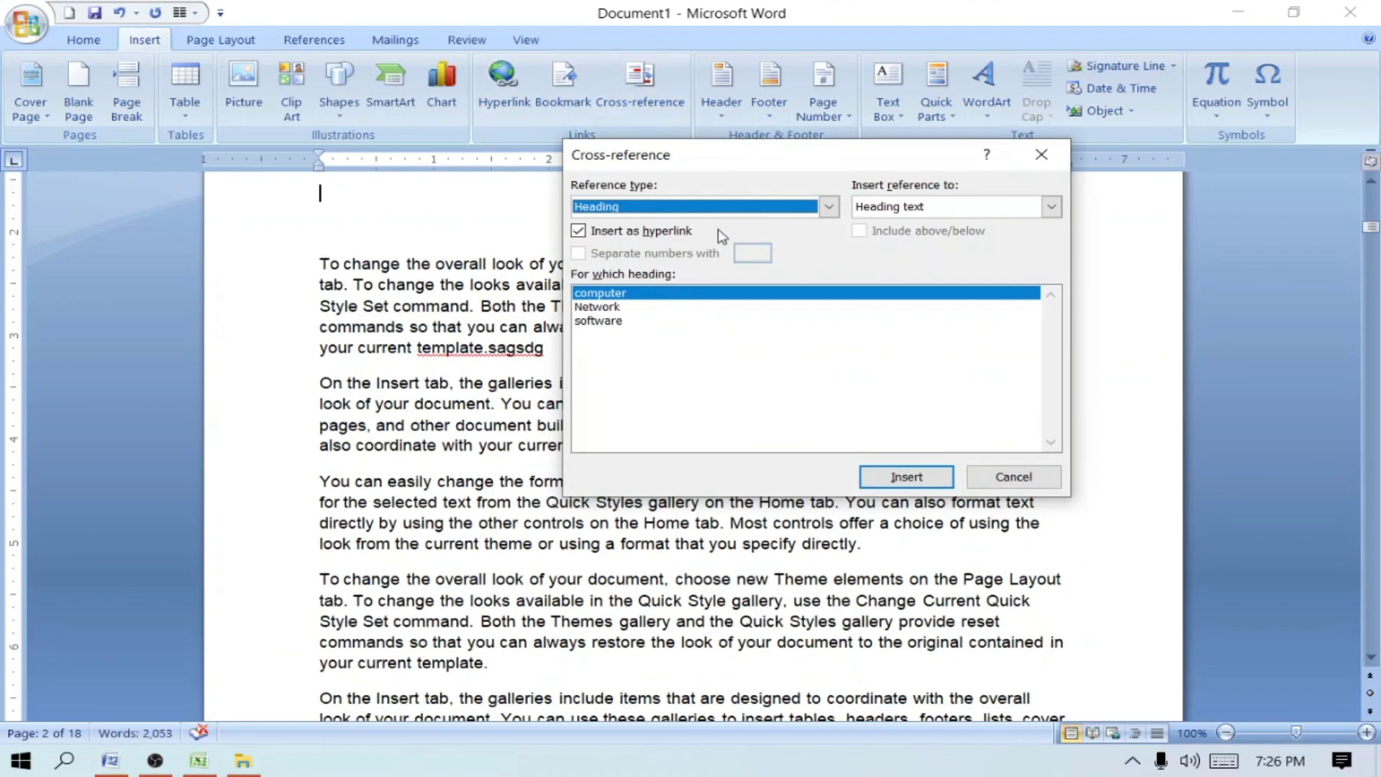
{"action": "left_click", "coordinate": [829, 206]}
{"action": "left_click", "coordinate": [623, 242]}
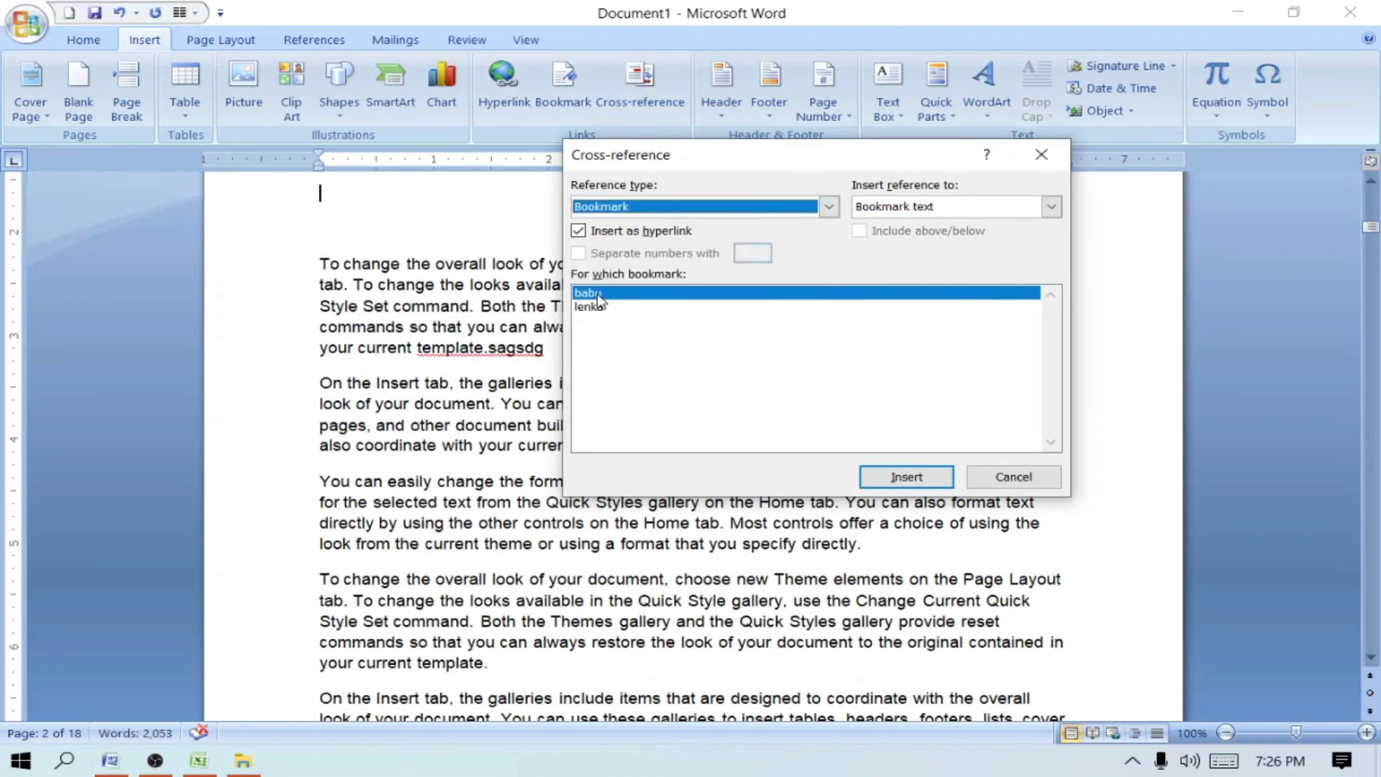
{"action": "left_click", "coordinate": [908, 478]}
{"action": "left_click", "coordinate": [1055, 476]}
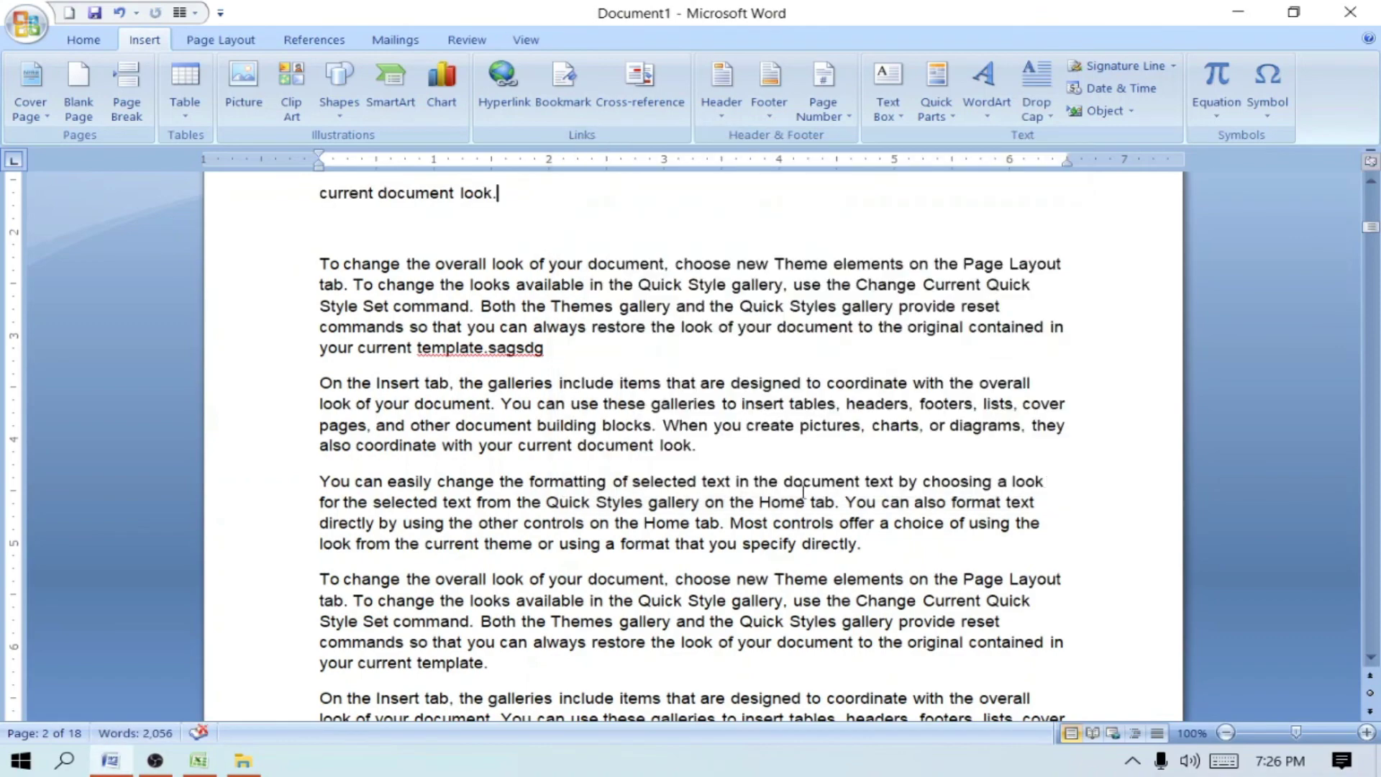
{"action": "scroll", "coordinate": [371, 428], "scroll_direction": "up", "scroll_amount": 5}
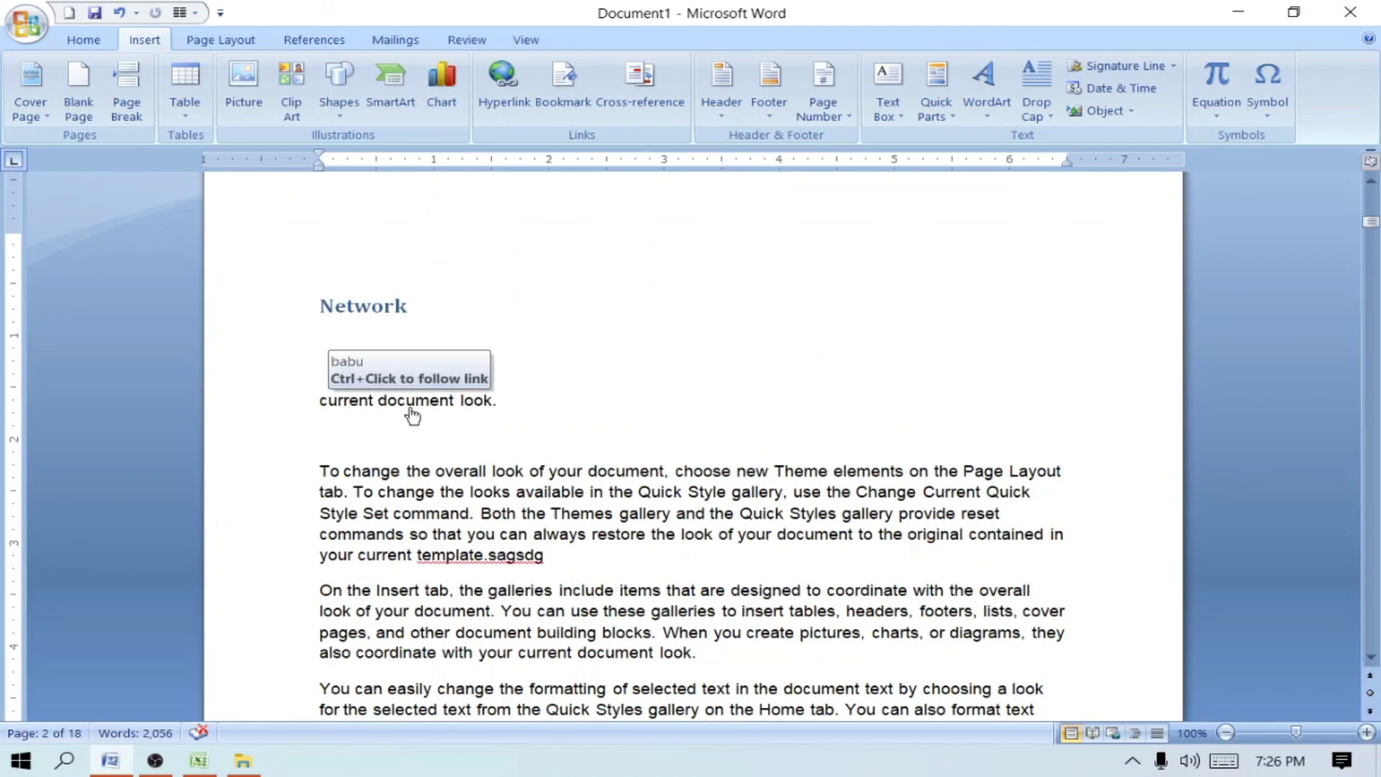
{"action": "scroll", "coordinate": [370, 410], "scroll_direction": "up", "scroll_amount": 5}
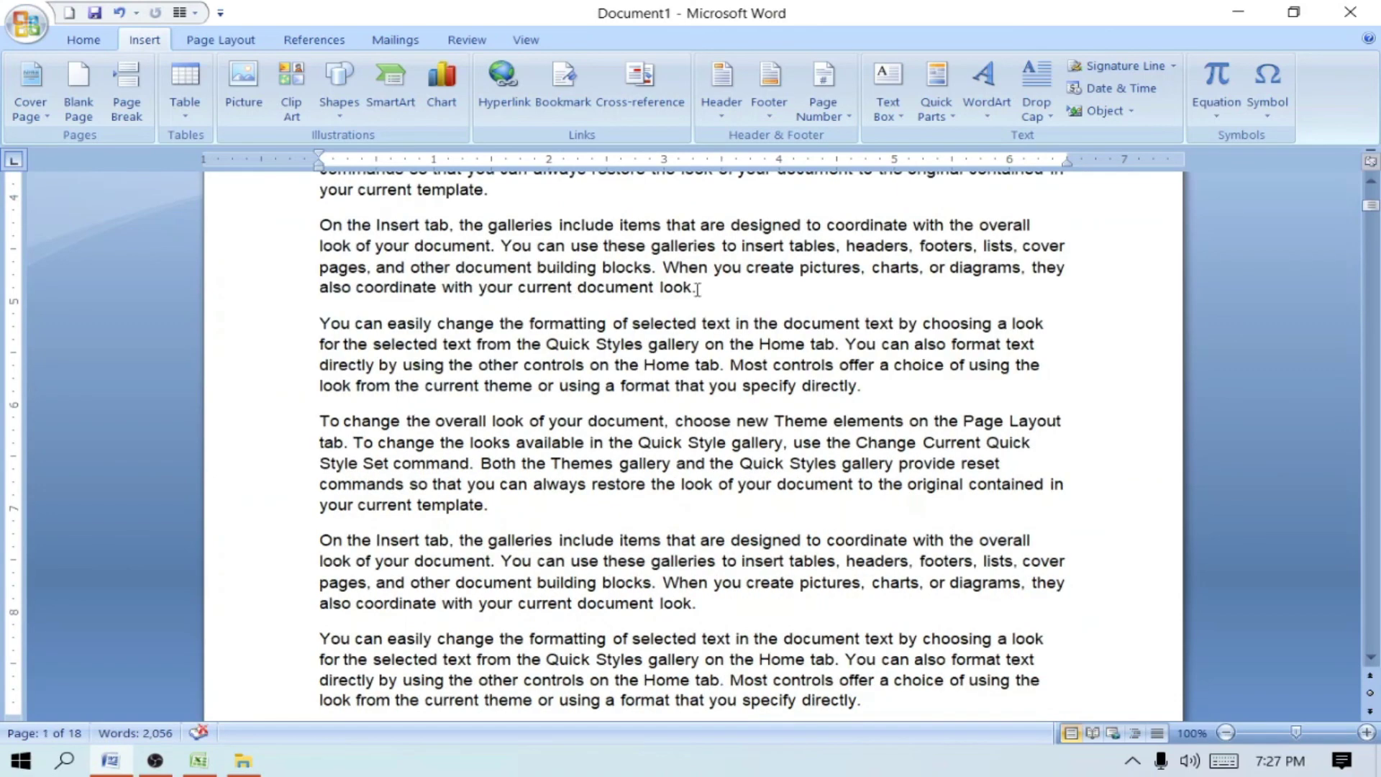